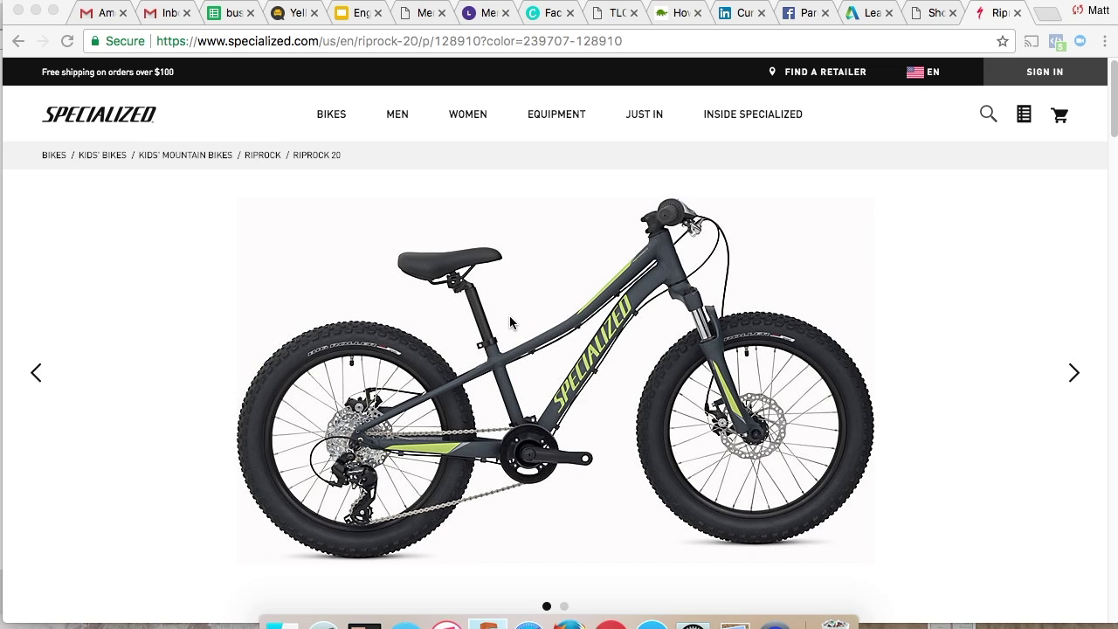
- Switch to Fusion 360 and step through the Bicycle design's history to examine how the hollow frame tubes were built
left_click(505, 361)
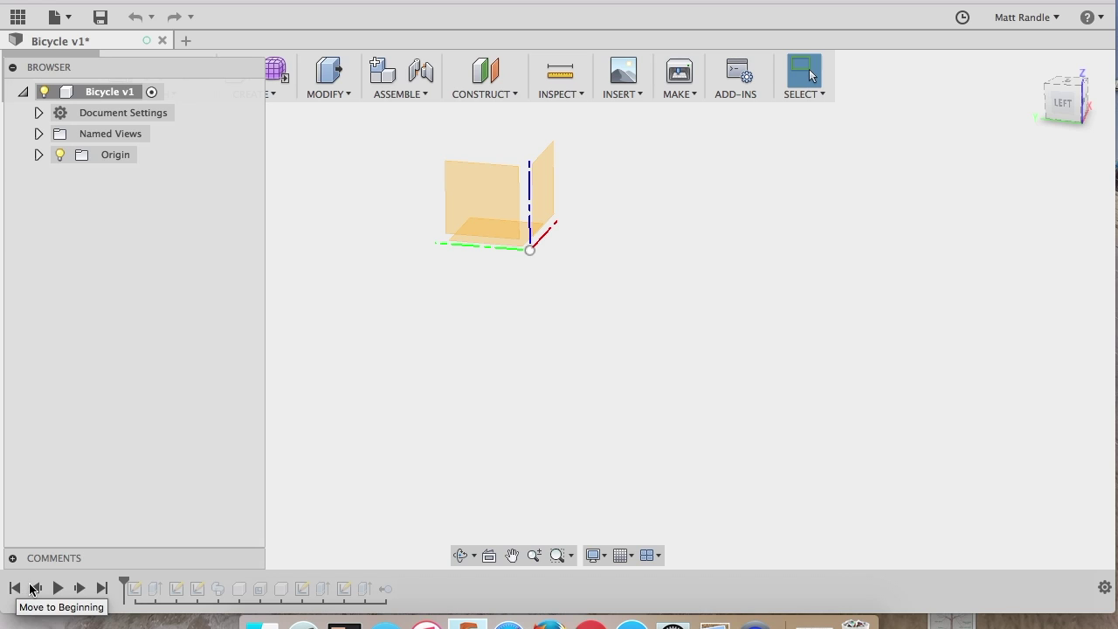
left_click(81, 590)
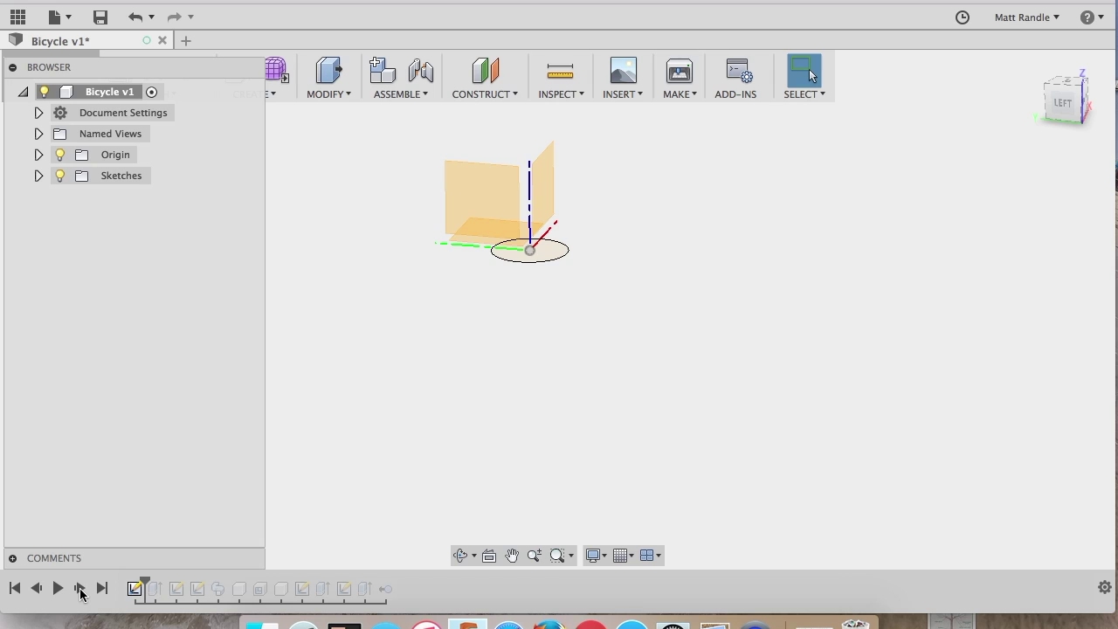
left_click(81, 590)
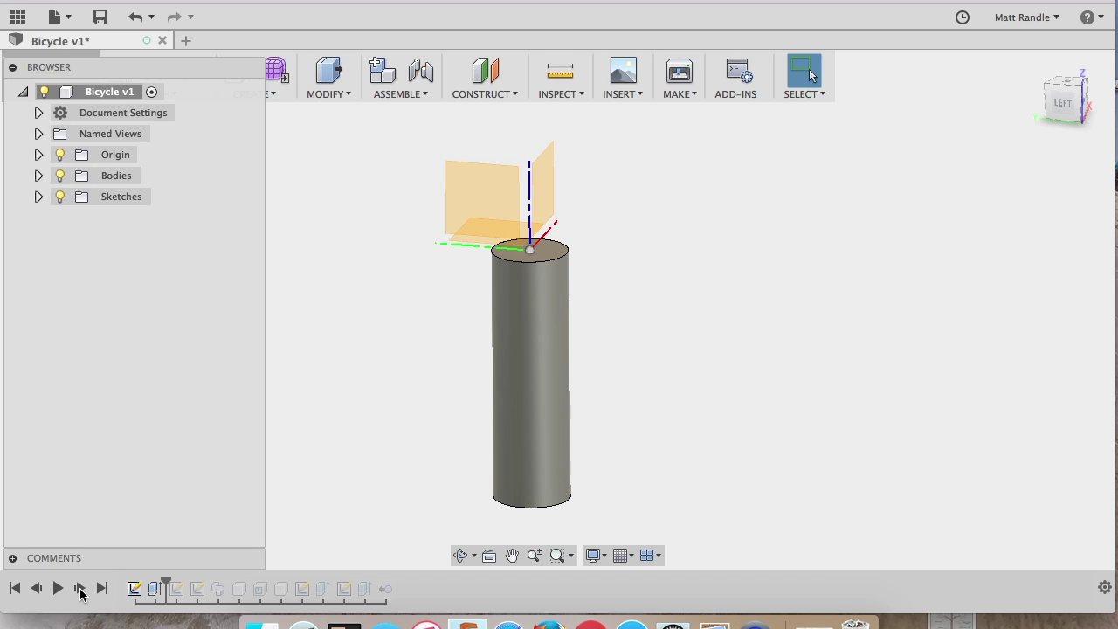
left_click(80, 590)
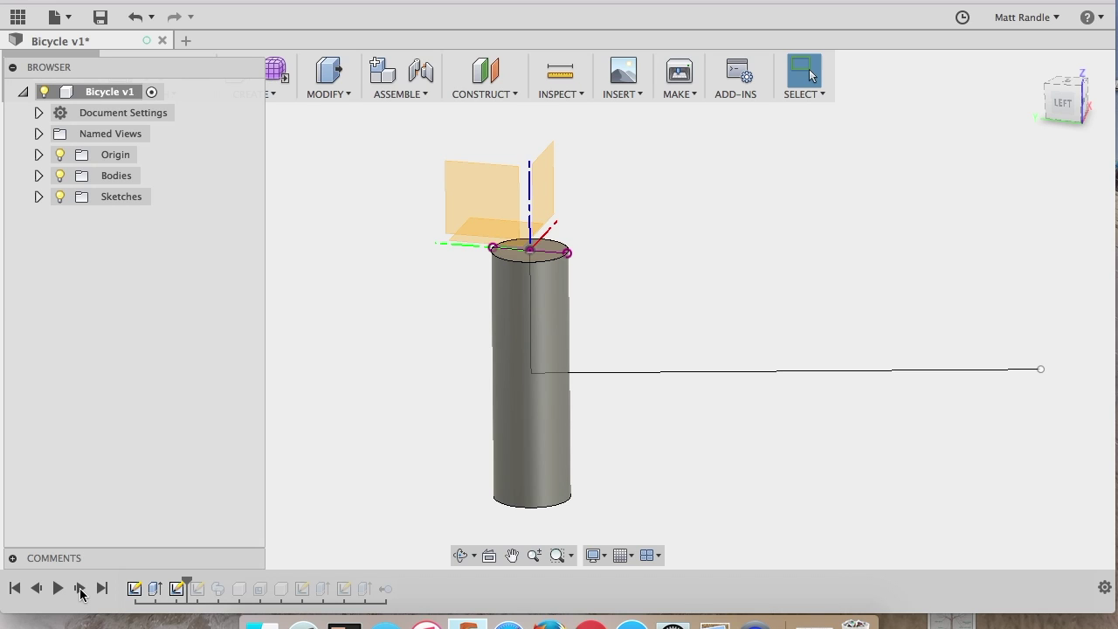
left_click(80, 591)
left_click(80, 590)
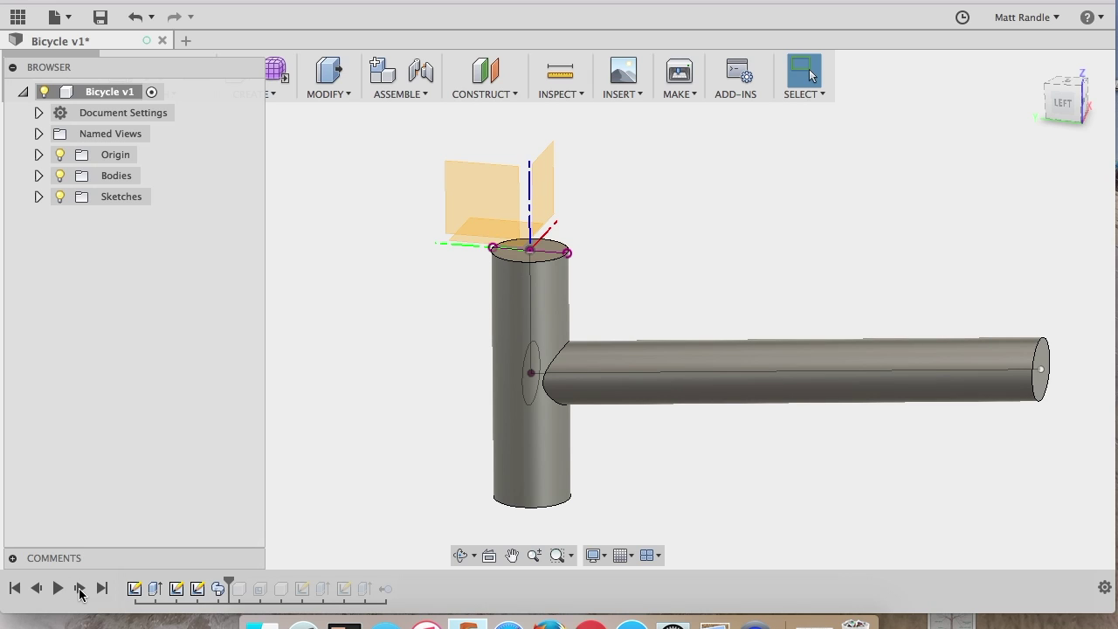
left_click(81, 590)
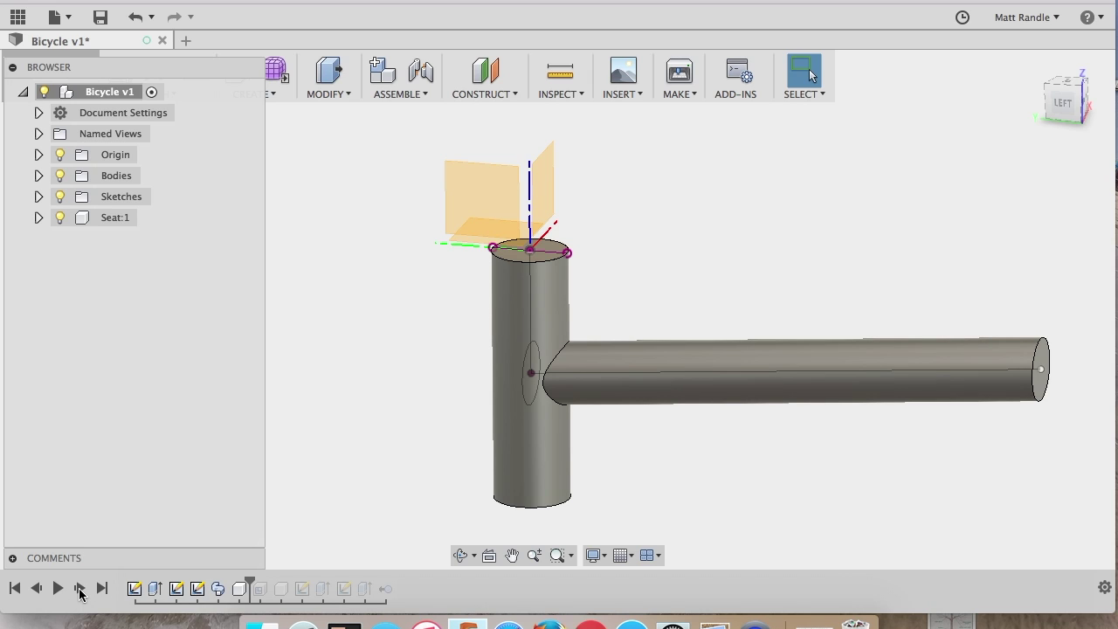
mouse_move(105, 222)
left_click(80, 589)
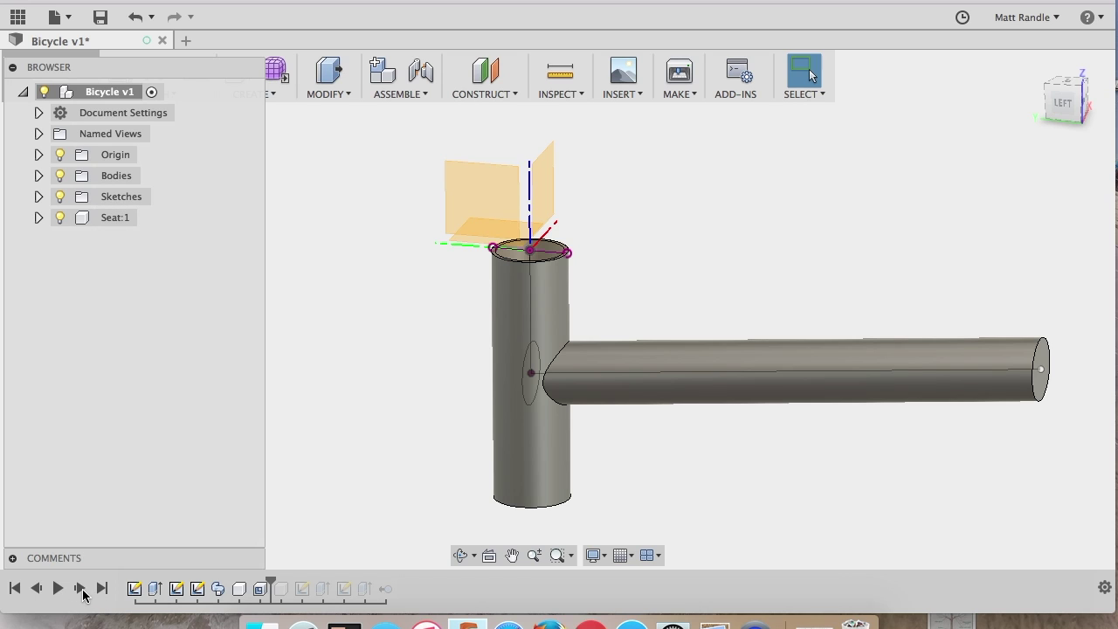
mouse_move(452, 320)
middle_mouse_down("shift")
mouse_move(454, 404)
mouse_move(472, 427)
mouse_move(452, 310)
middle_mouse_up("shift")
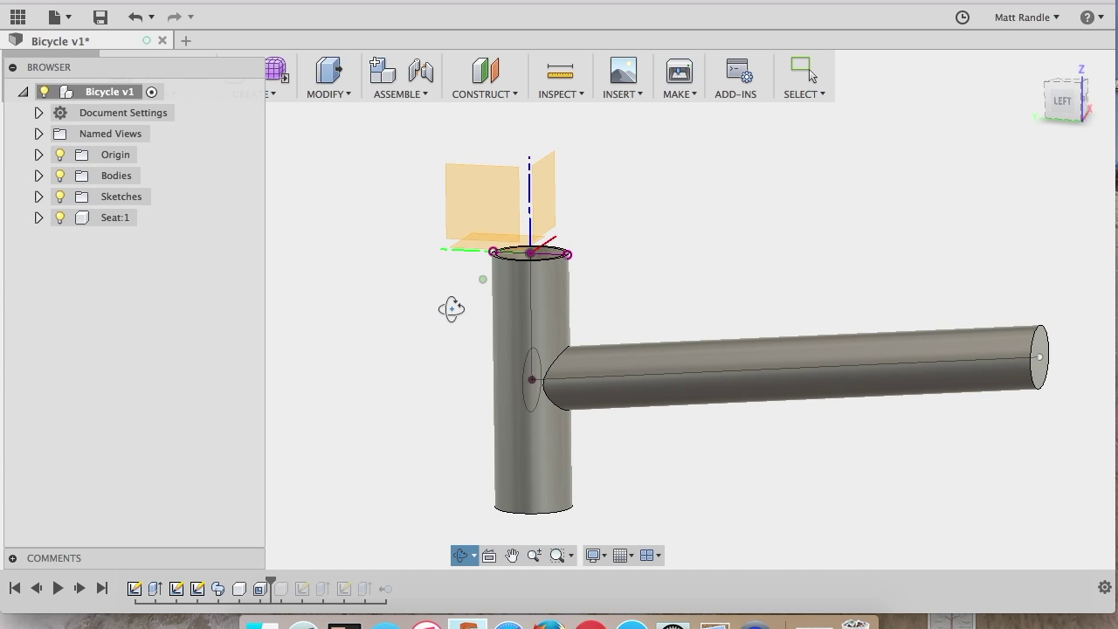
- Step through the remaining design history to examine how the seat clamp was sketched, extruded and given its bolt hole
left_click(81, 589)
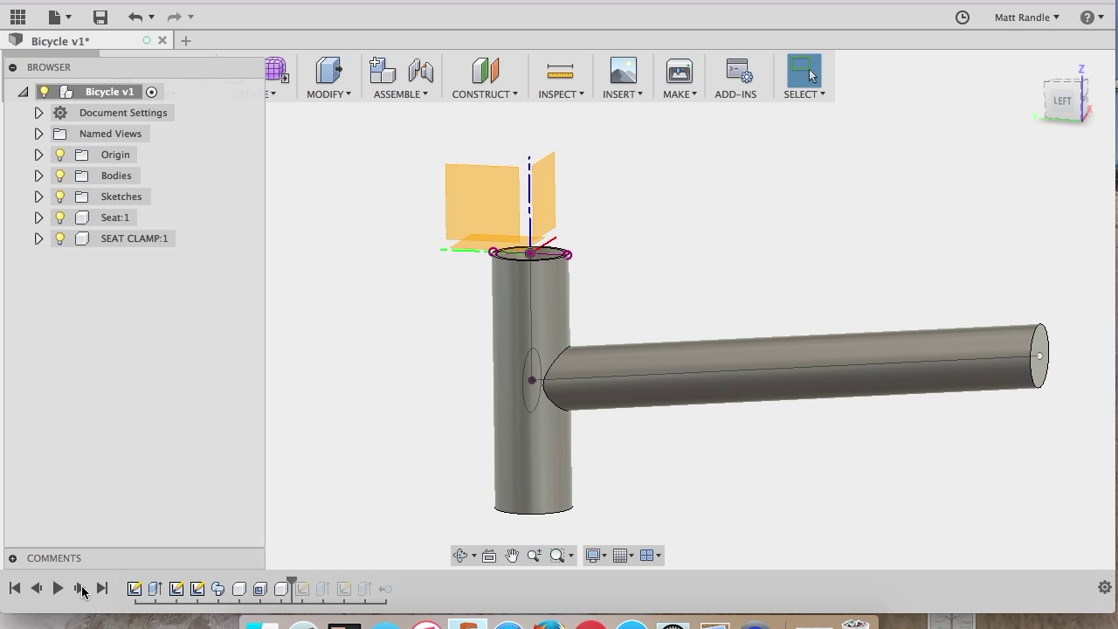
left_click(81, 590)
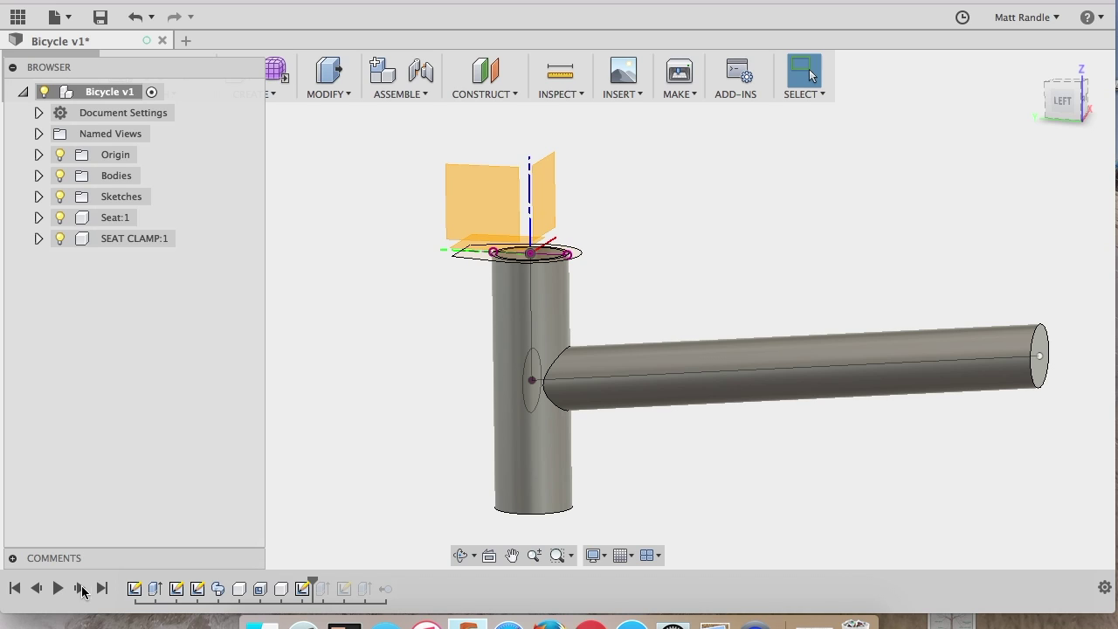
left_click(81, 589)
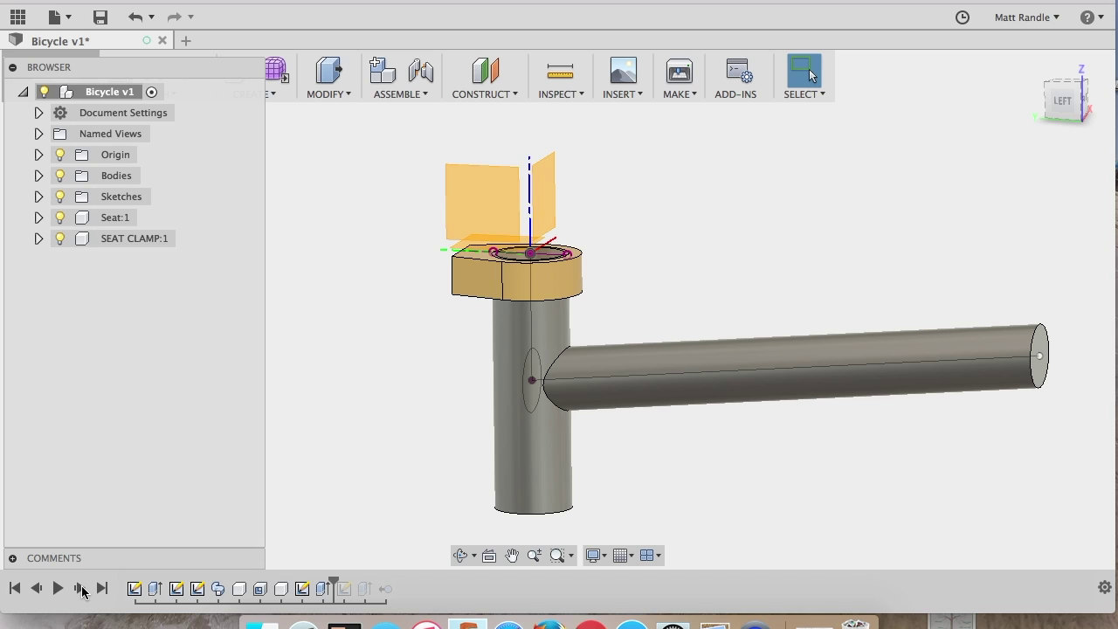
left_click(81, 589)
left_click(80, 590)
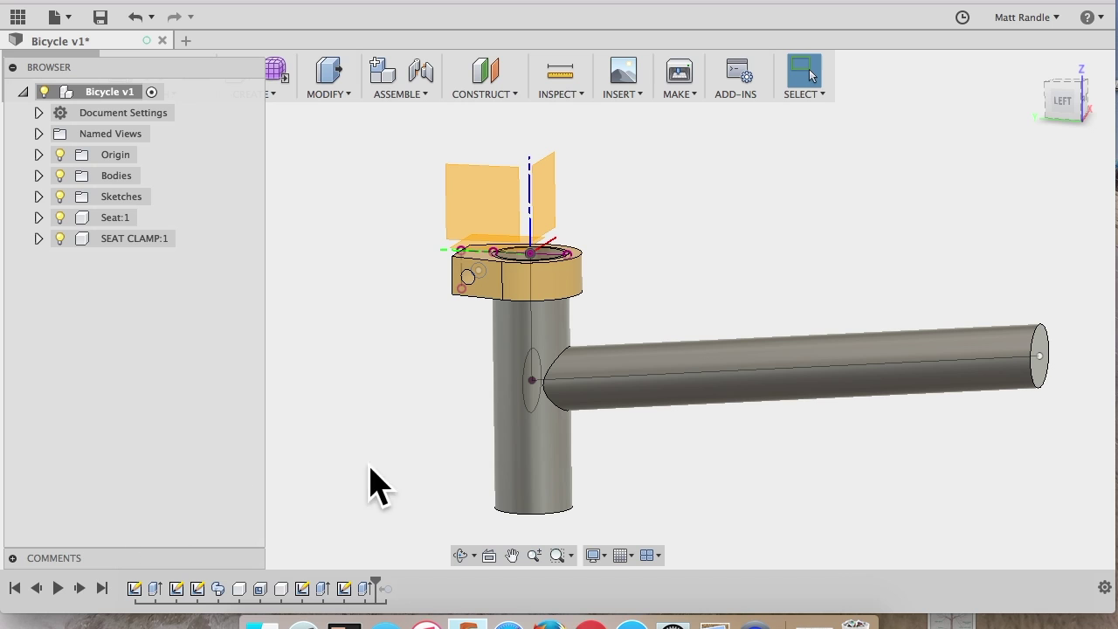
mouse_move(520, 321)
middle_mouse_down("shift")
mouse_move(536, 340)
mouse_move(473, 298)
mouse_move(446, 312)
mouse_move(464, 424)
mouse_move(485, 313)
mouse_move(449, 299)
mouse_move(516, 237)
mouse_move(559, 302)
mouse_move(503, 318)
middle_mouse_up("shift")
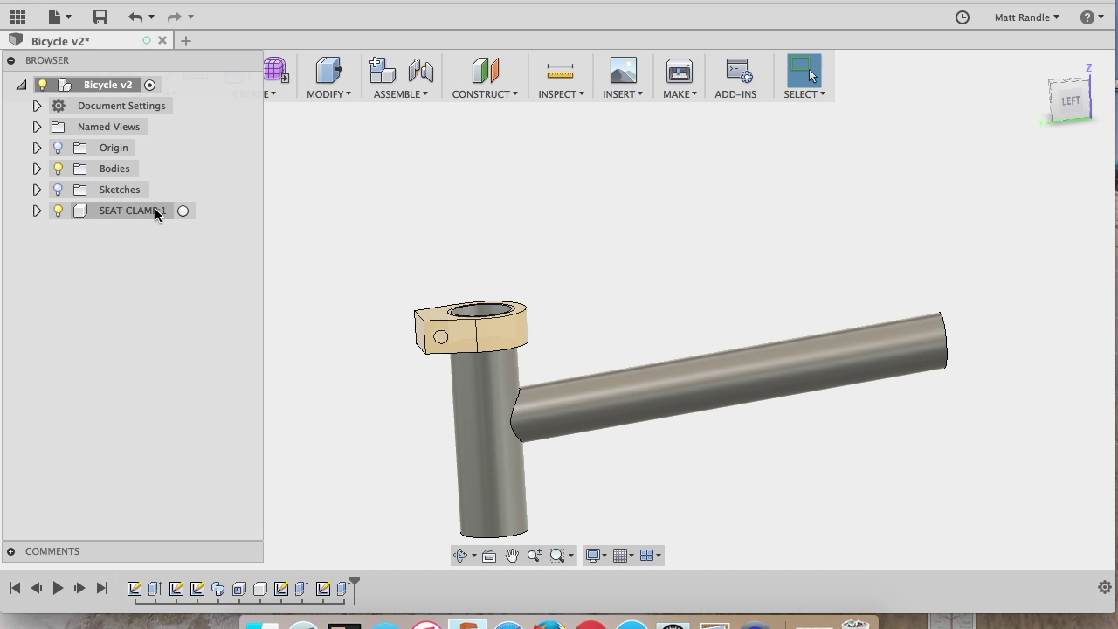
- Create a new component under the top-level Bicycle assembly and name it Seat
left_click(183, 210)
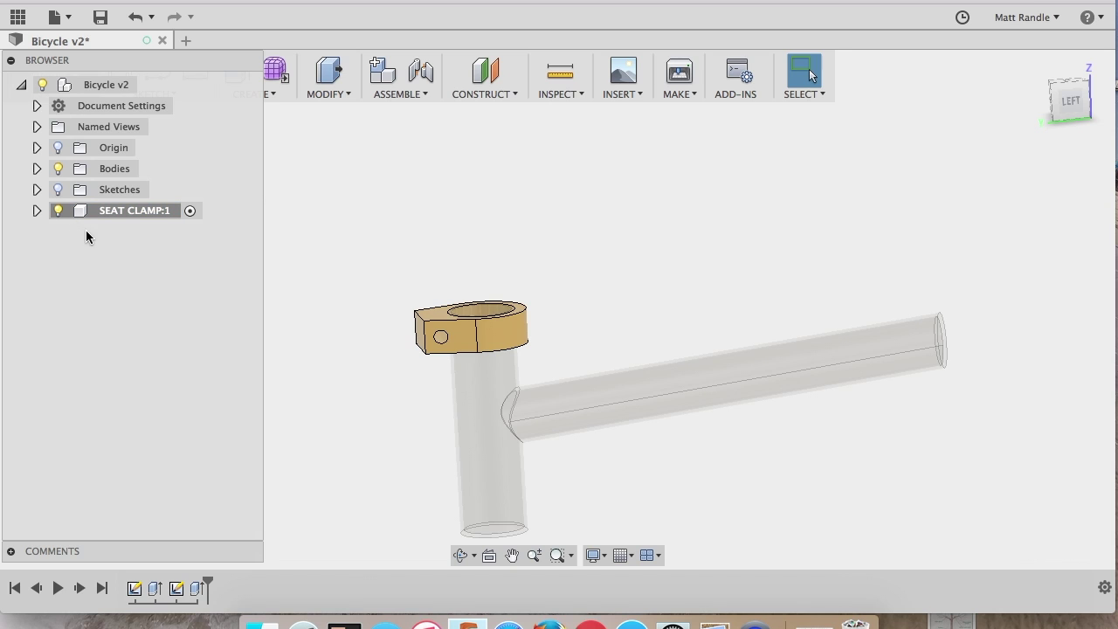
right_click(100, 83)
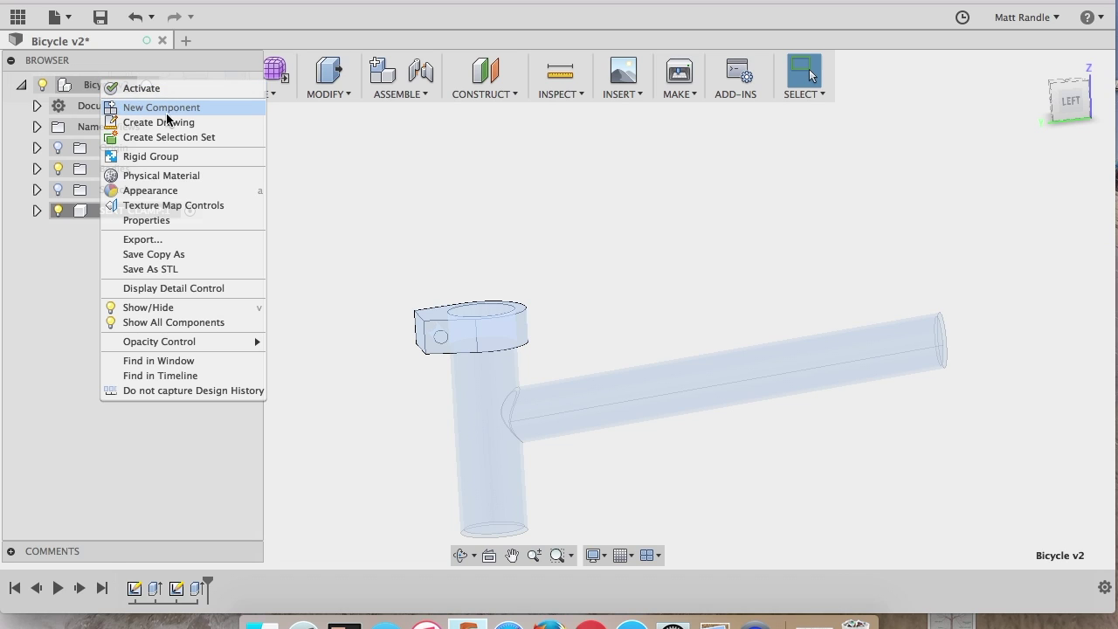
left_click(193, 111)
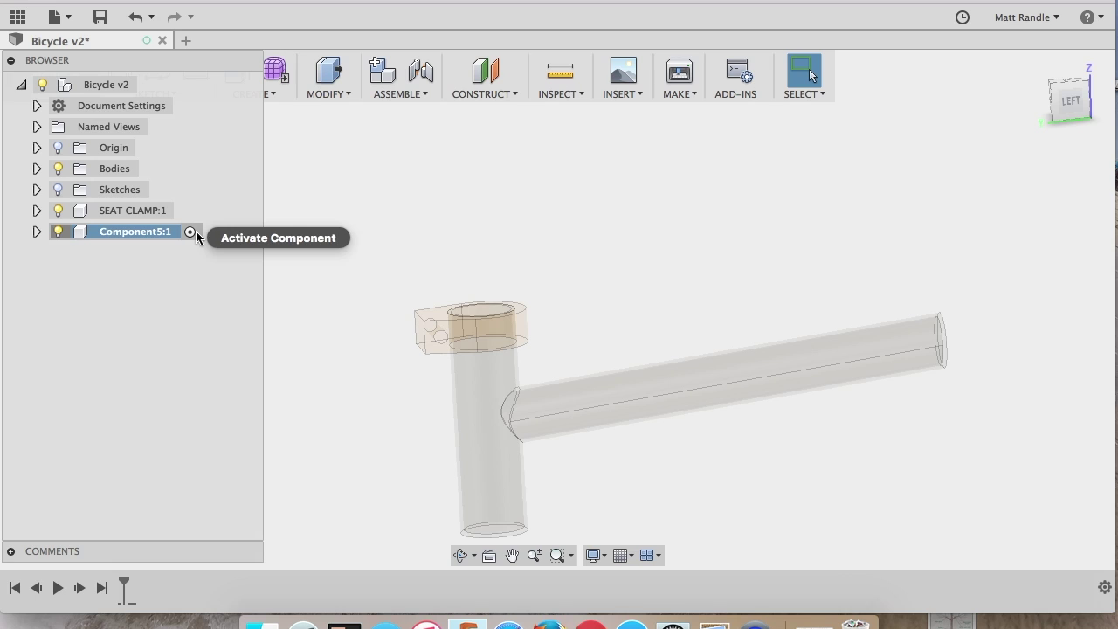
double_click(160, 230)
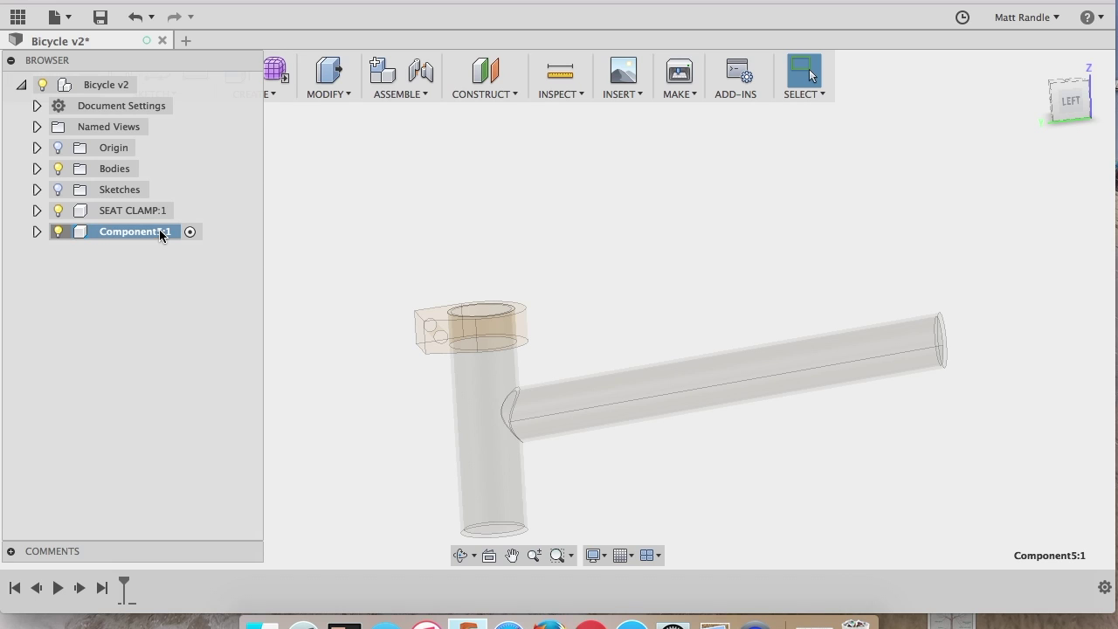
type("Seat")
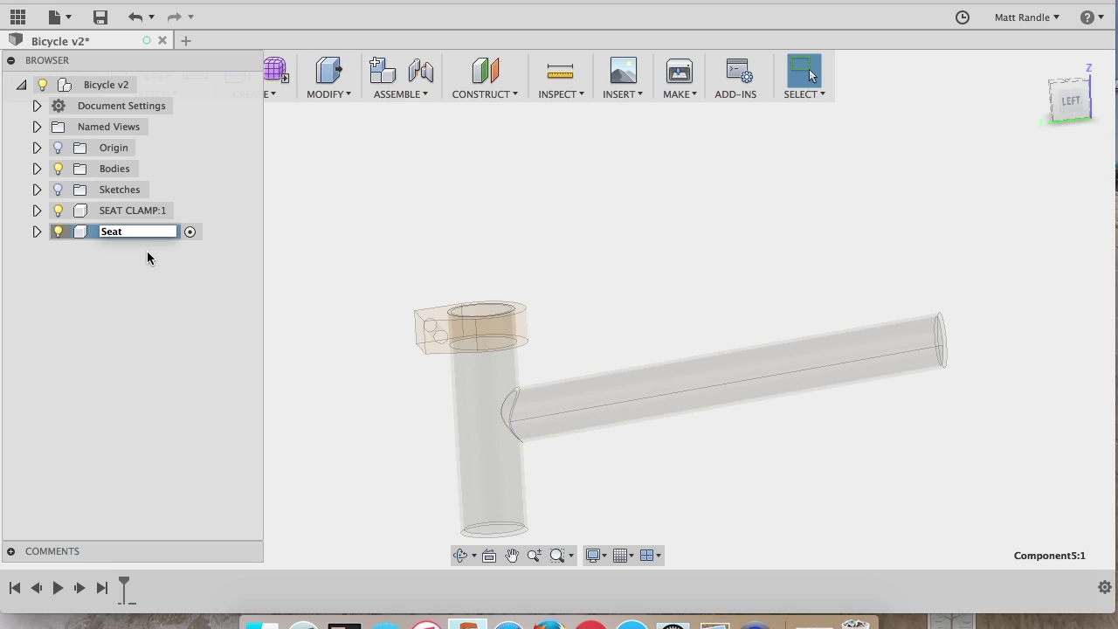
key("Return")
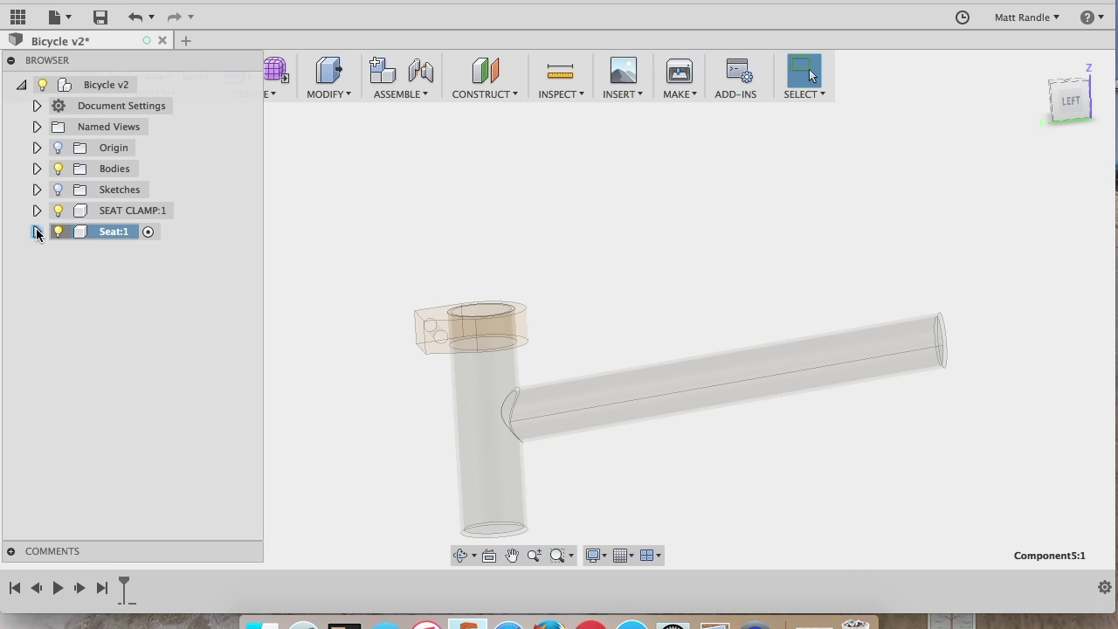
- Hide the frame bodies and the SEAT CLAMP component, and show the Seat component's origin
left_click(59, 169)
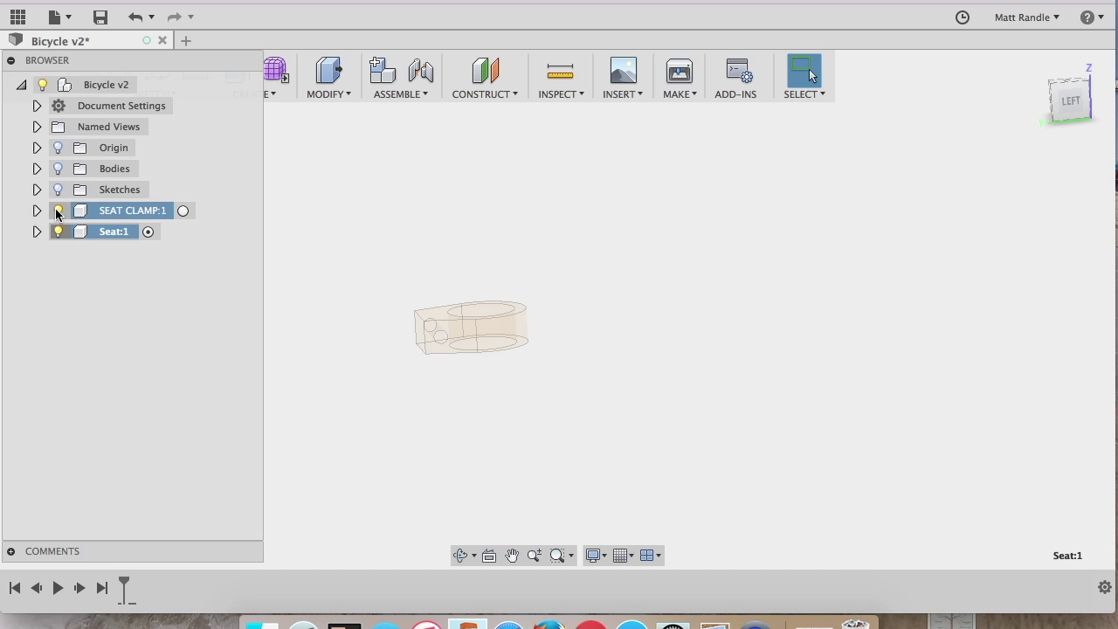
left_click(58, 212)
left_click(36, 232)
left_click(74, 252)
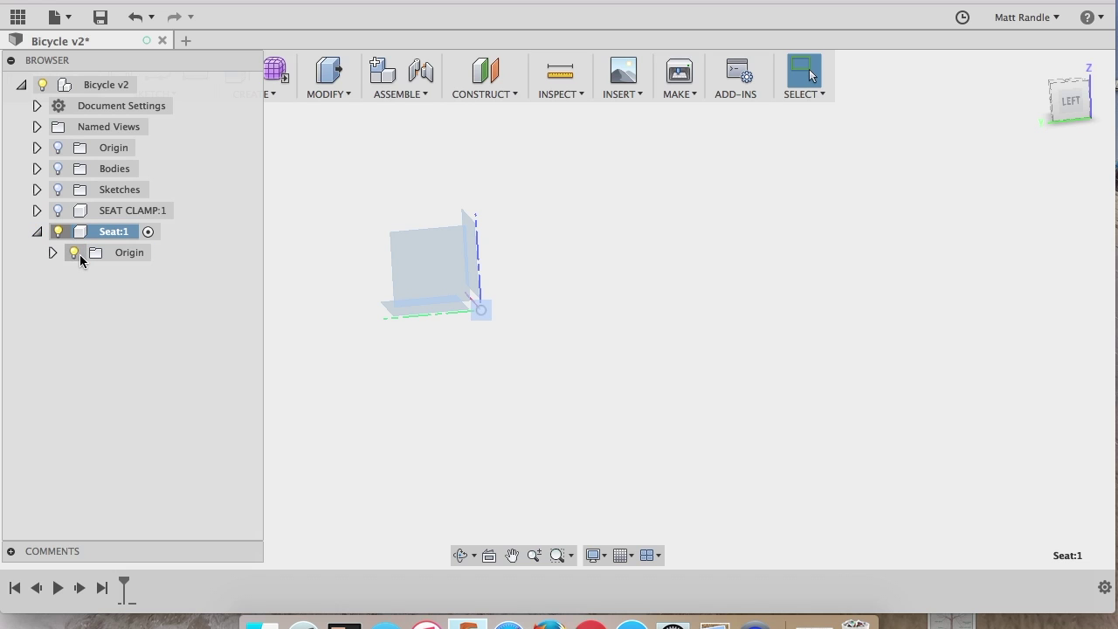
- Sketch a 25 mm center-diameter circle at the origin on the Seat component's XY plane and finish the sketch
left_click(387, 306)
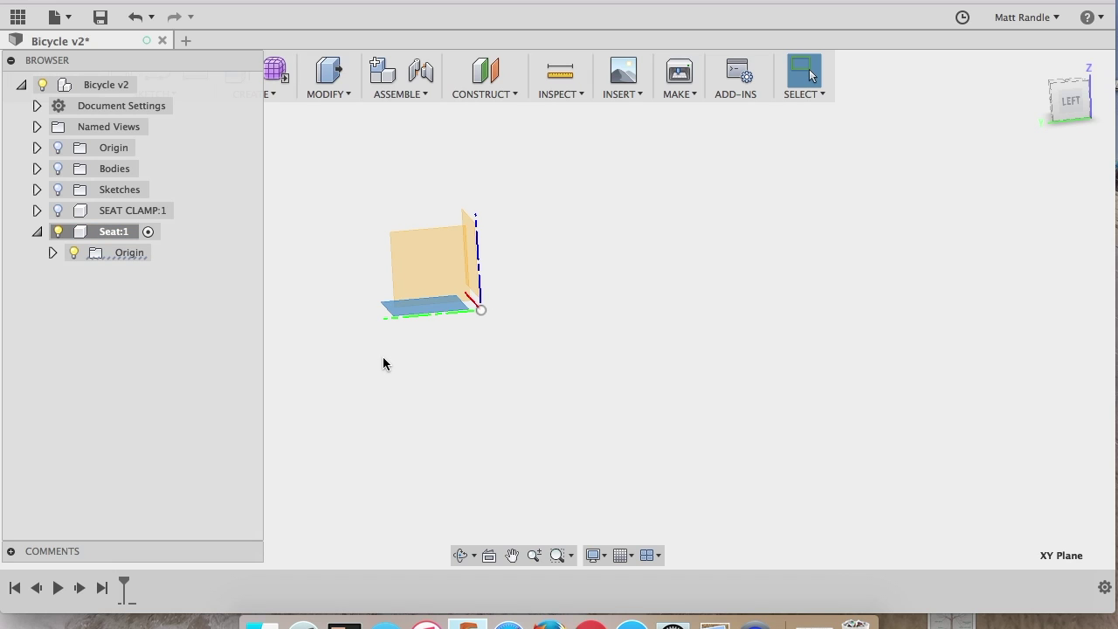
key("s")
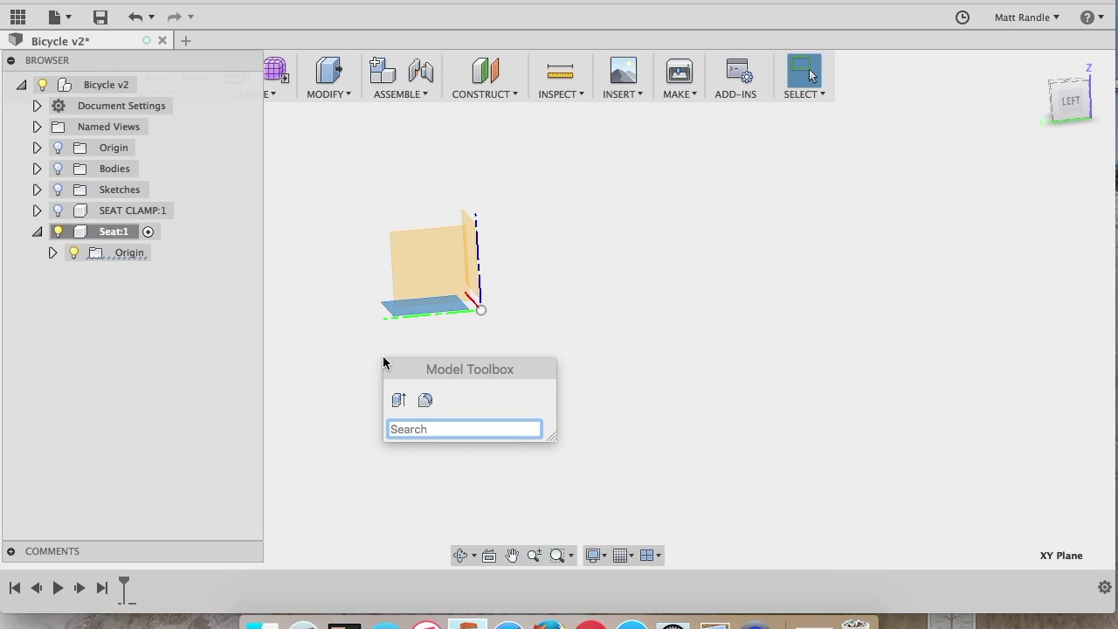
type("circ")
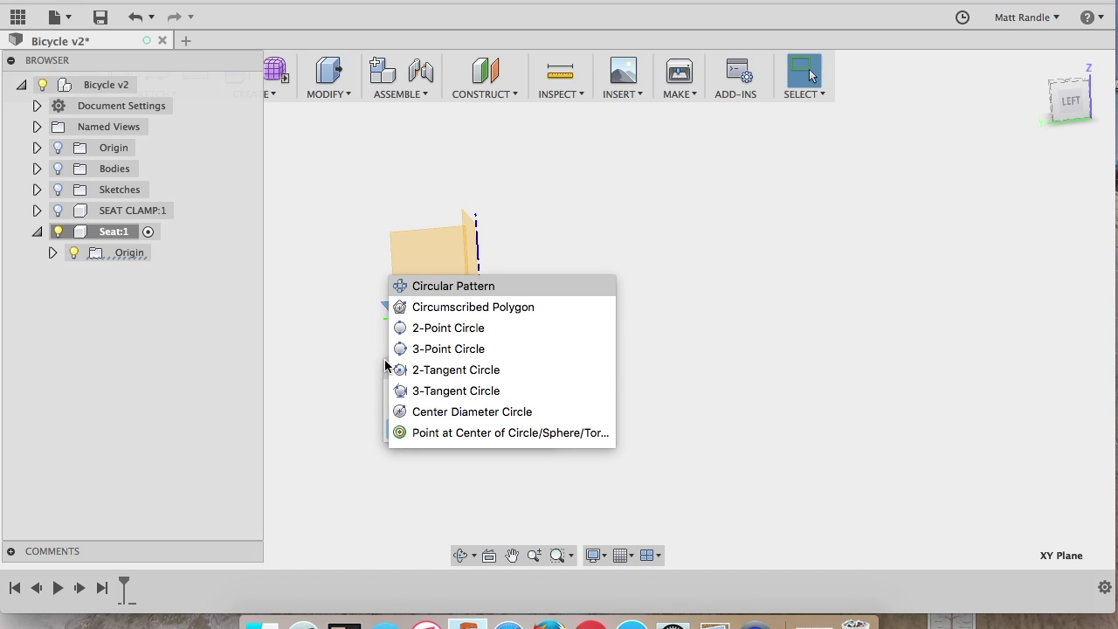
left_click(421, 411)
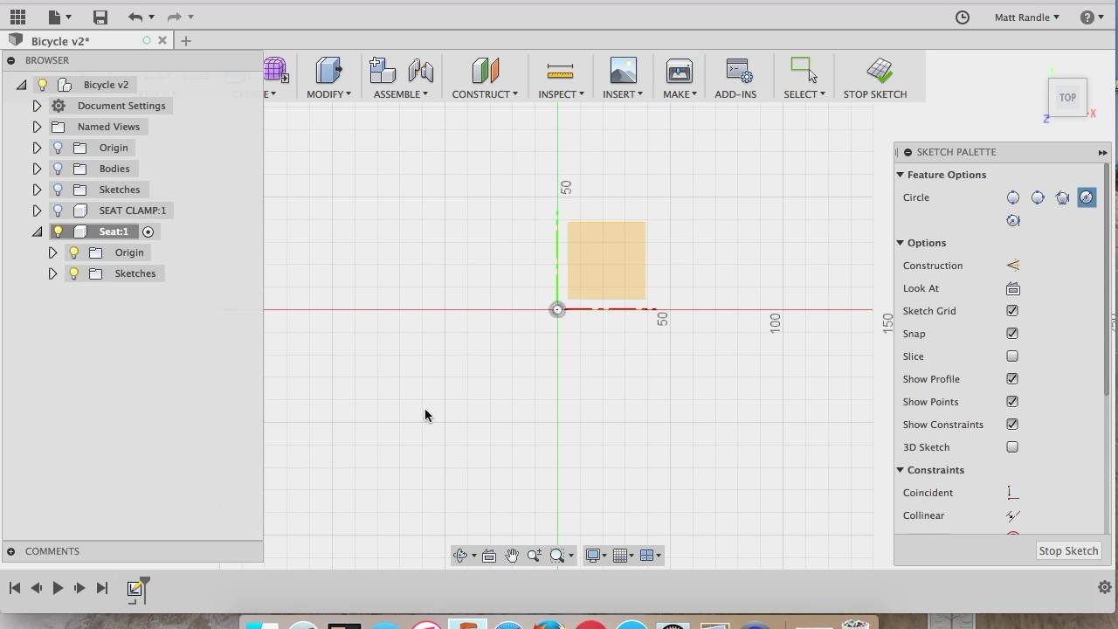
left_click(556, 311)
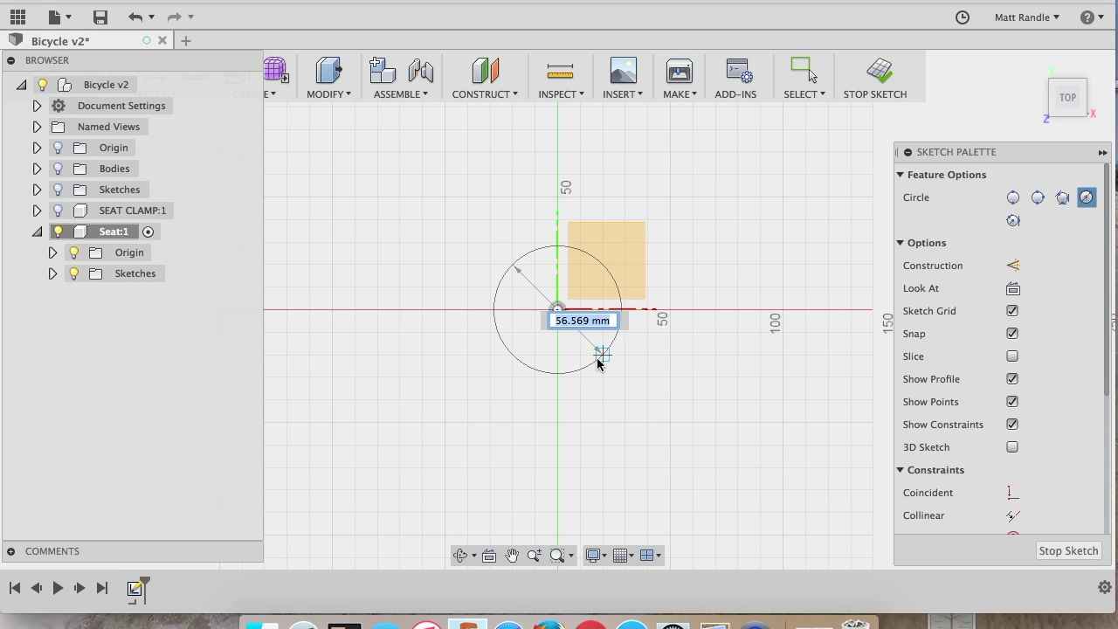
type("25")
key("Tab")
key("Return")
key("Escape")
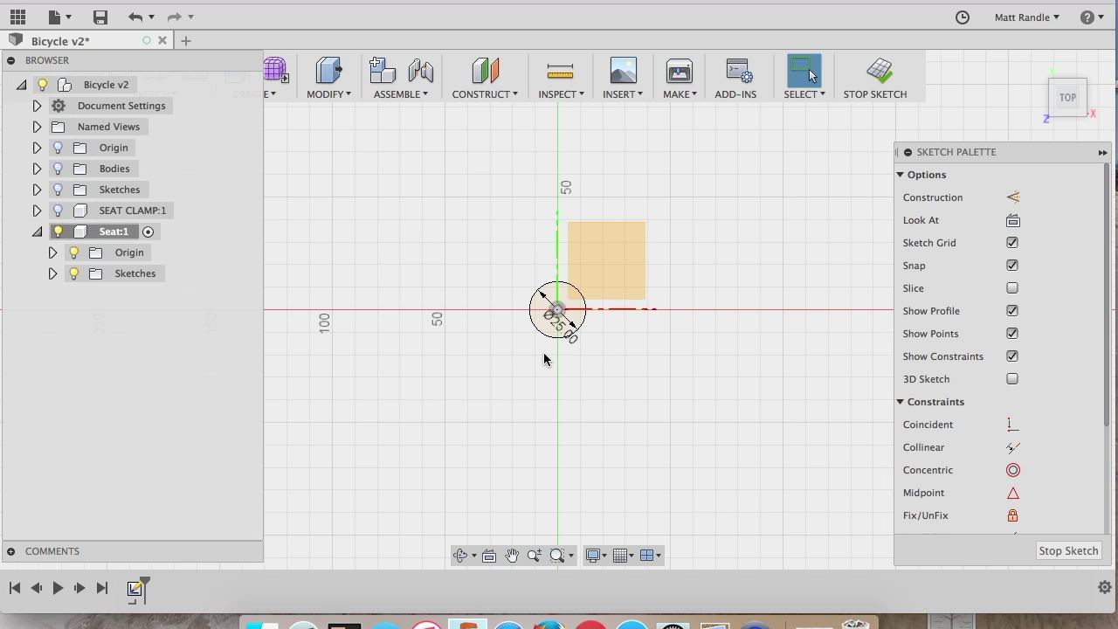
left_click(881, 76)
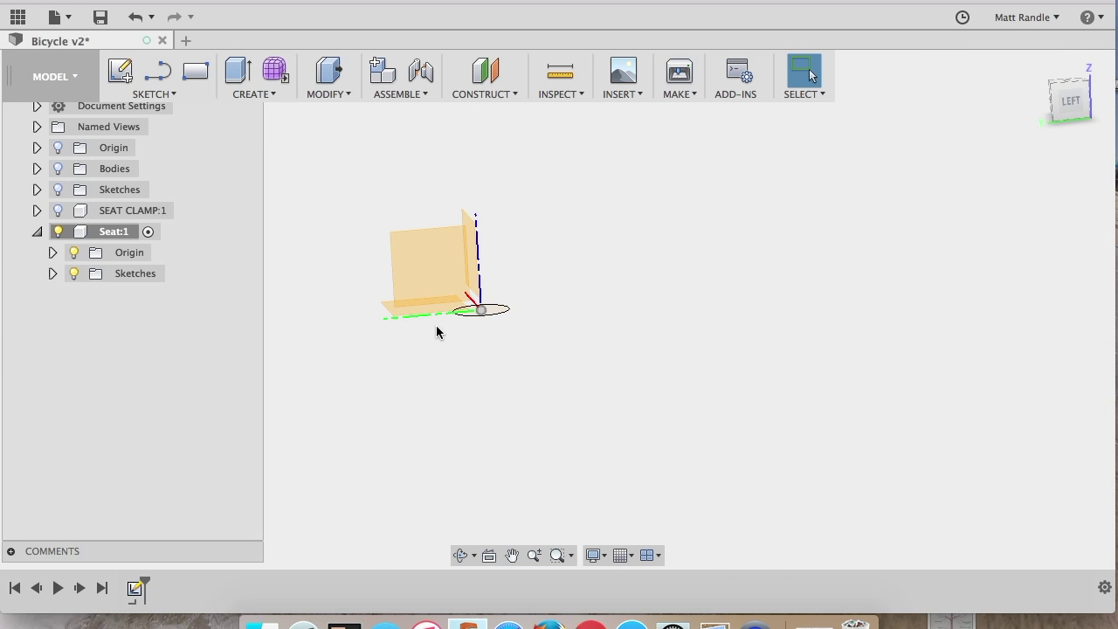
- Extrude the circle profile upward 50 mm as a new body using Press Pull
left_click(491, 316)
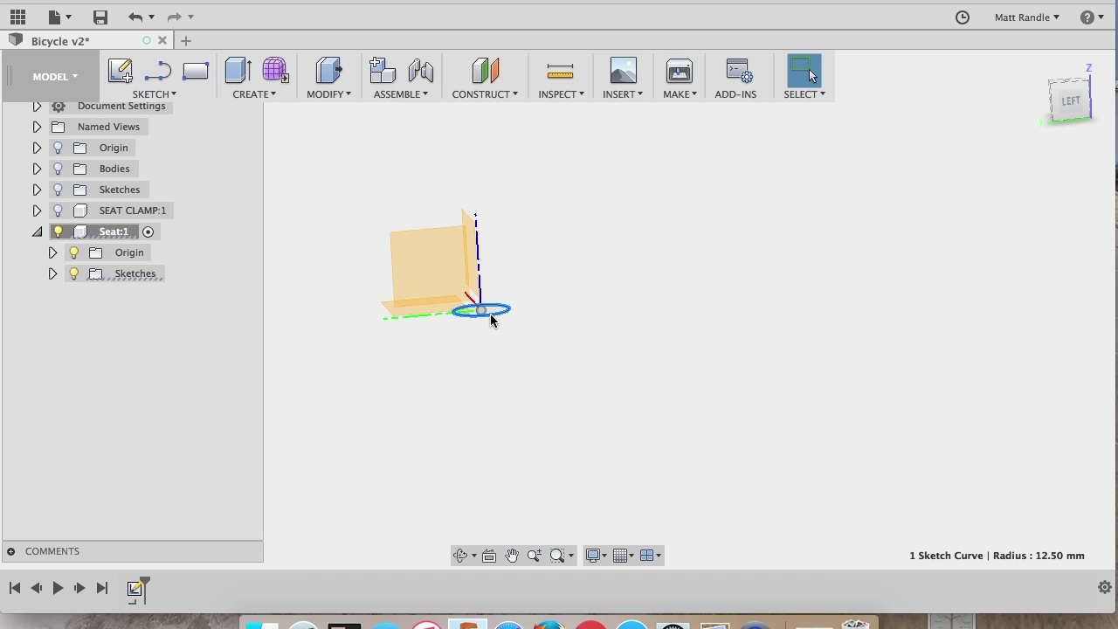
key("s")
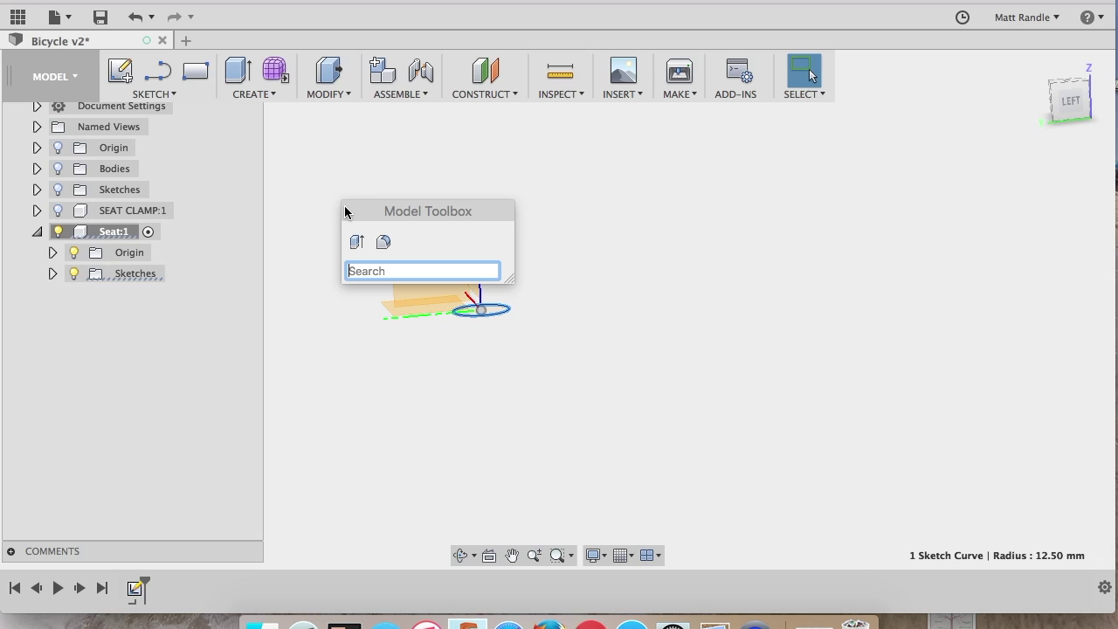
type("pu")
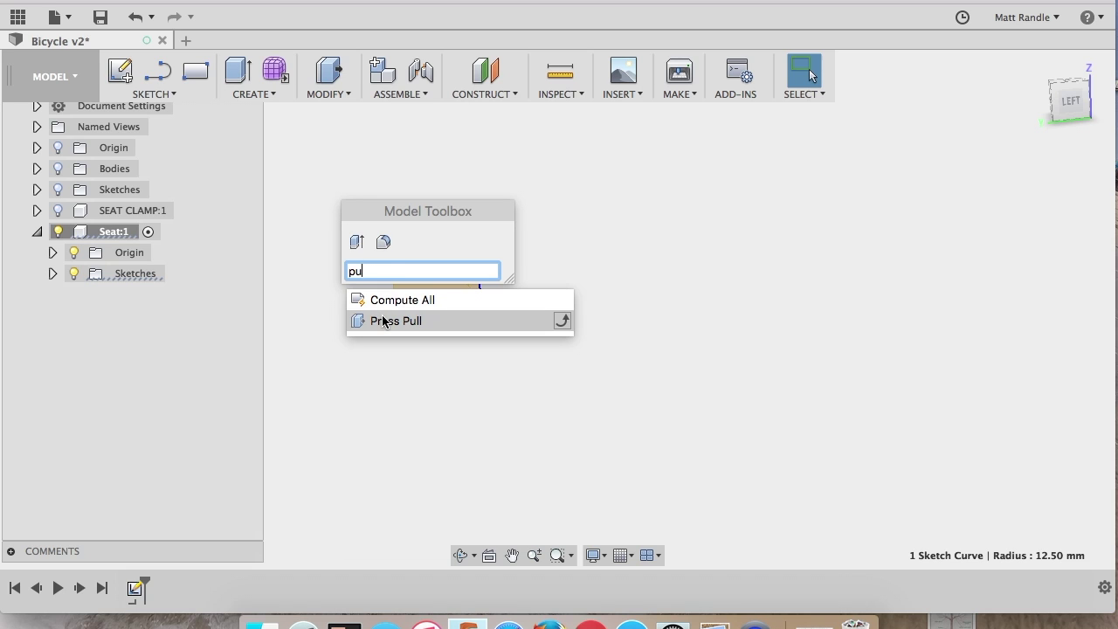
left_click(436, 323)
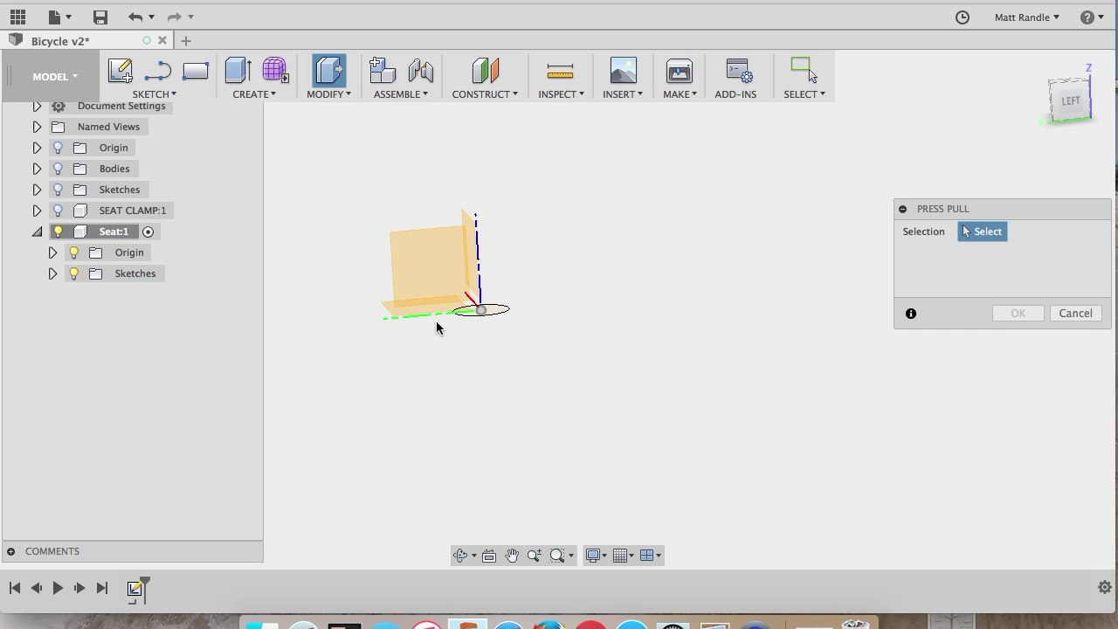
left_click(504, 312)
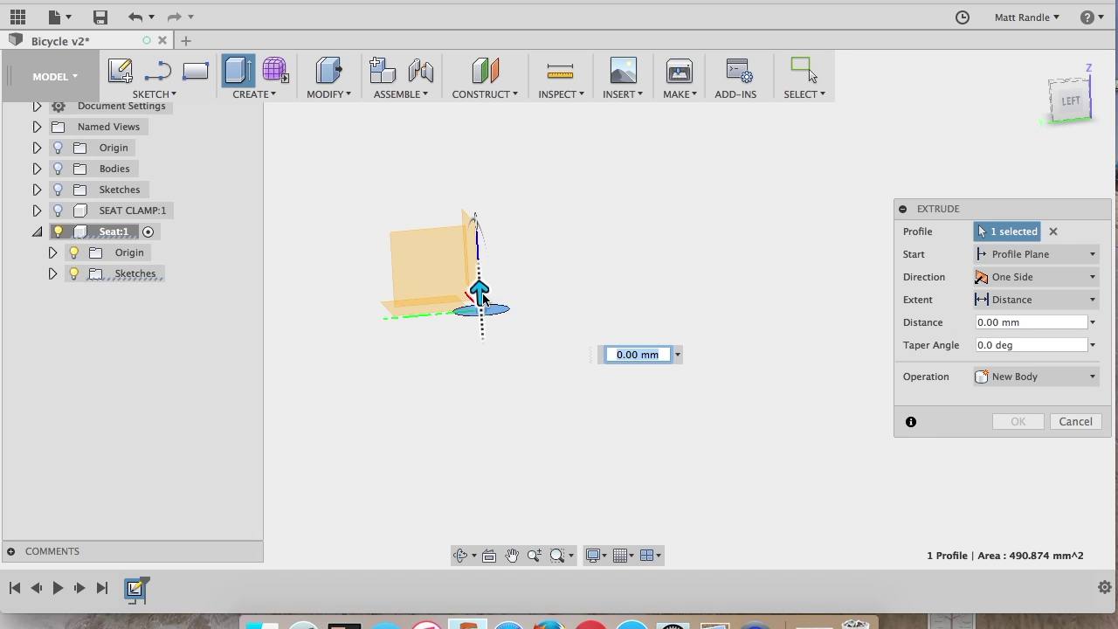
type("50")
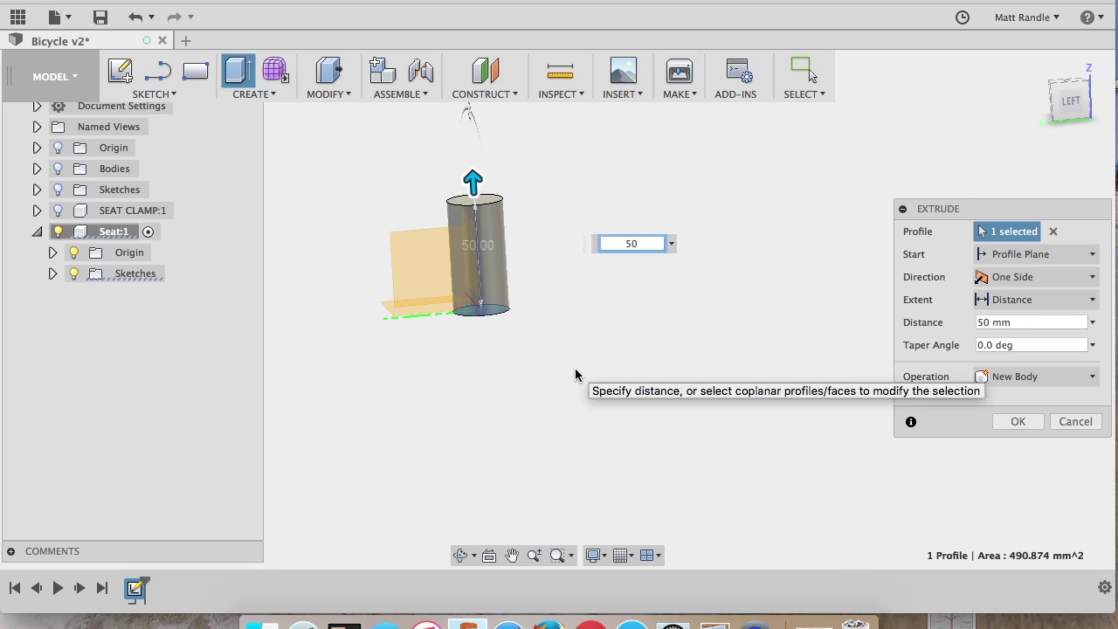
key("Return")
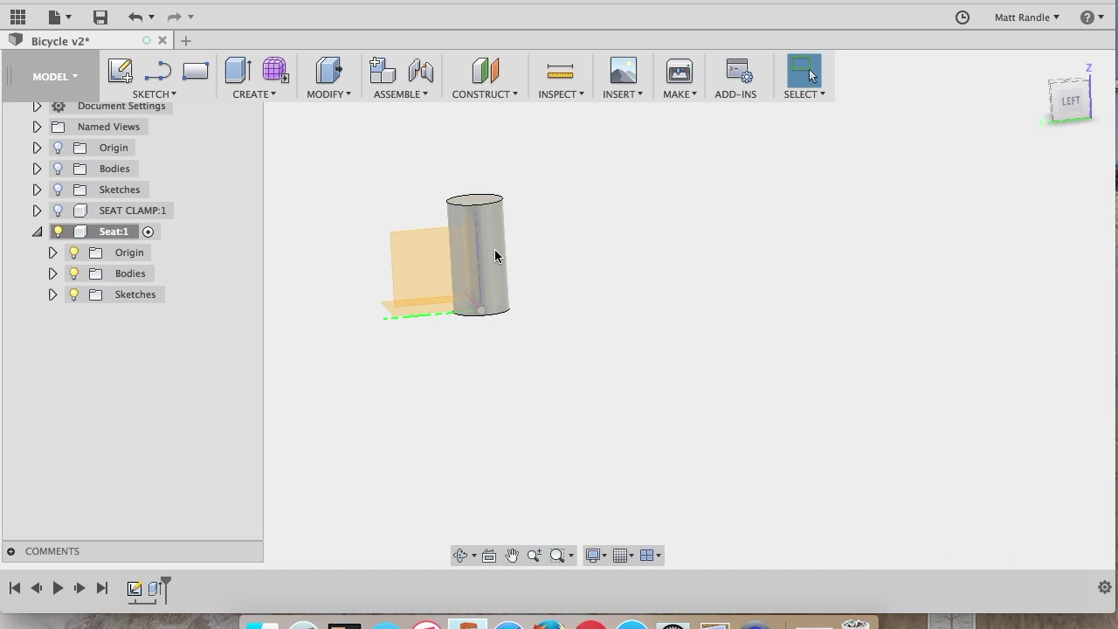
- Edit the post's extrusion to be symmetric about the profile plane, measured by whole length, with a distance of 100 mm
double_click(157, 590)
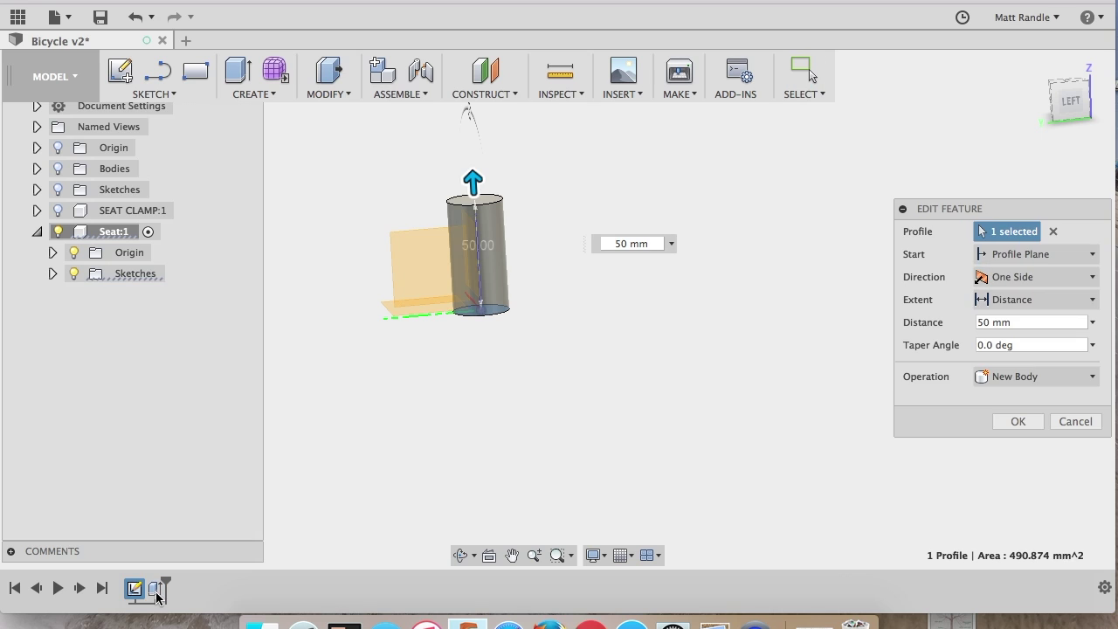
left_click(1024, 277)
left_click(1023, 338)
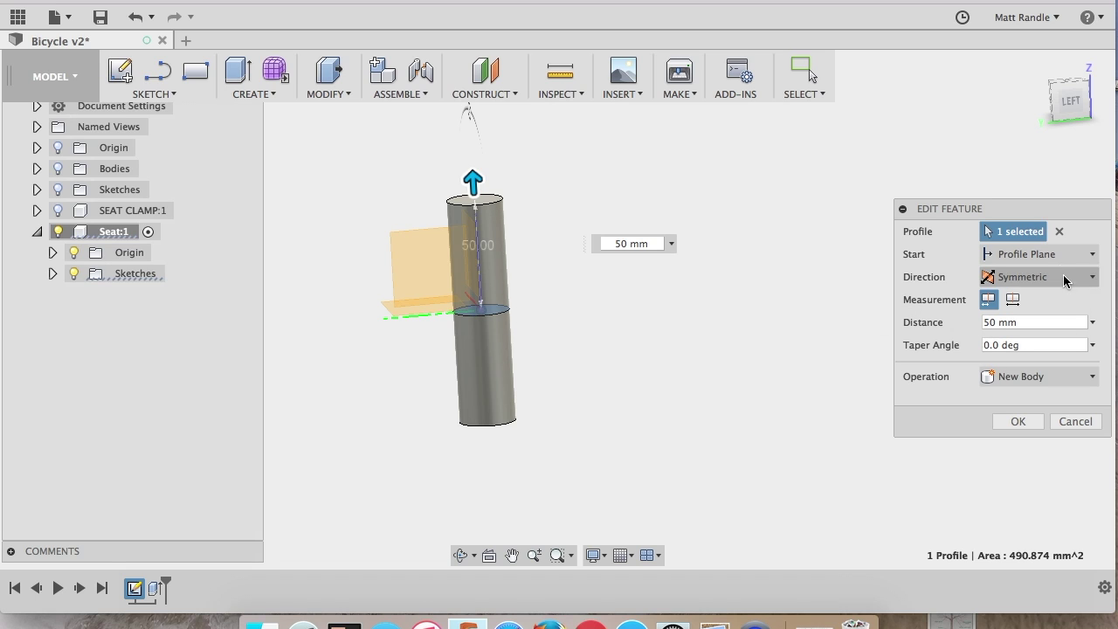
left_click(1061, 284)
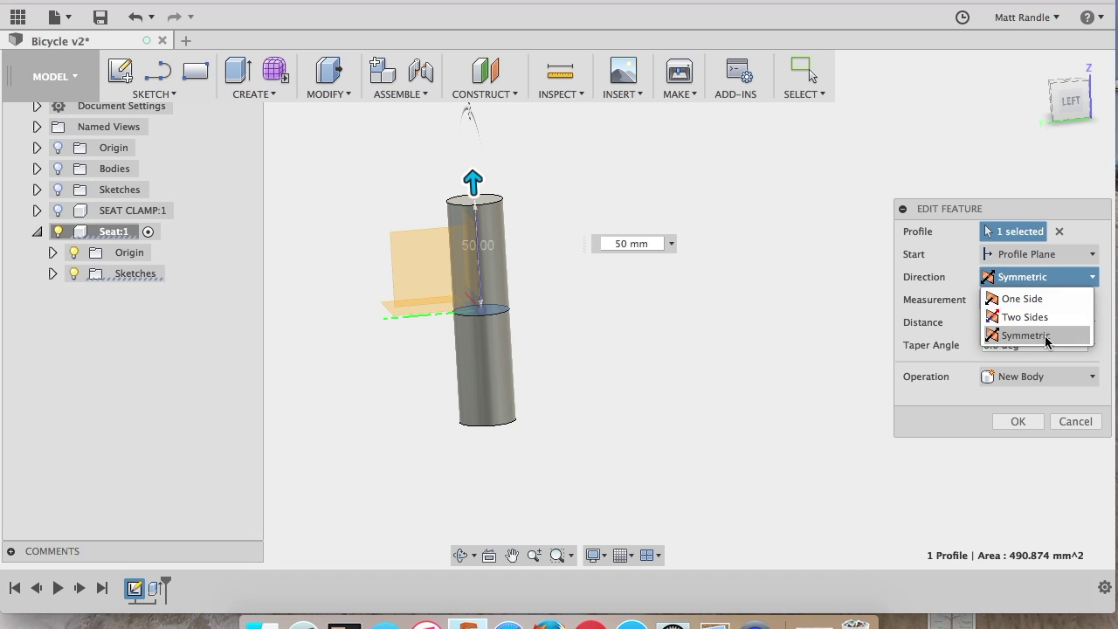
left_click(1044, 281)
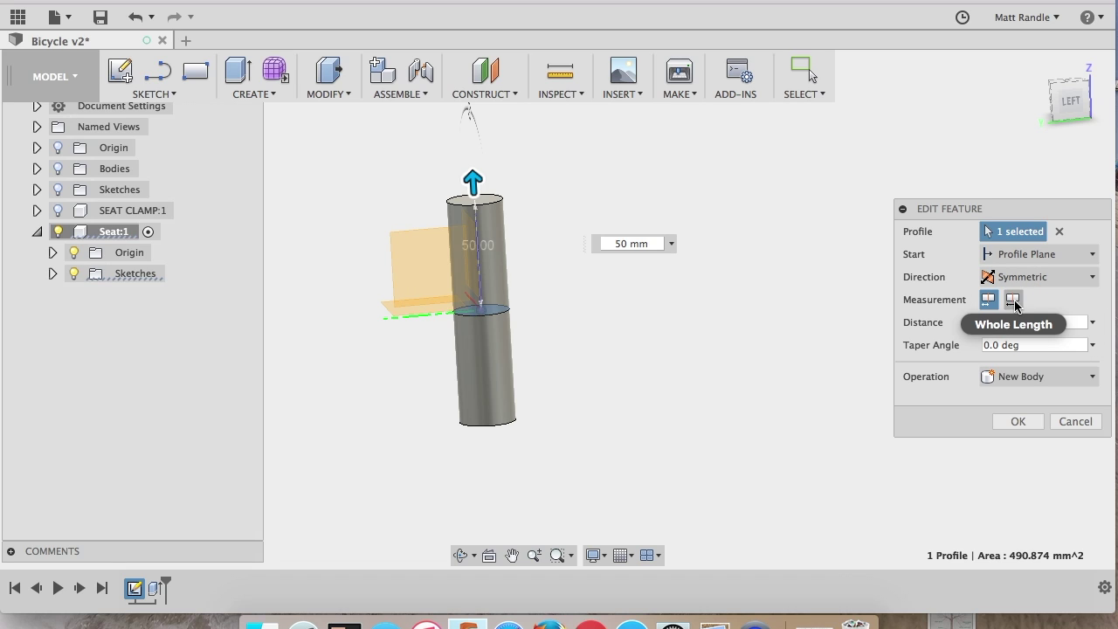
left_click(1013, 300)
left_click(992, 300)
left_click(1013, 300)
triple_click(1020, 322)
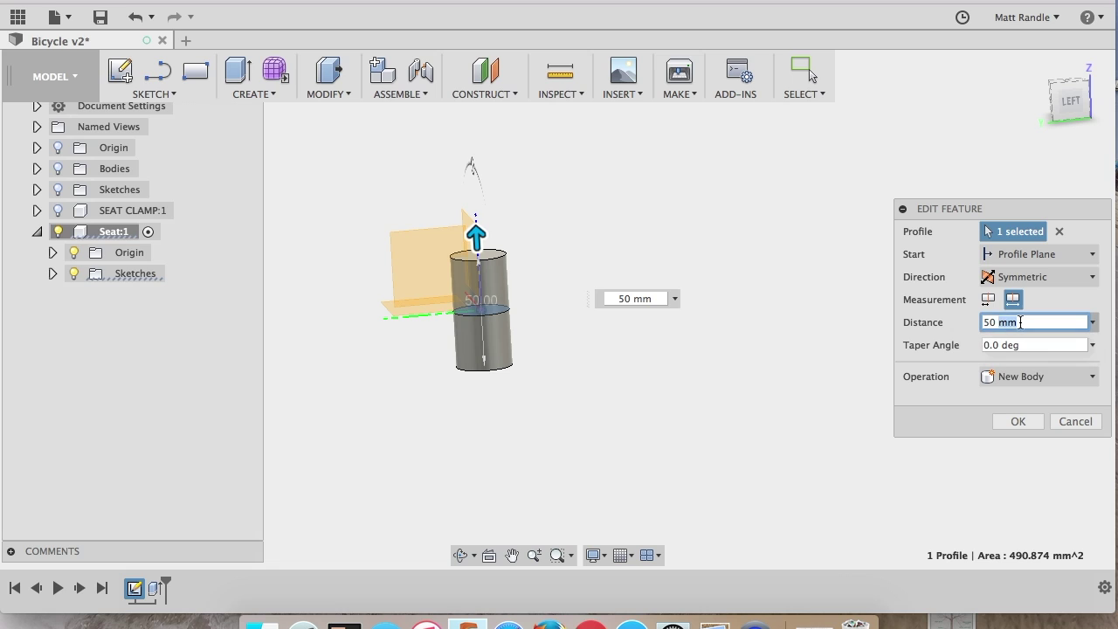
type("100")
key("Return")
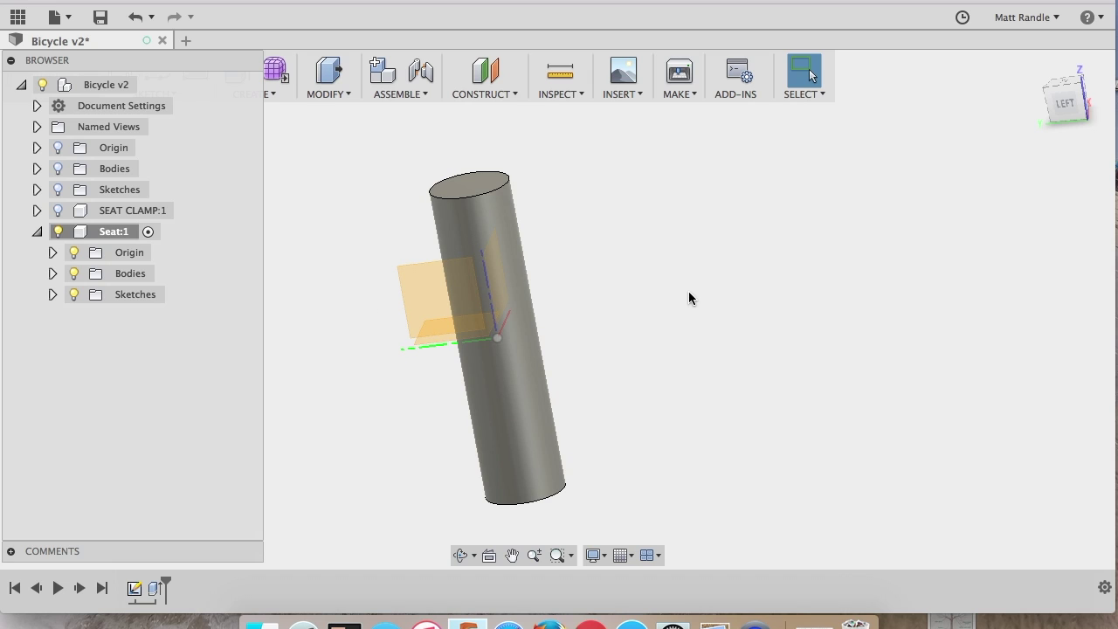
- Create a construction plane at a 20 degree angle about the Seat component's X axis
key("s")
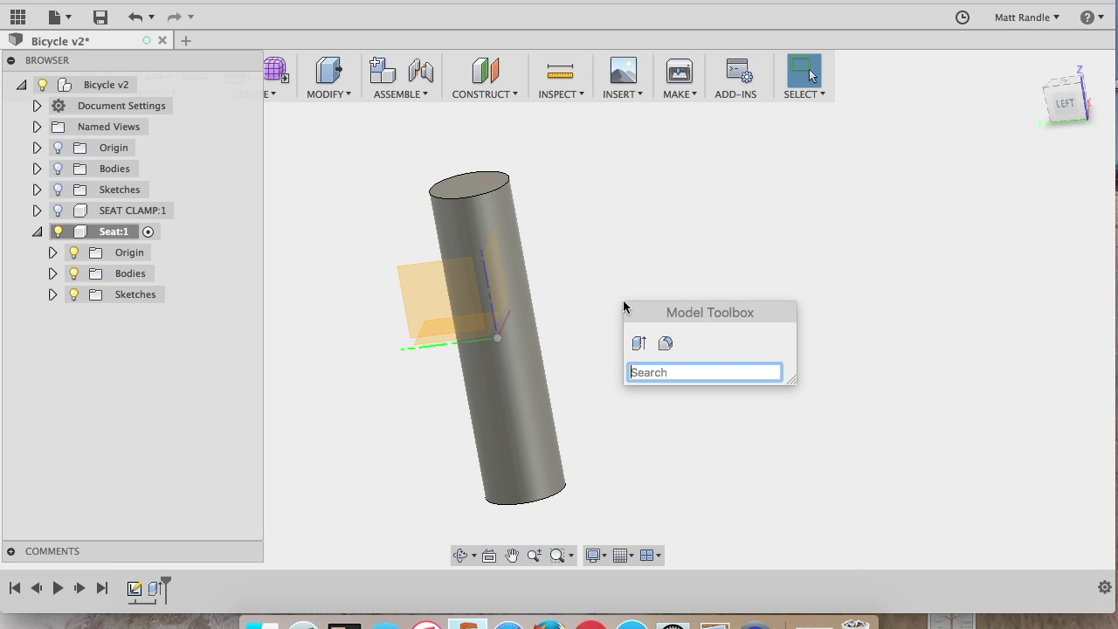
type("plan")
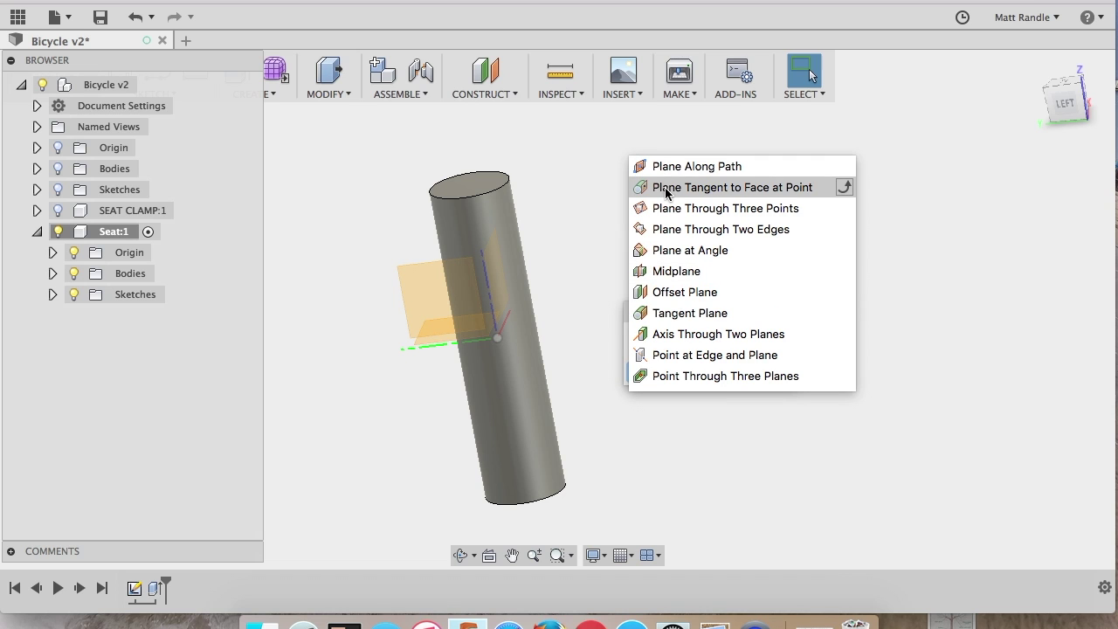
left_click(671, 251)
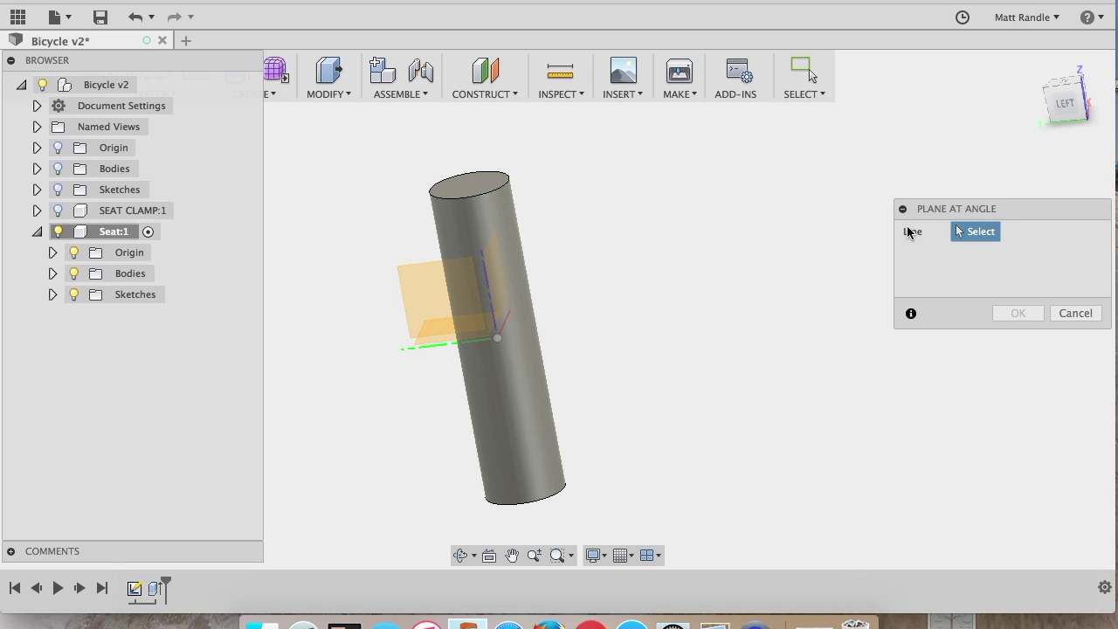
left_click(512, 317)
left_click_drag(488, 242, 517, 242)
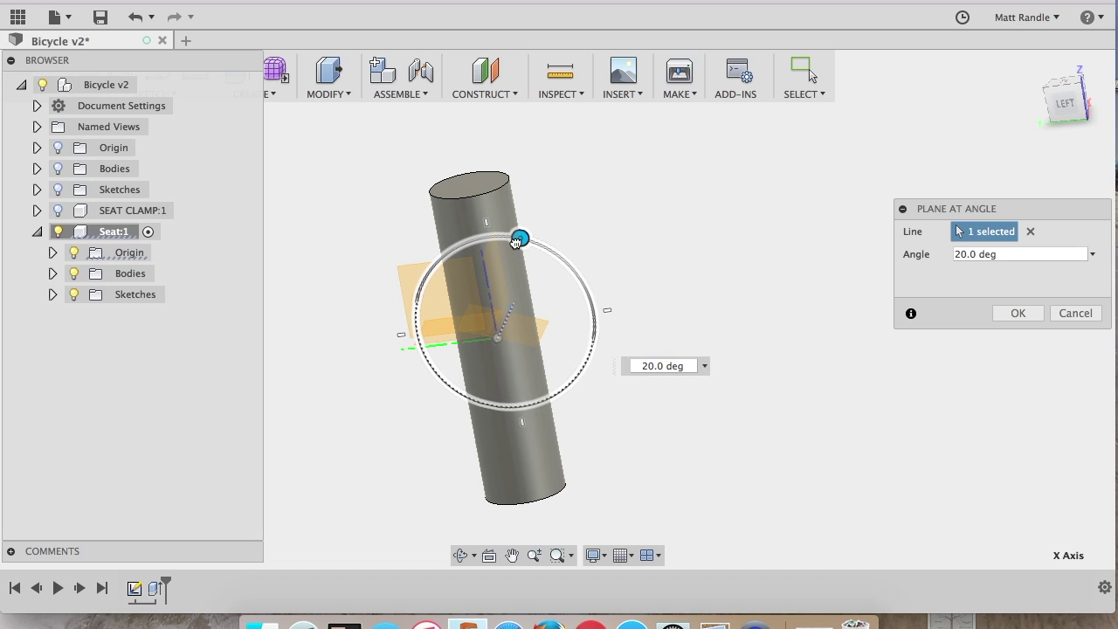
left_click(1017, 314)
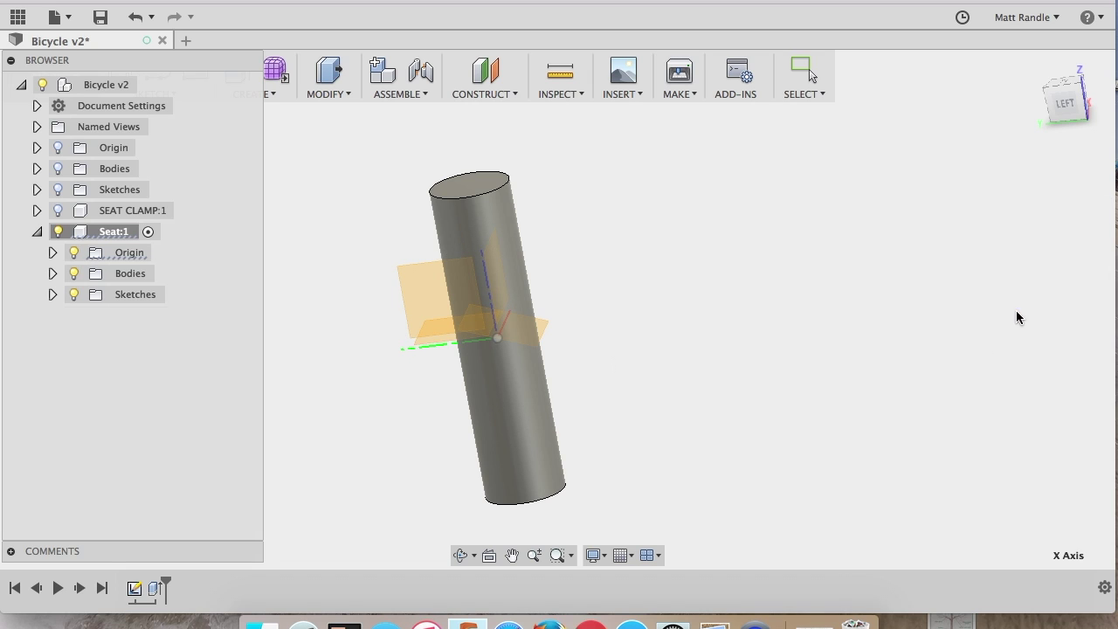
- Temporarily show the frame bodies to examine the post and angled plane against the seat tube from the side
middle_click_drag(369, 394, 376, 362, "shift")
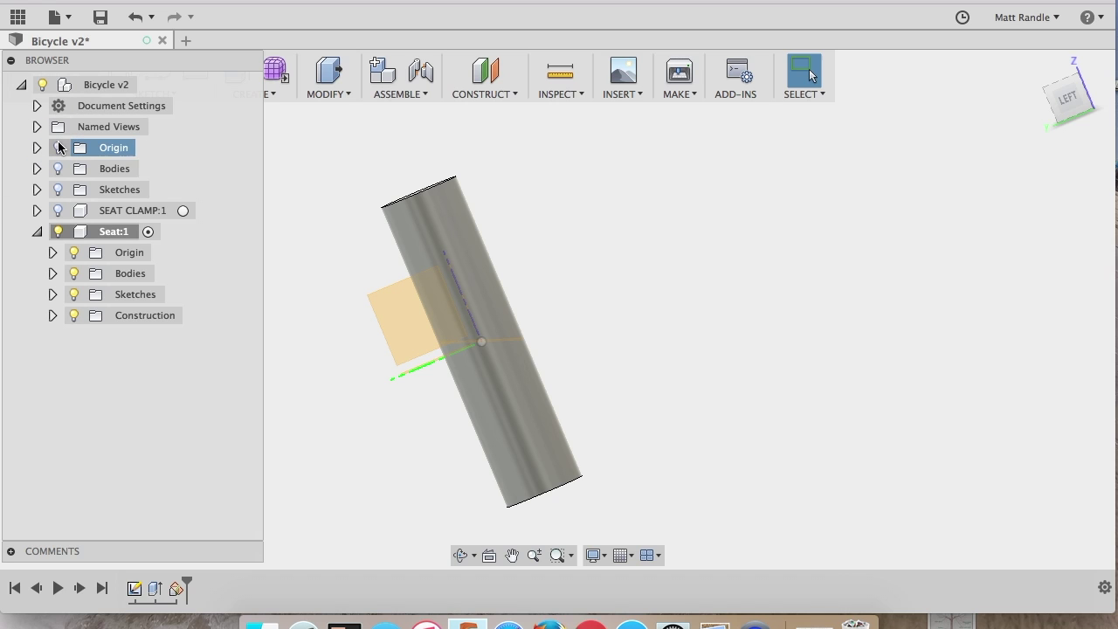
left_click(57, 169)
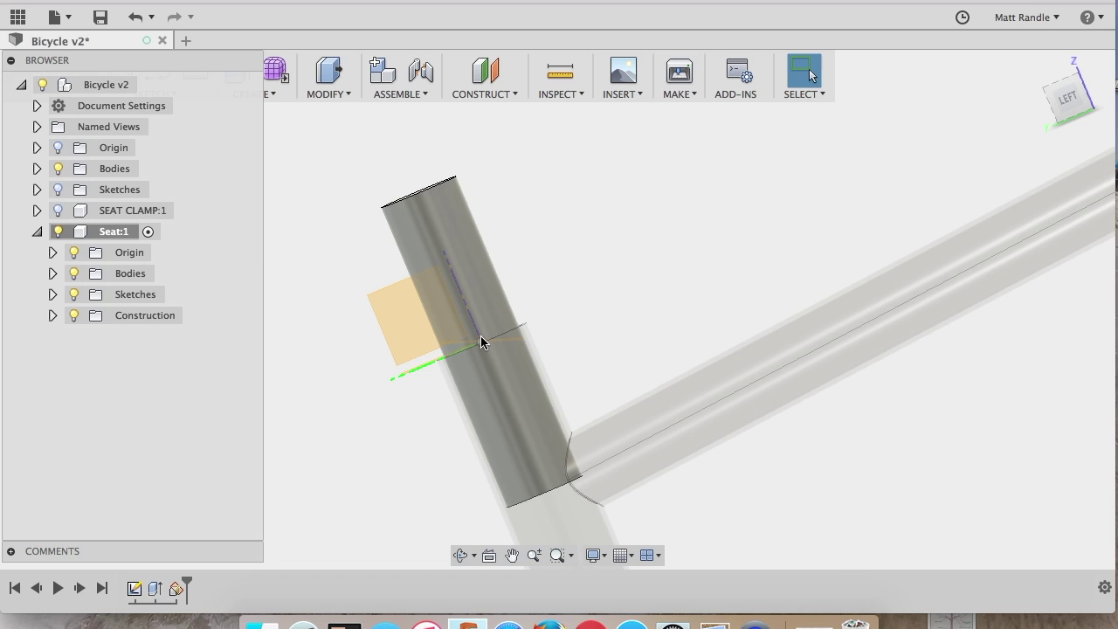
left_click(59, 169)
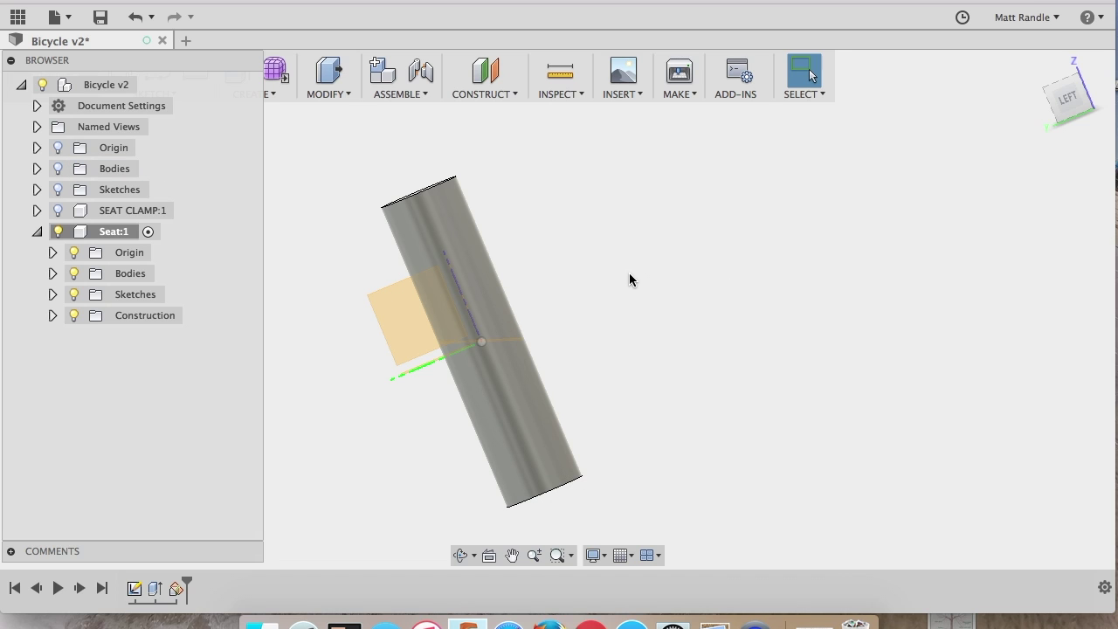
middle_click_drag(623, 272, 626, 307, "shift")
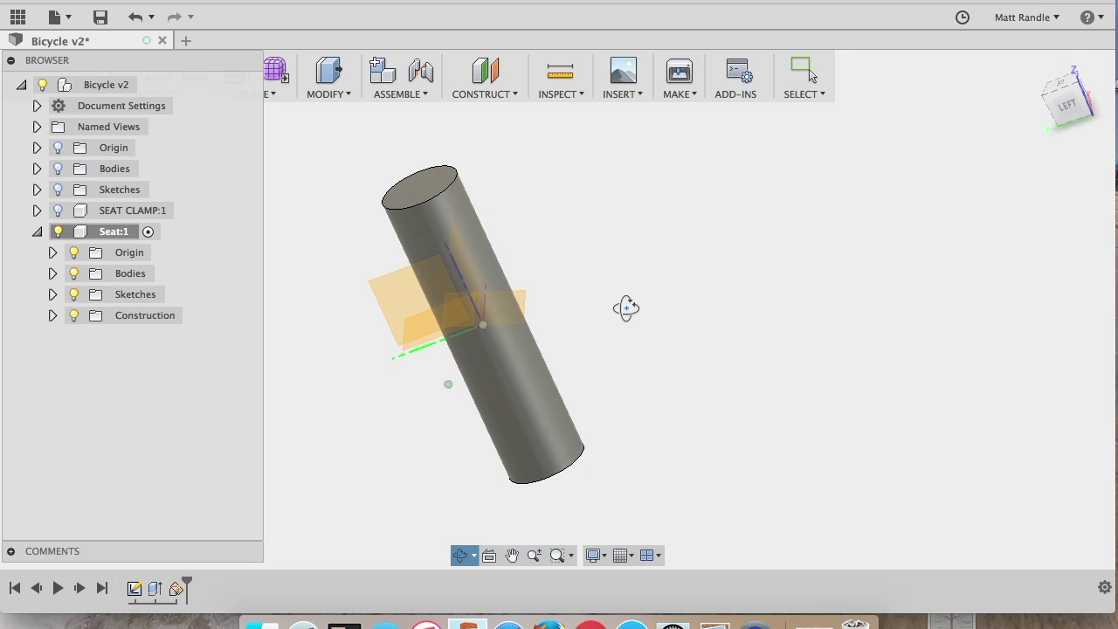
key("Escape")
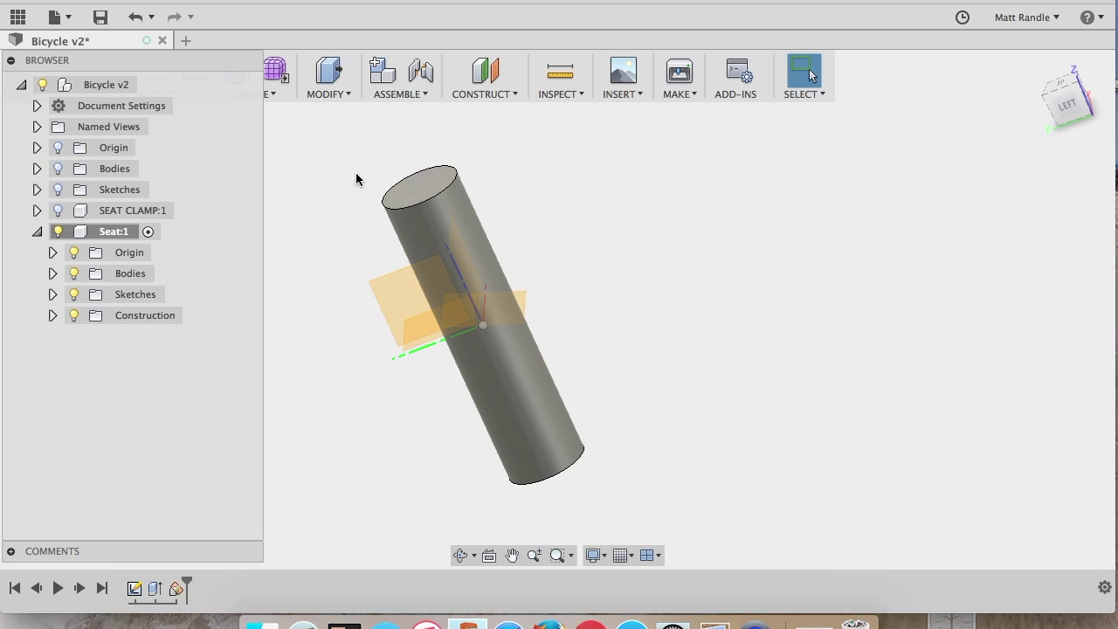
- Sketch a closed trapezoid with the Line tool on the angled plane around the post, its parallel edges about 100 mm and 50 mm long
type("s")
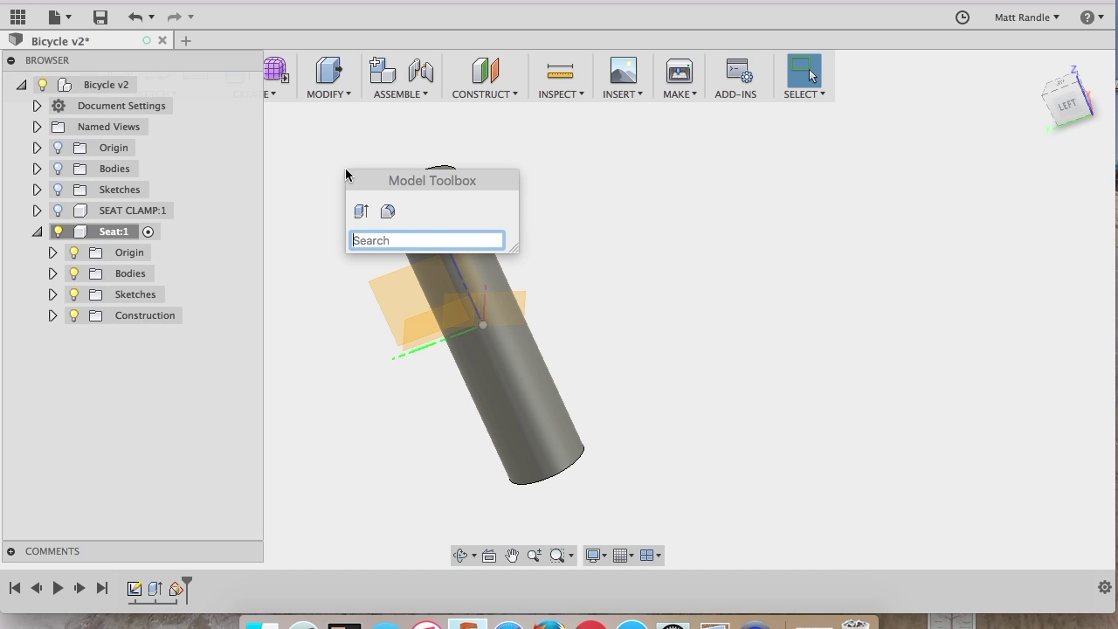
type("sk")
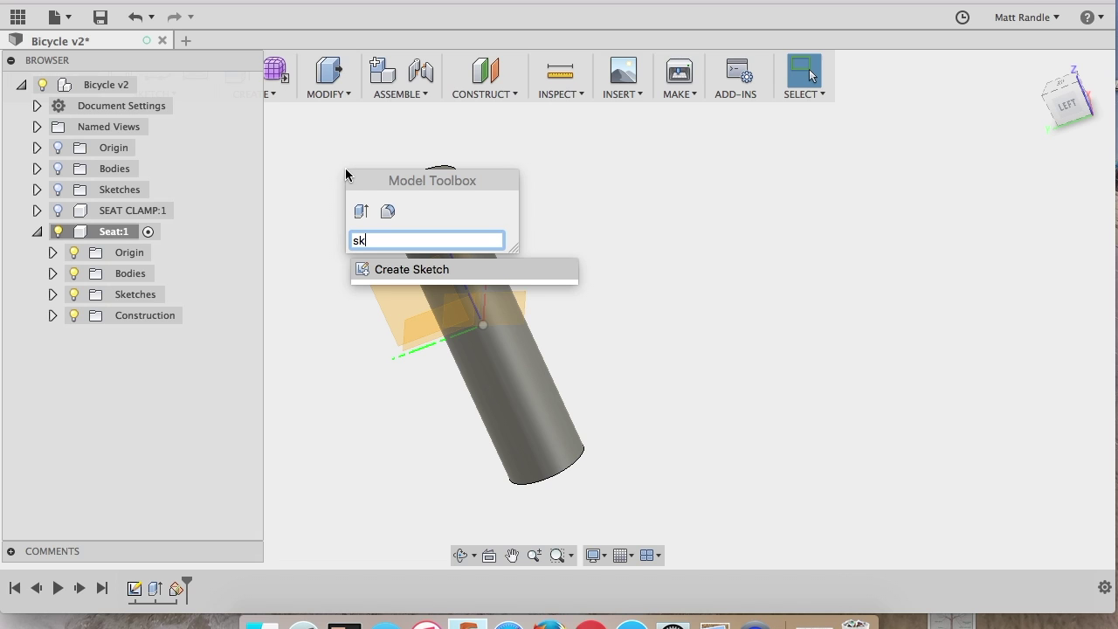
key("BackSpace")
key("BackSpace")
type("line")
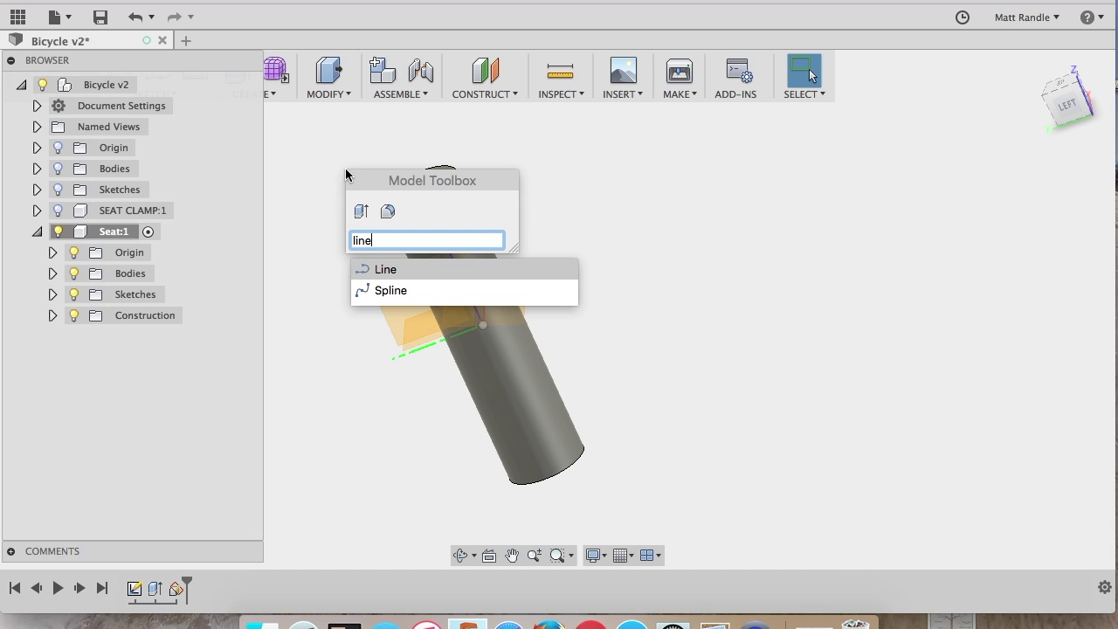
left_click(374, 270)
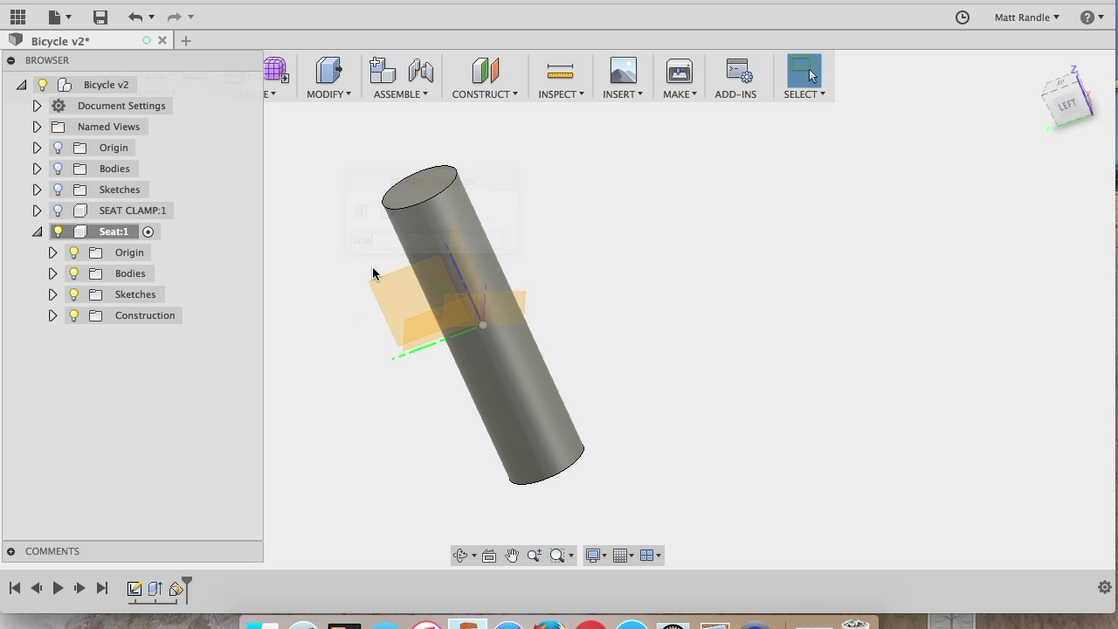
left_click(523, 296)
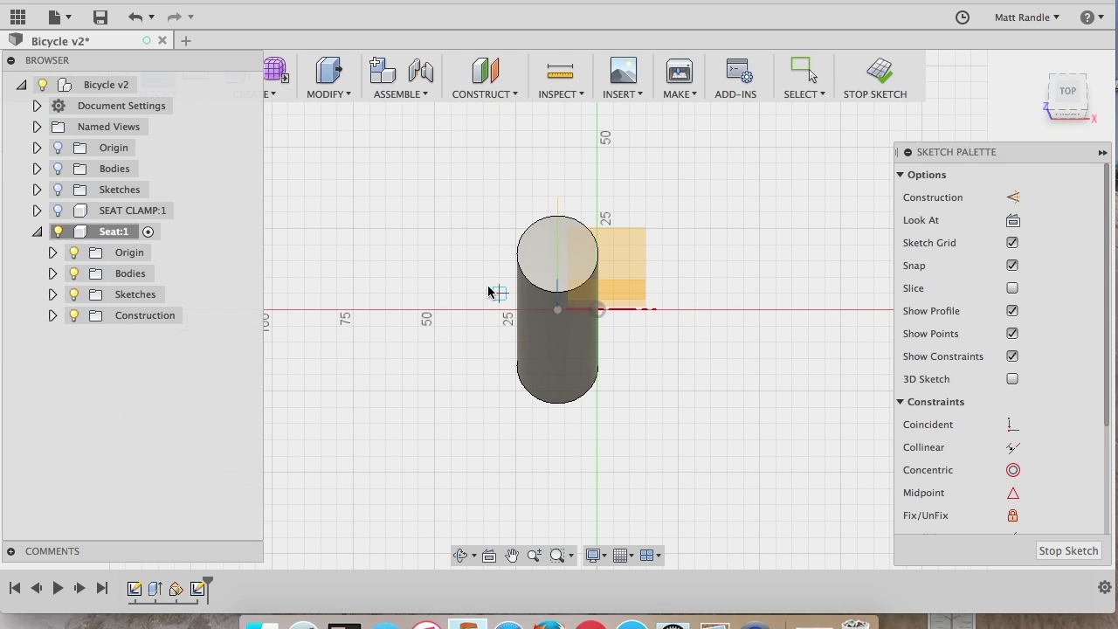
scroll(485, 284, "down", 3)
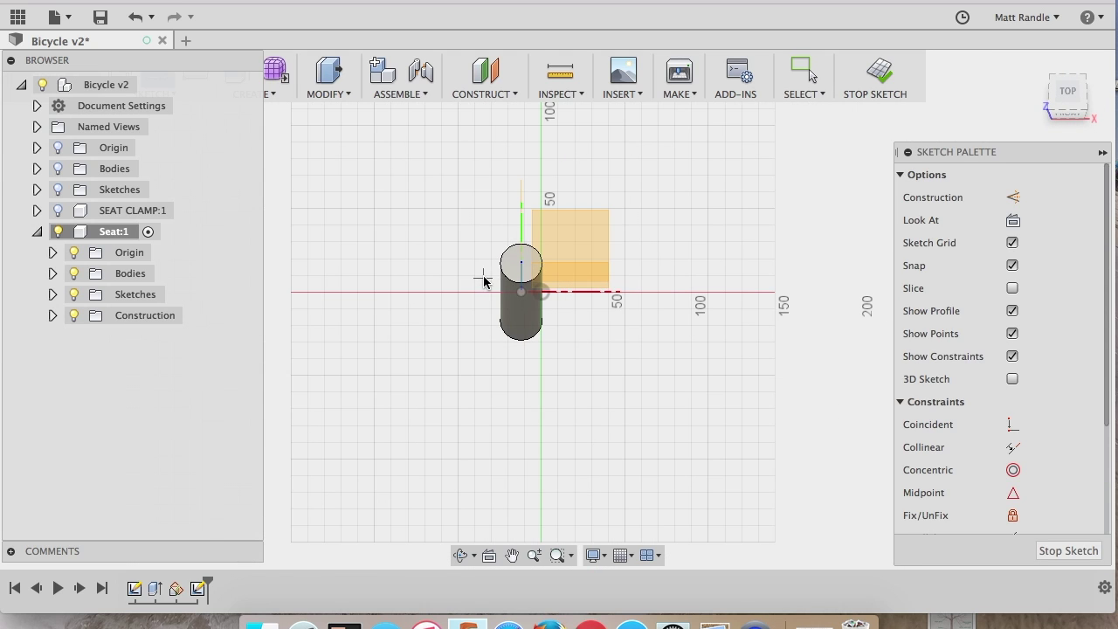
left_click(458, 175)
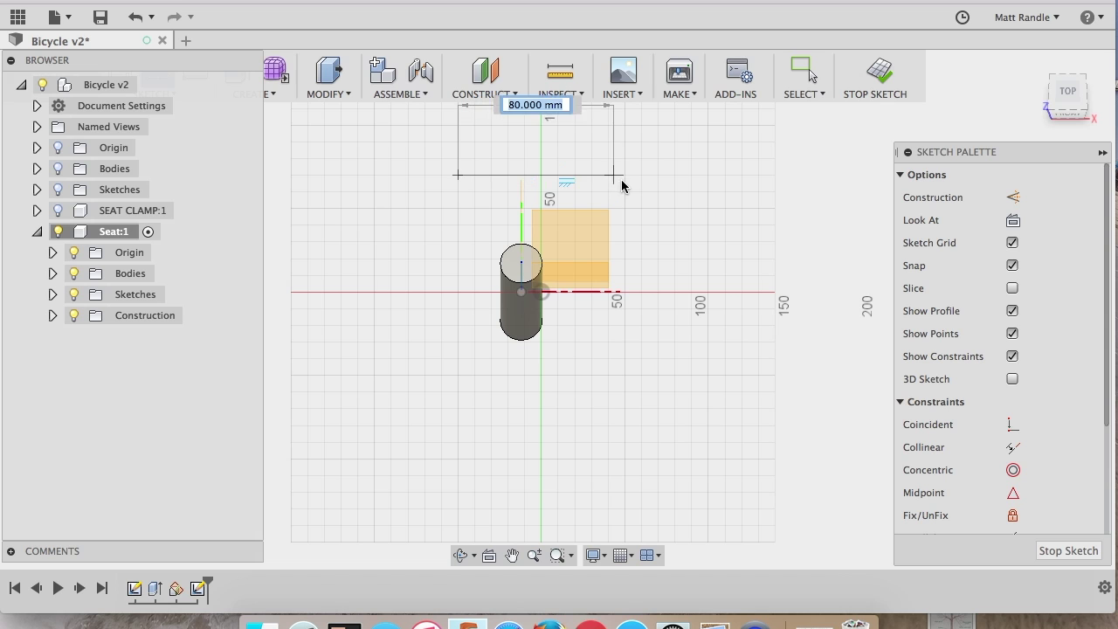
left_click(626, 176)
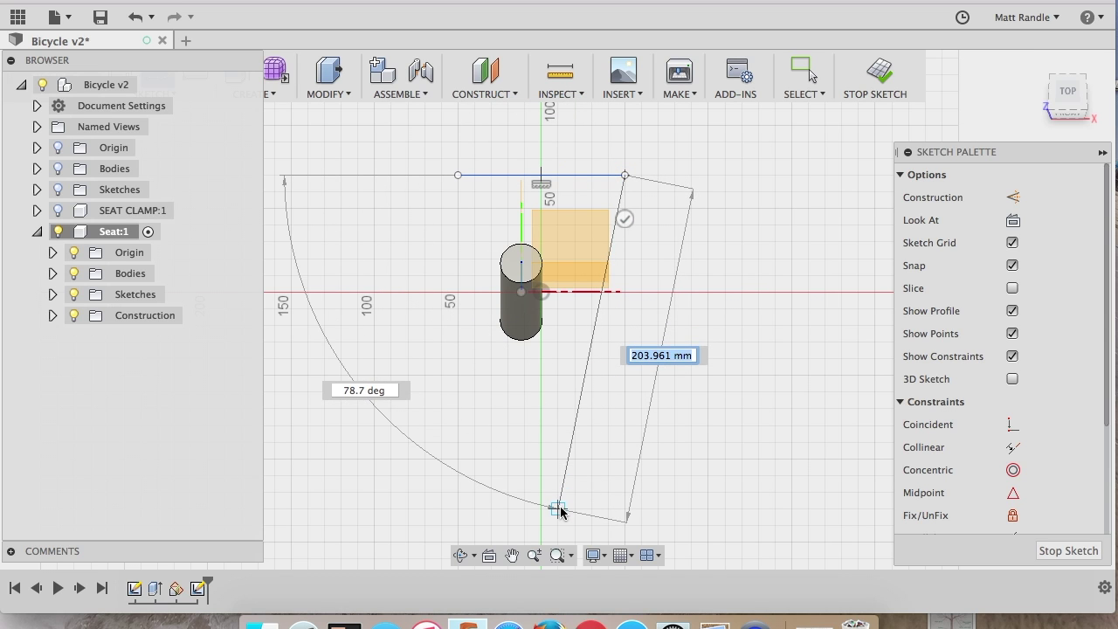
left_click(573, 509)
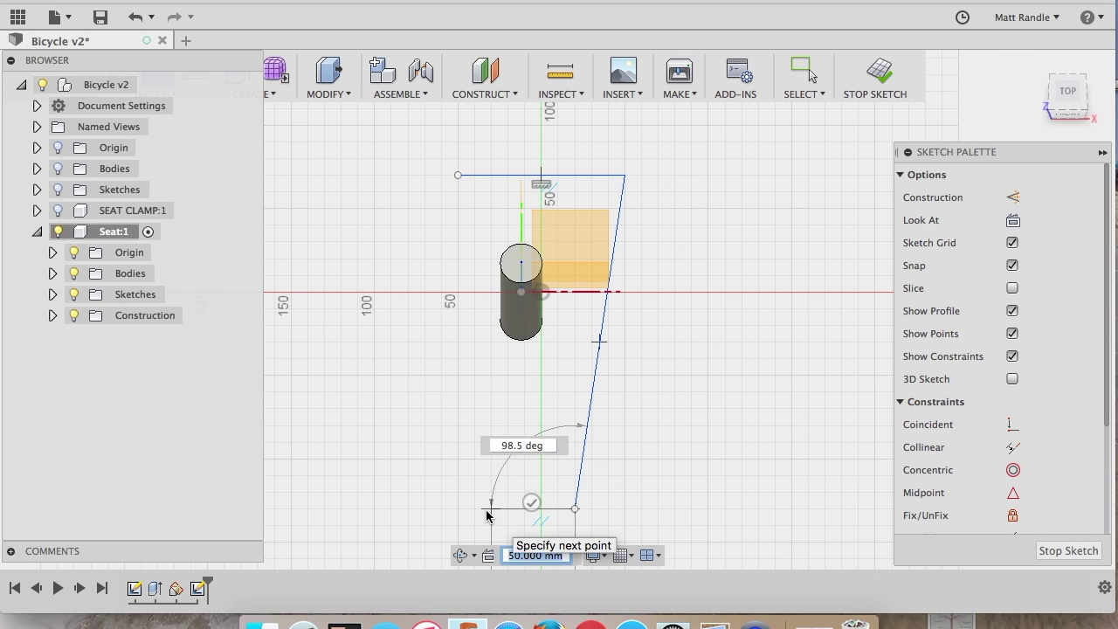
left_click(492, 509)
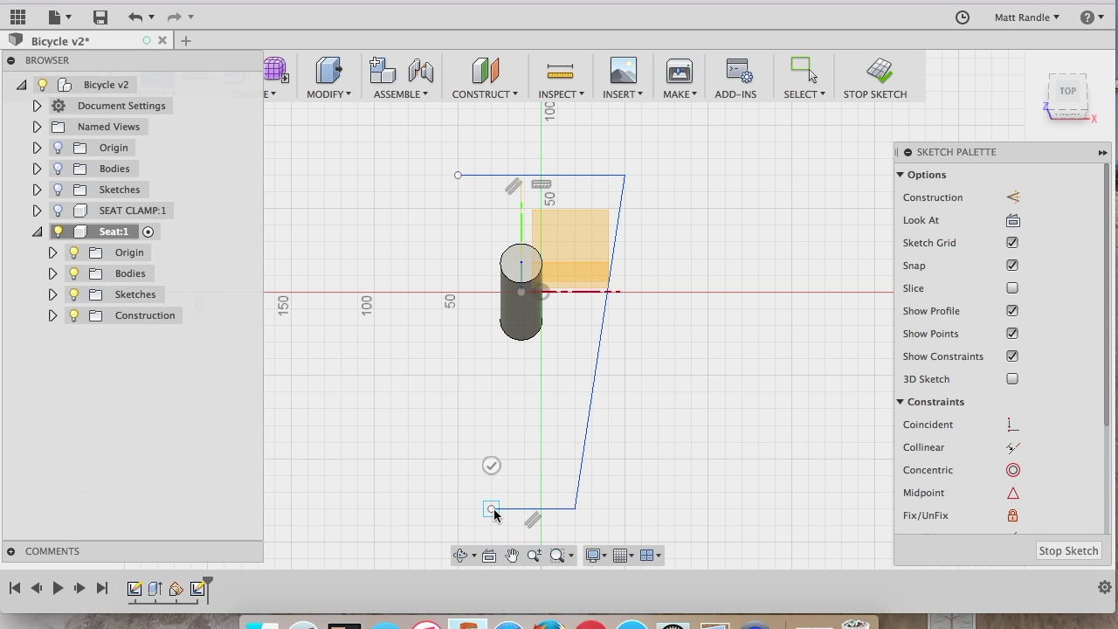
left_click(456, 177)
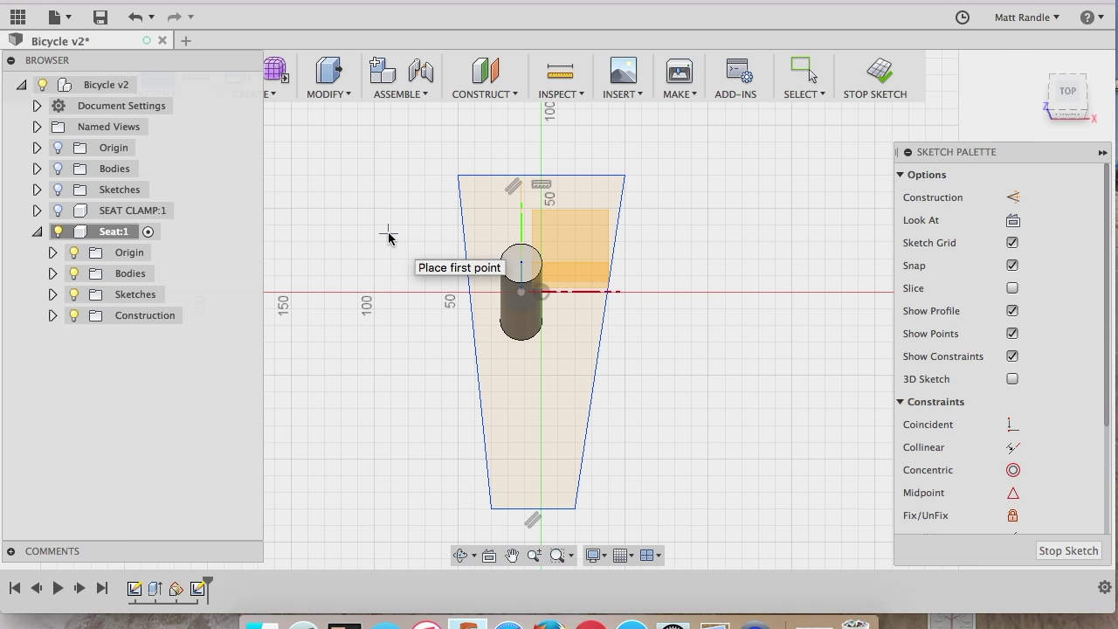
key("Escape")
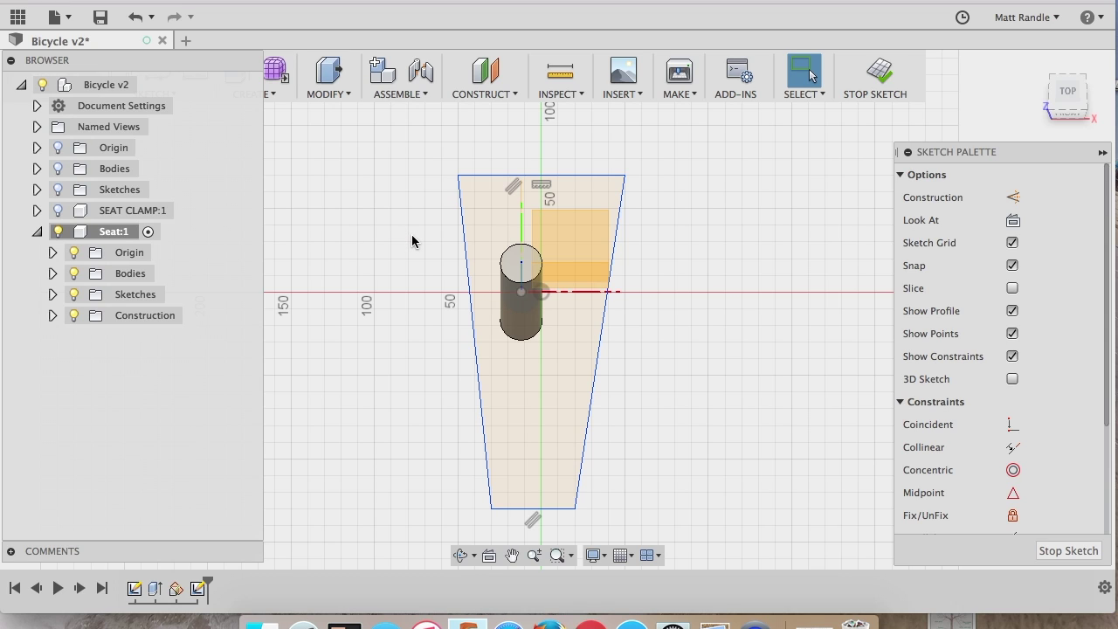
- Dimension the trapezoid's wide edge behind the post to 150 mm
key("d")
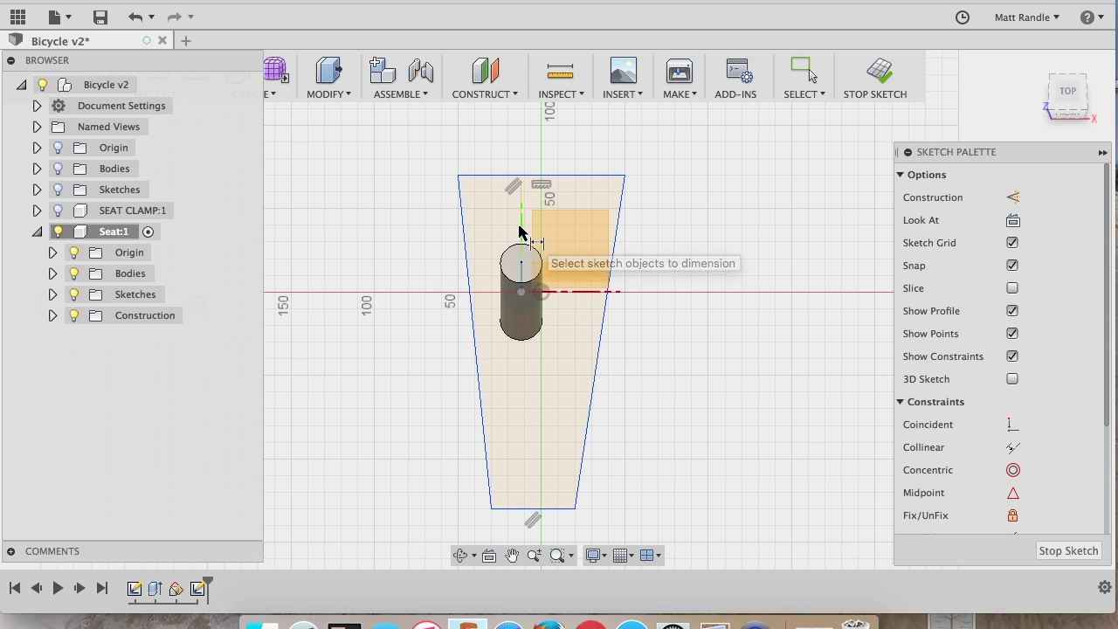
left_click(458, 175)
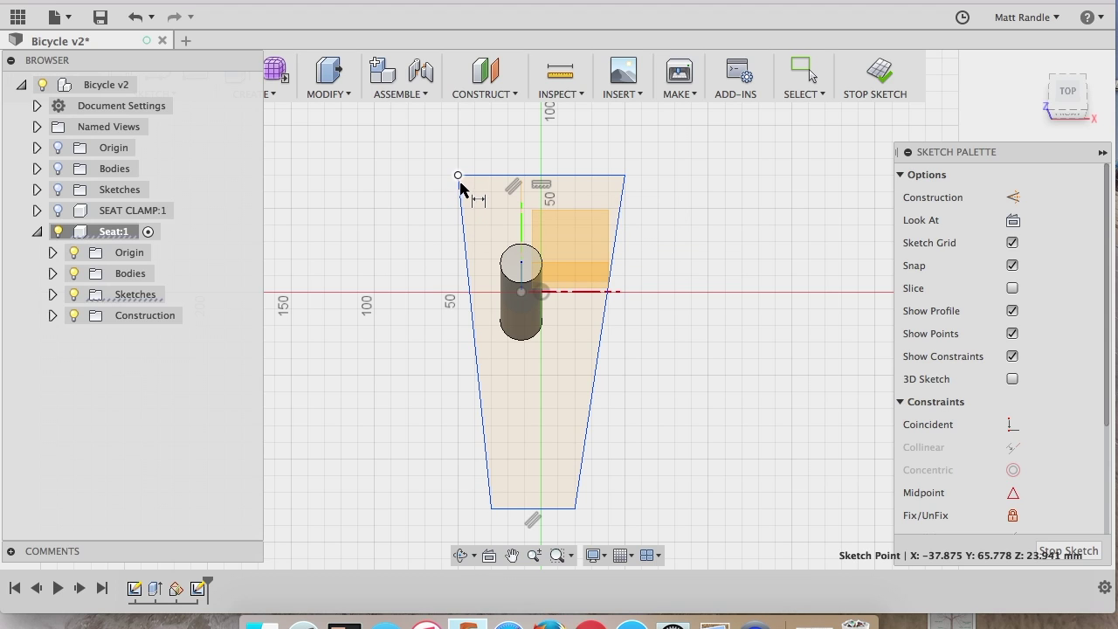
left_click(624, 175)
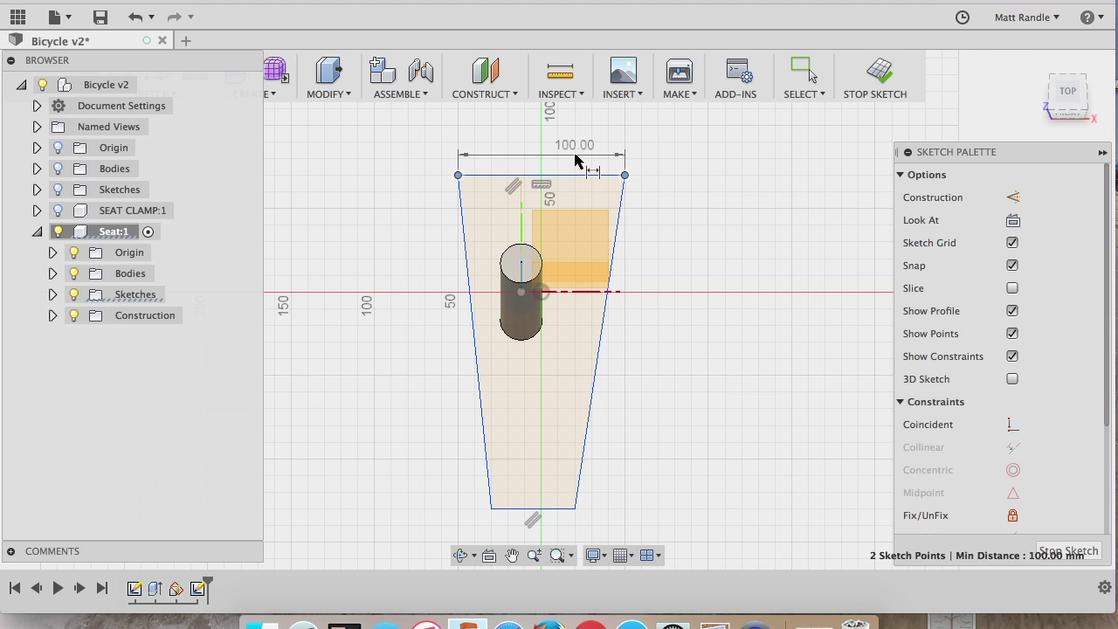
left_click(572, 154)
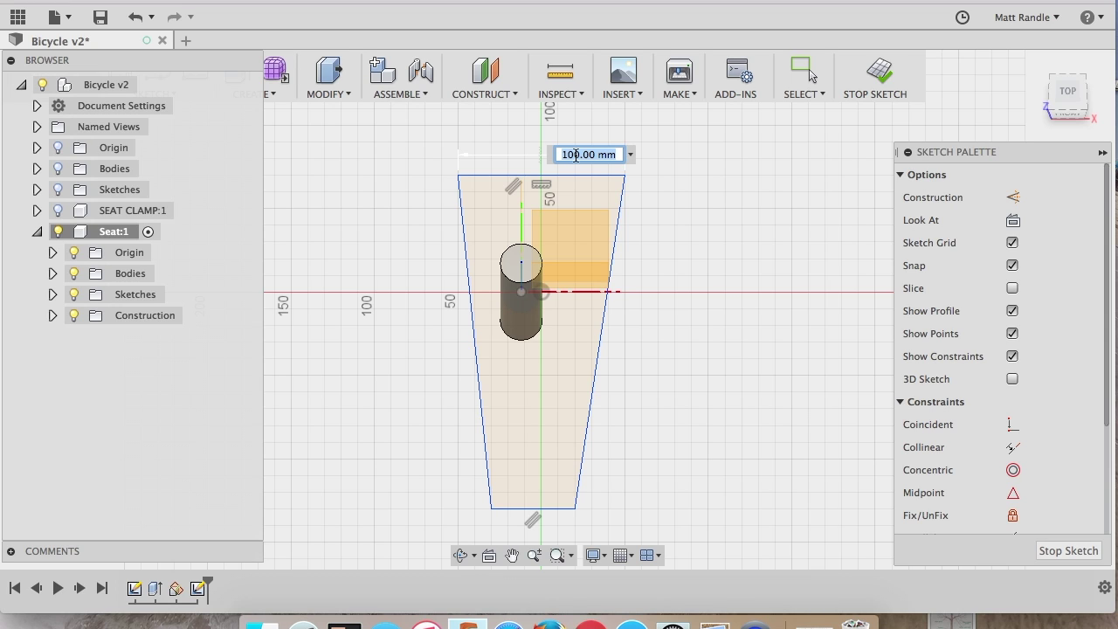
type("150")
key("Return")
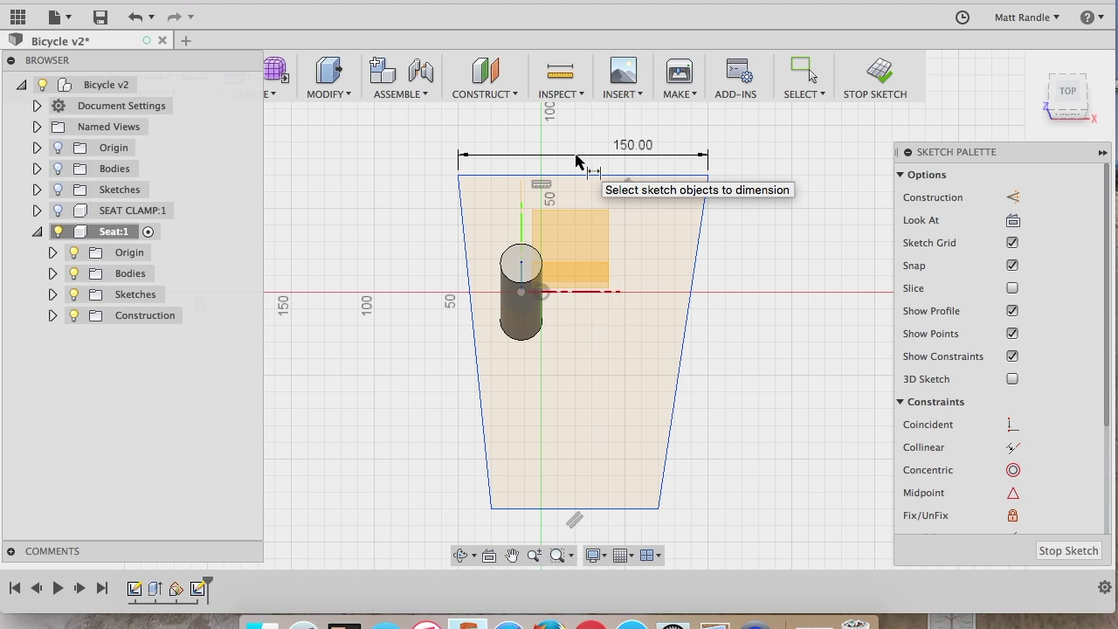
- Dimension the trapezoid's narrow edge to 100 mm
left_click(610, 509)
left_click(611, 524)
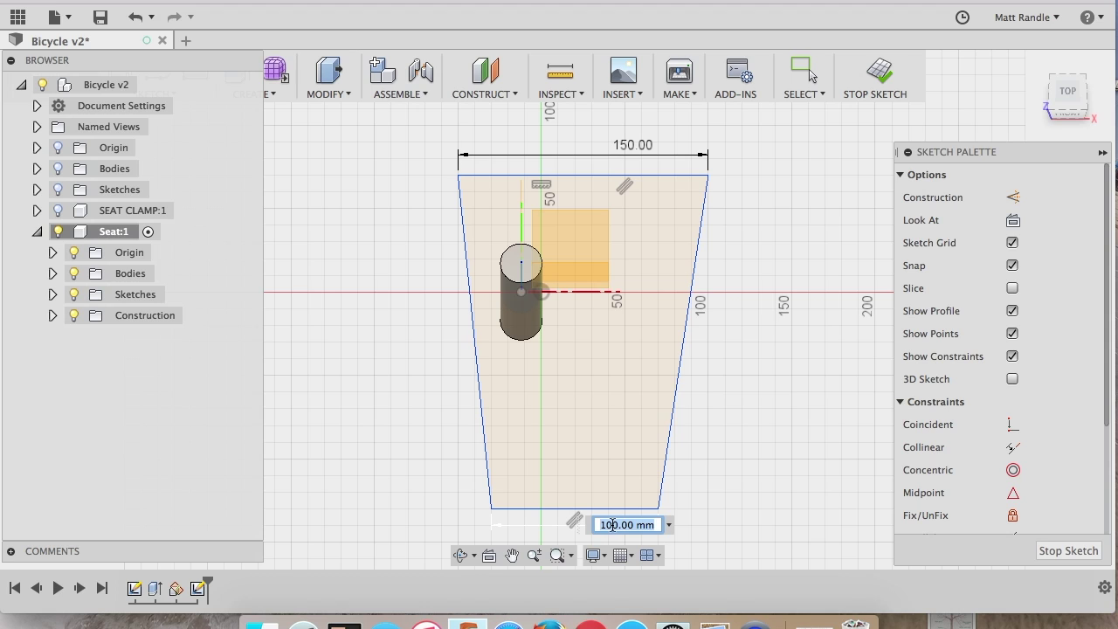
type("100")
key("Return")
- Dimension the distance between the trapezoid's parallel wide and narrow edges to 300 mm
left_click(593, 176)
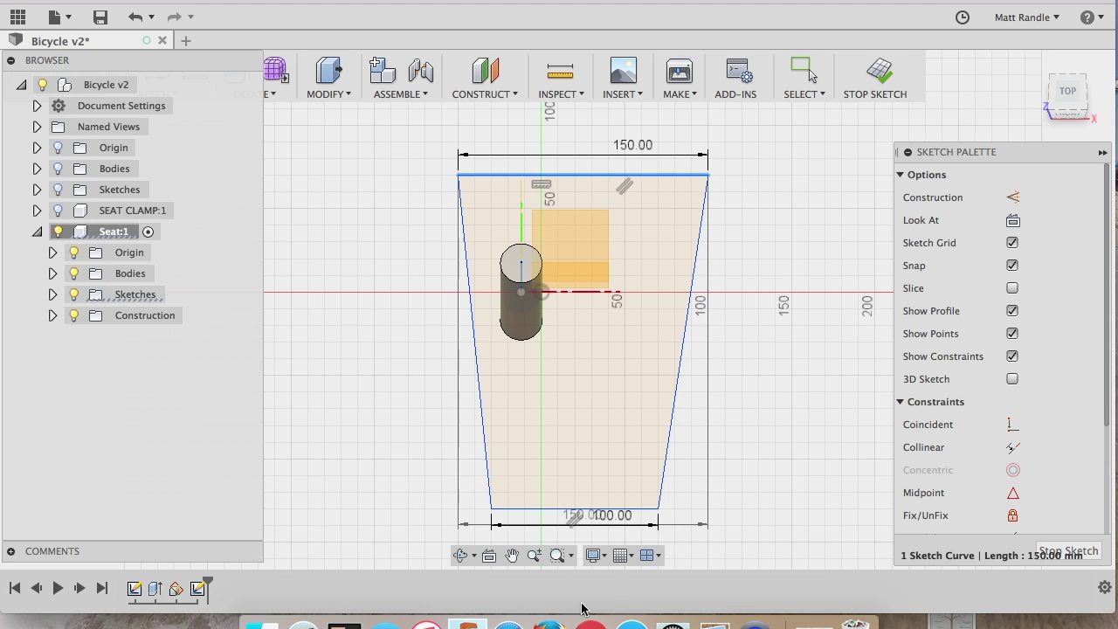
left_click(545, 511)
left_click(406, 343)
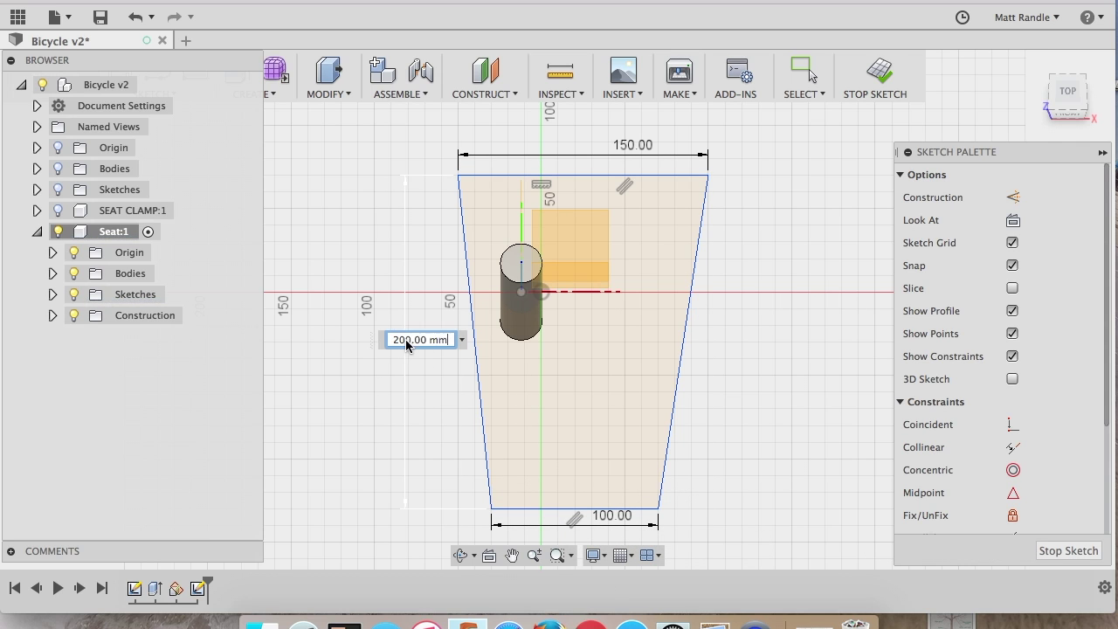
type("300")
key("Return")
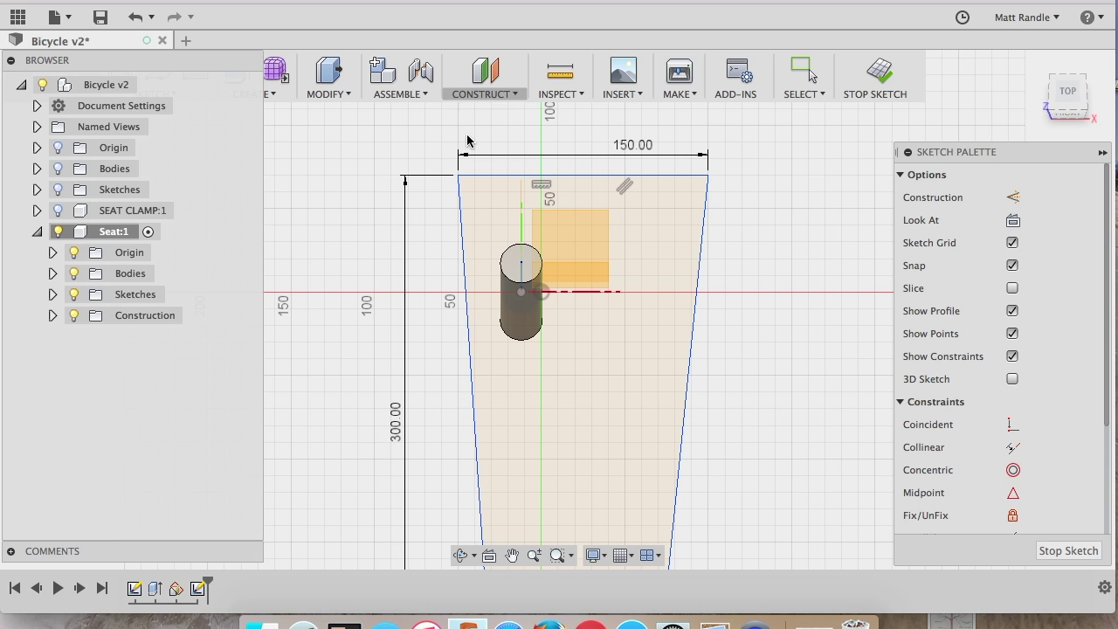
scroll(374, 261, "down", 2)
scroll(634, 204, "down", 2)
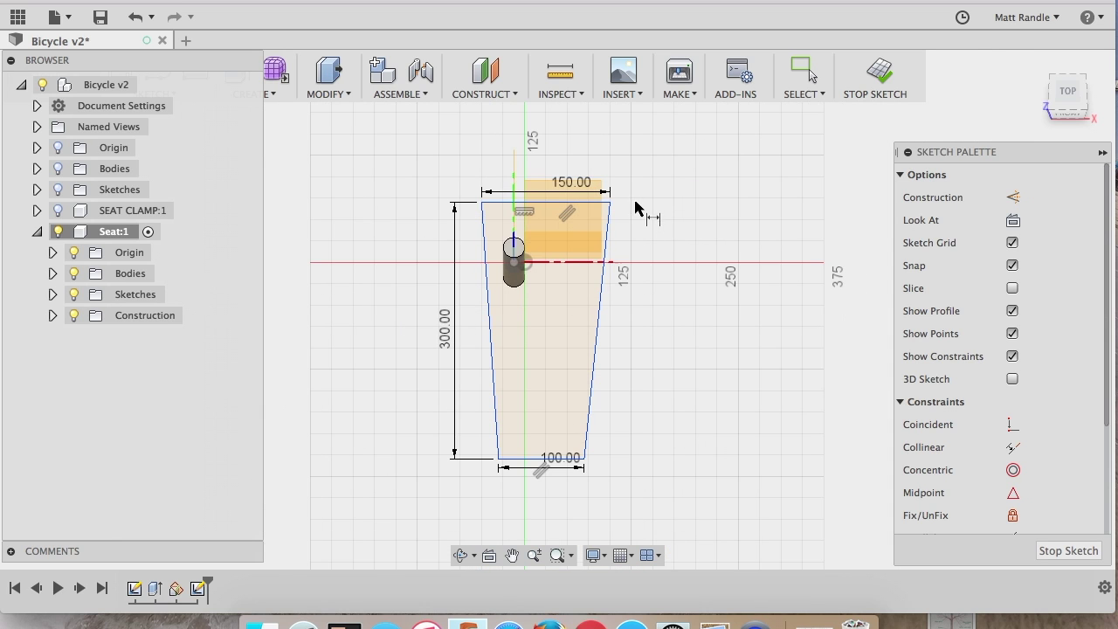
scroll(478, 340, "up", 1)
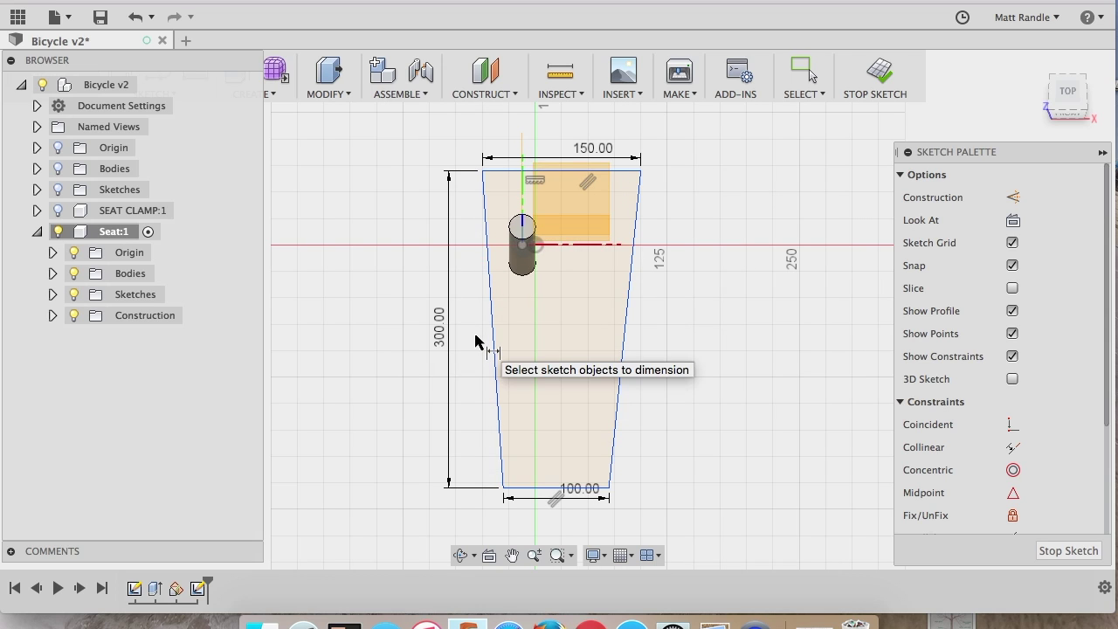
key("Escape")
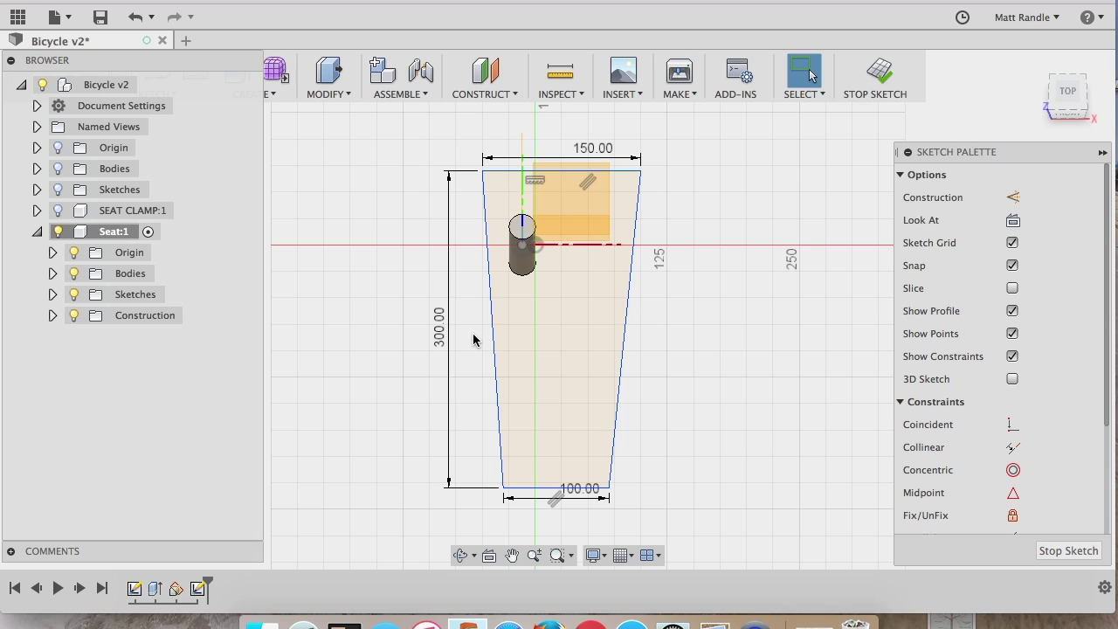
- Draw a line from the narrow edge's midpoint to the origin at the post and constrain it vertical
type("sline")
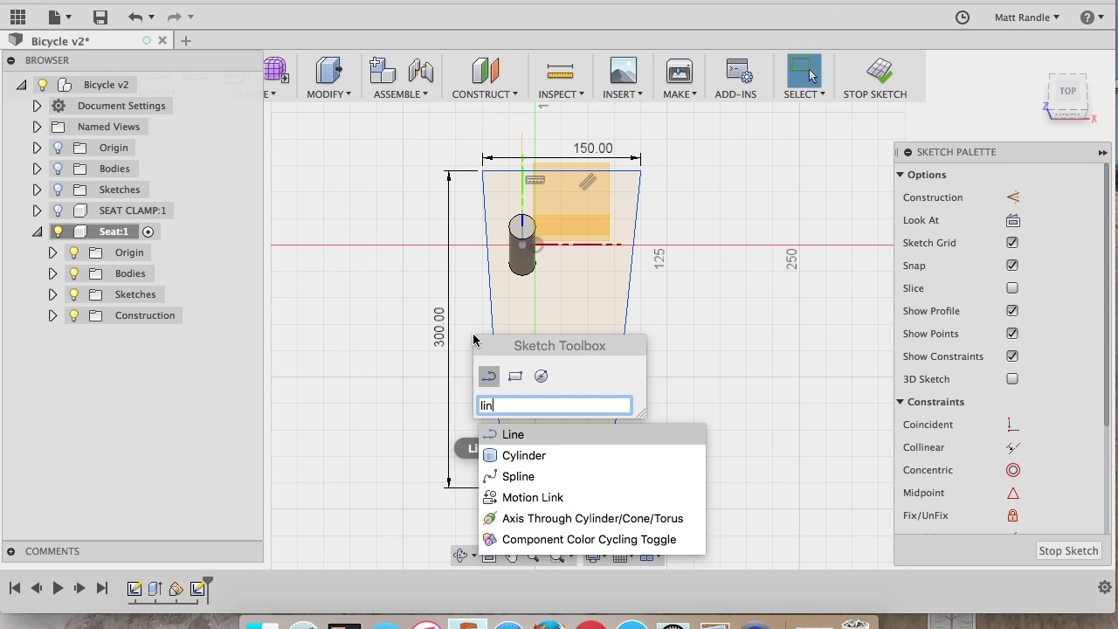
left_click(514, 434)
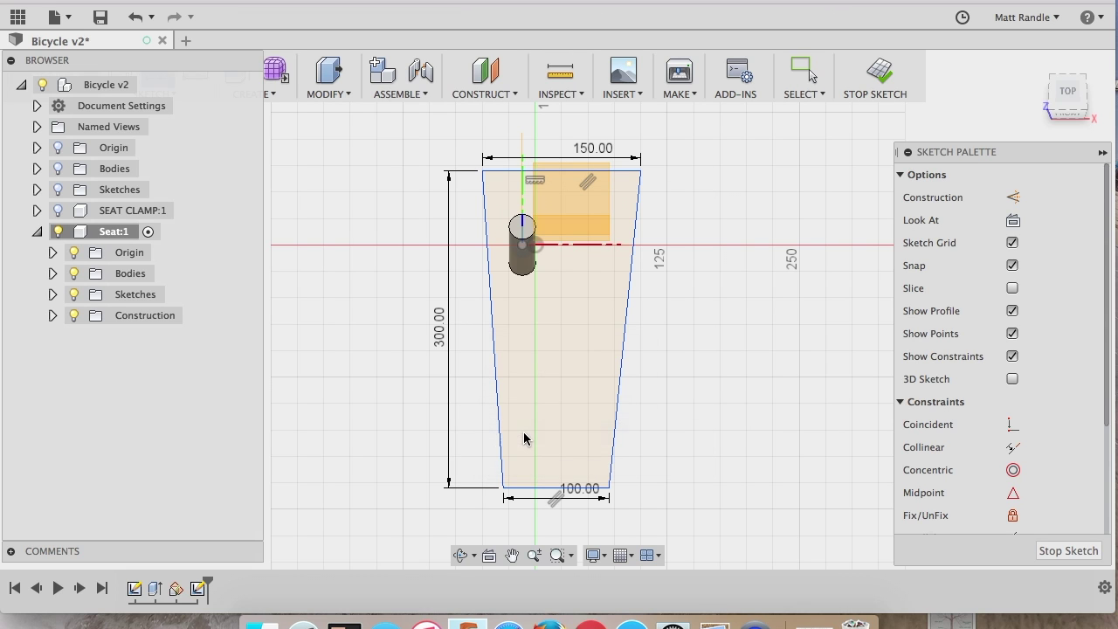
left_click(556, 488)
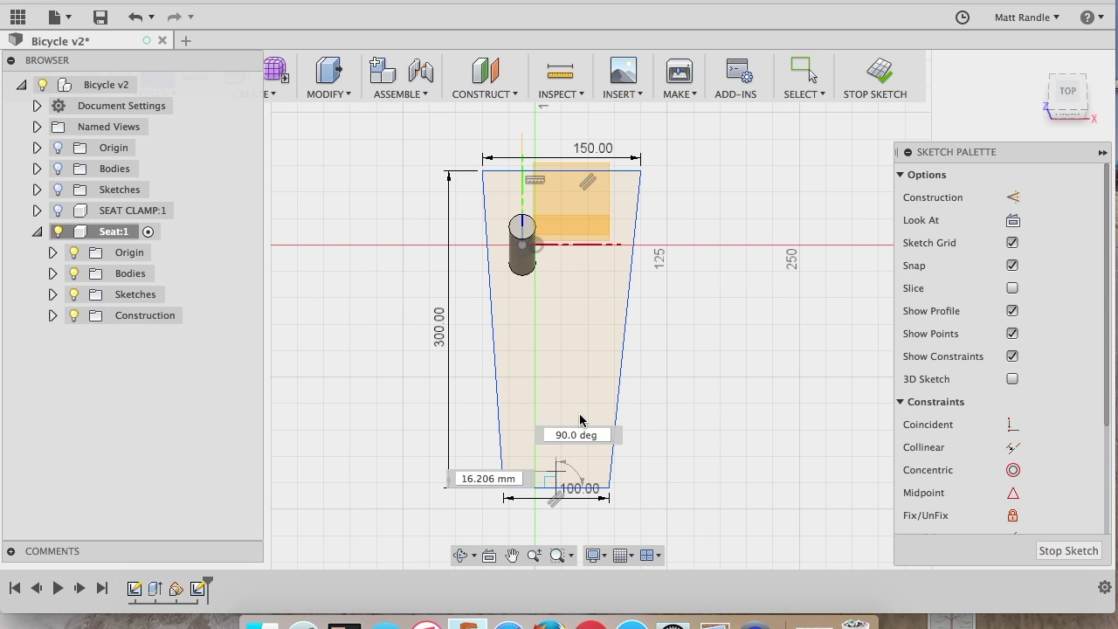
left_click(527, 250)
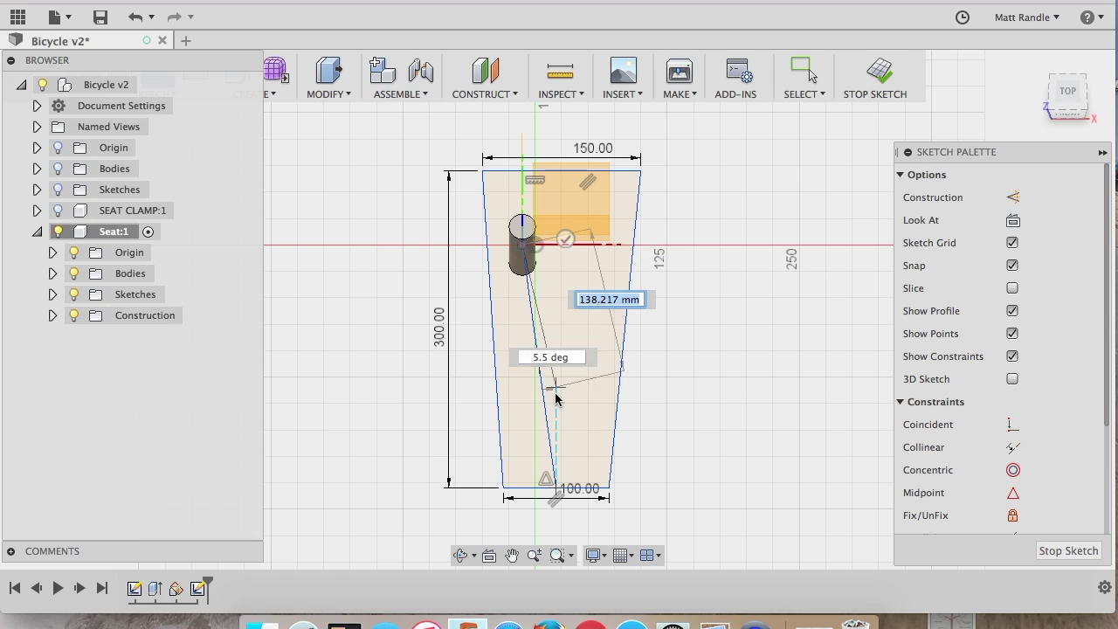
key("Escape")
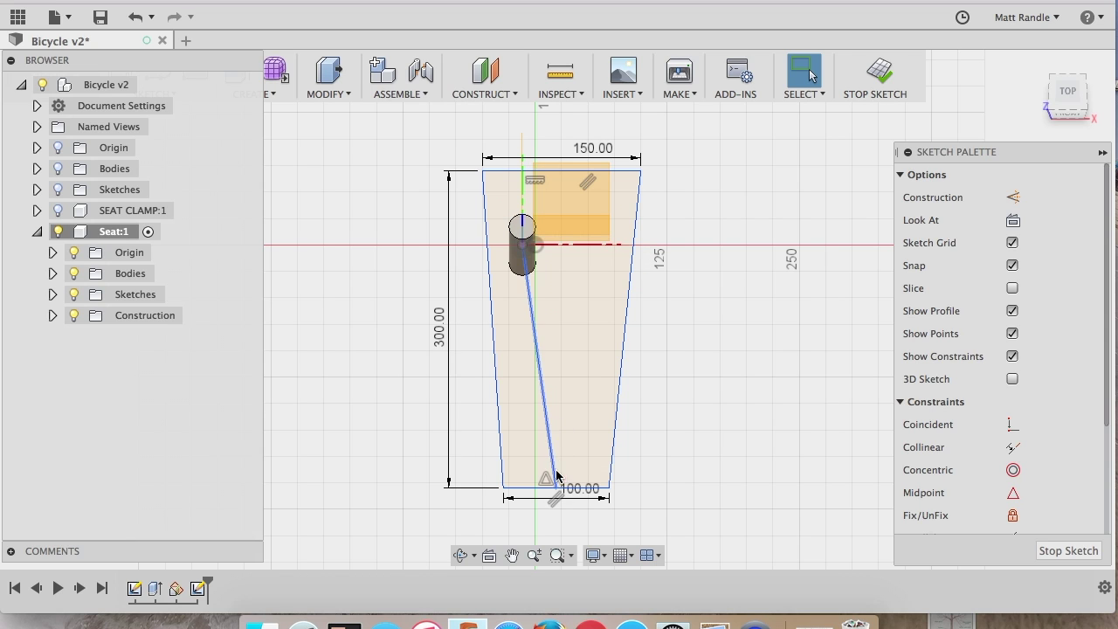
left_click(553, 455)
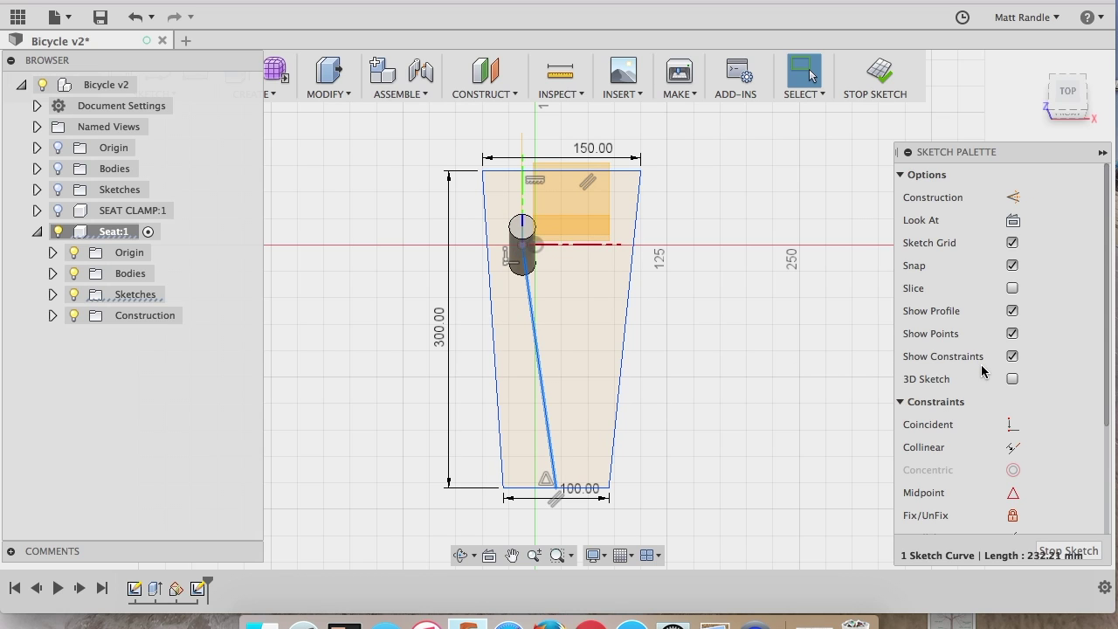
scroll(981, 373, "down", 5)
left_click(1014, 433)
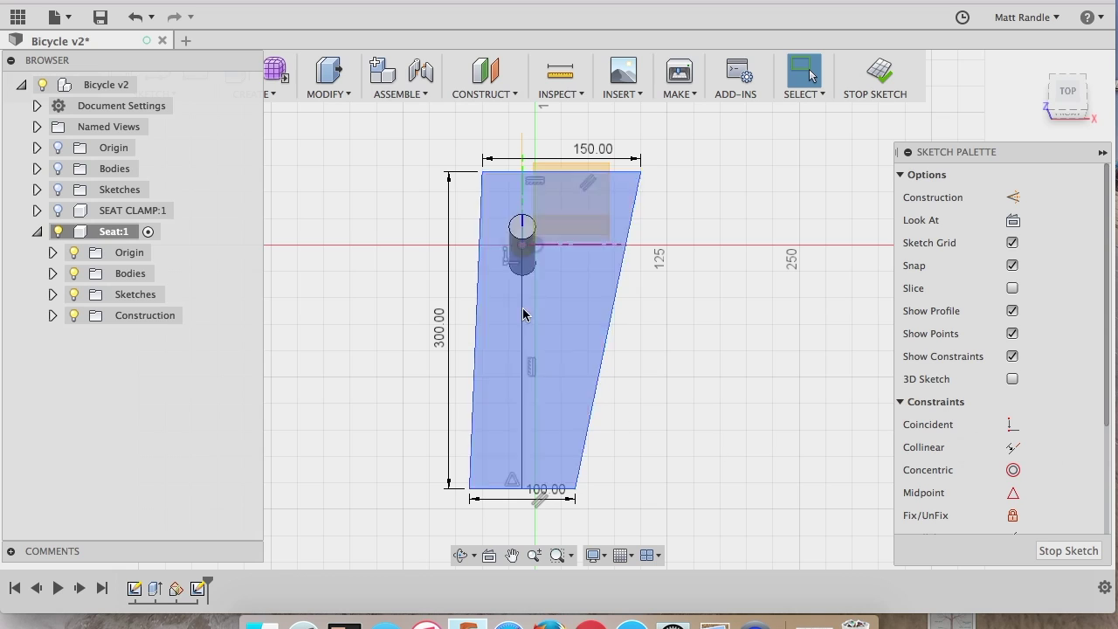
- Draw a line from the origin to the wide edge's midpoint and constrain it vertical, centring the outline on the post
mouse_move(484, 174)
left_mouse_down()
mouse_move(404, 181)
mouse_move(513, 182)
mouse_move(480, 185)
left_mouse_up()
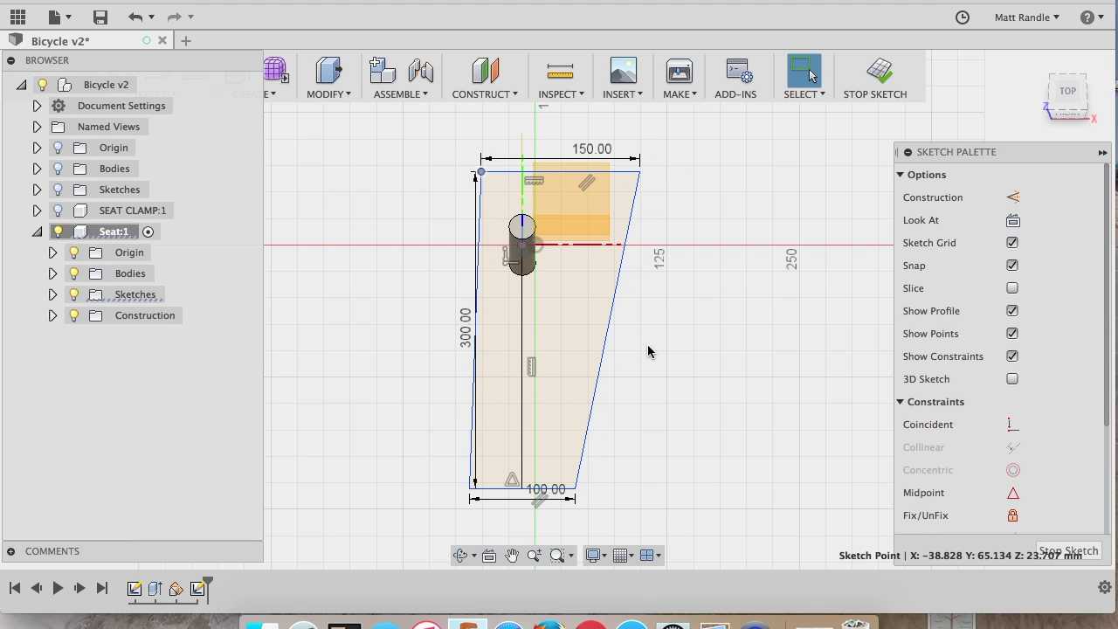
key("s")
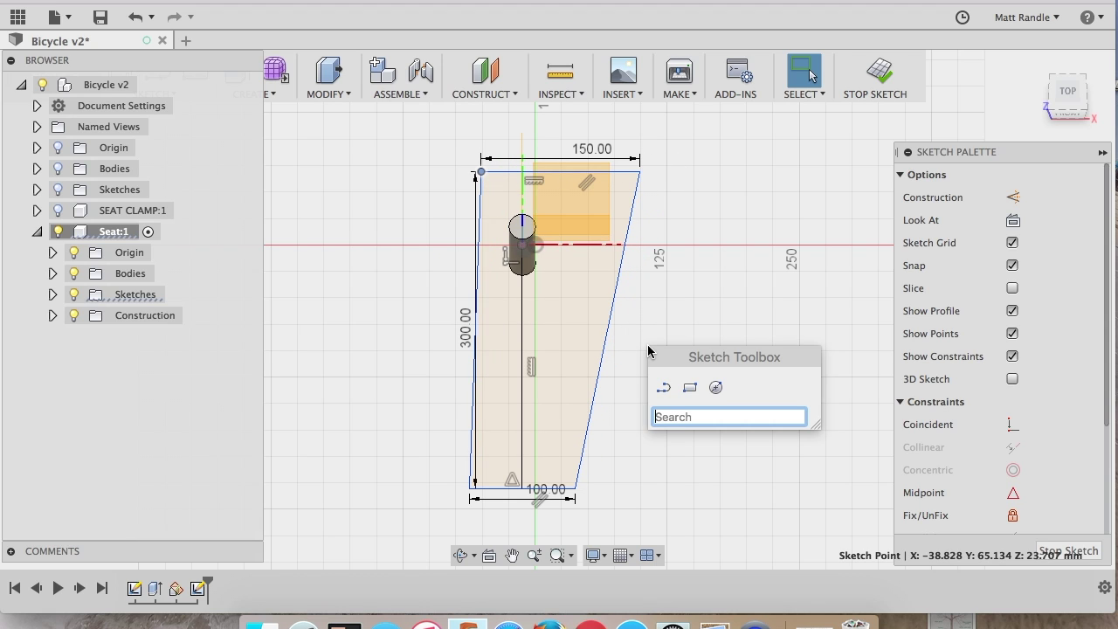
left_click(664, 389)
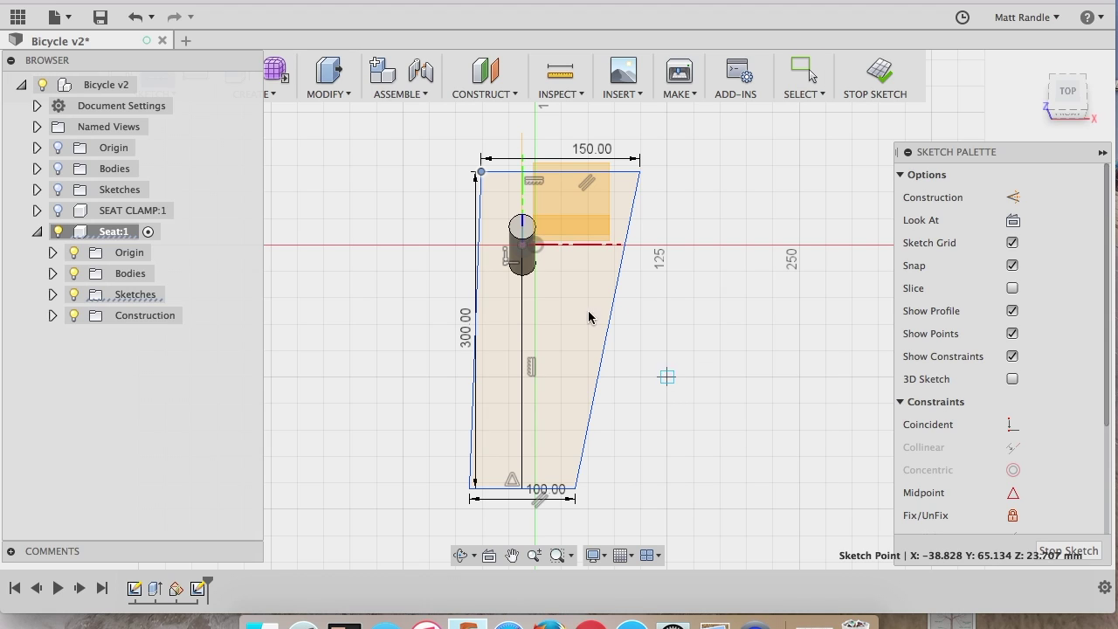
left_click(523, 247)
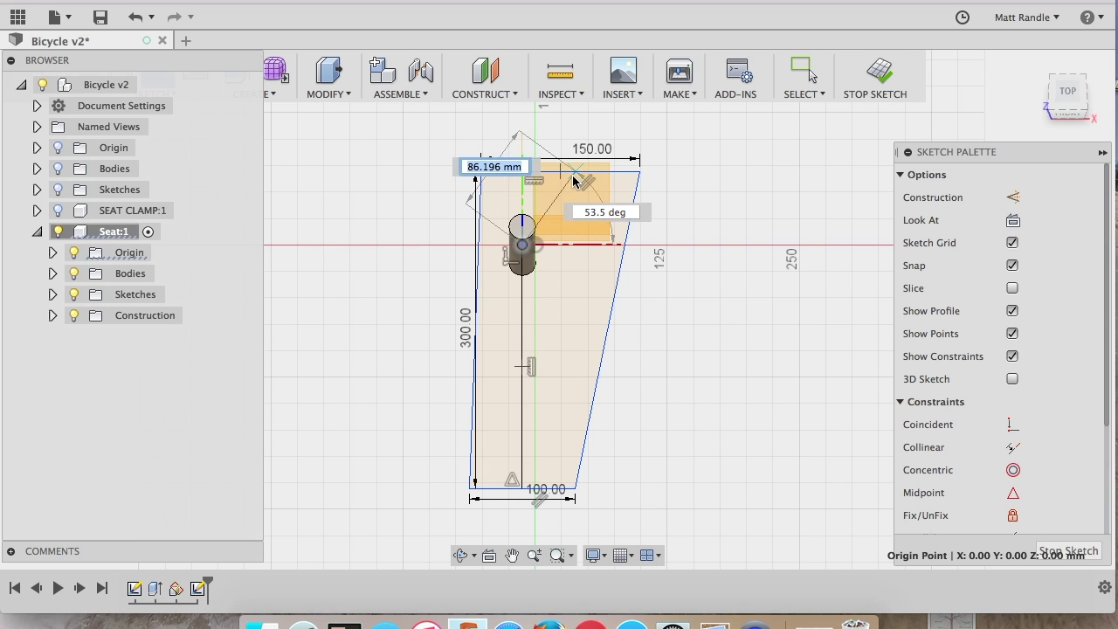
left_click(563, 173)
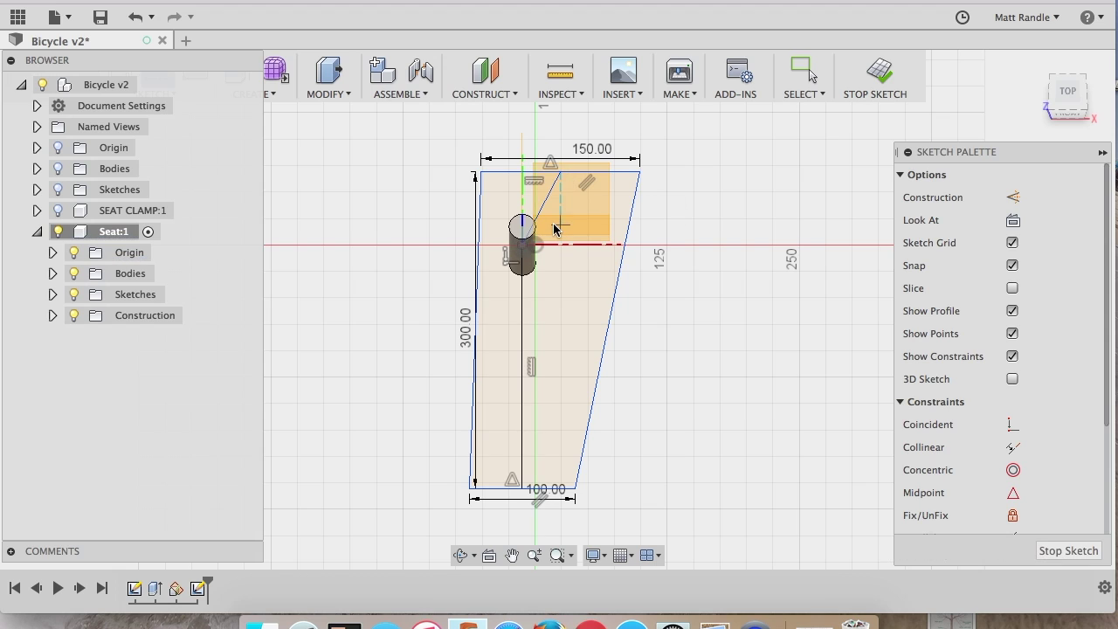
key("Escape")
left_click(543, 198)
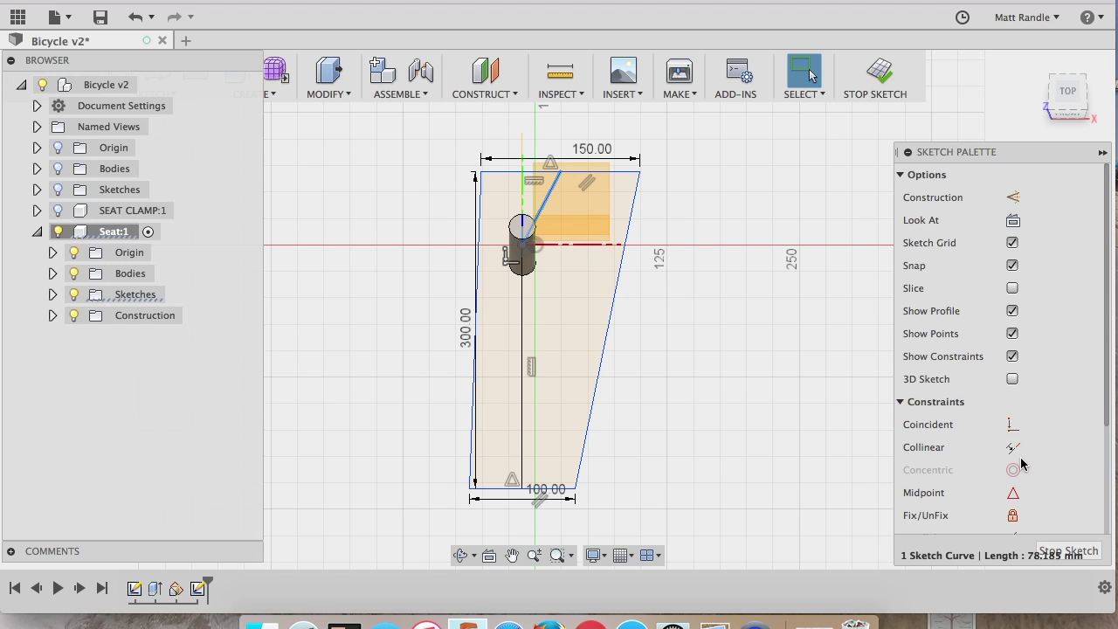
scroll(987, 445, "down", 5)
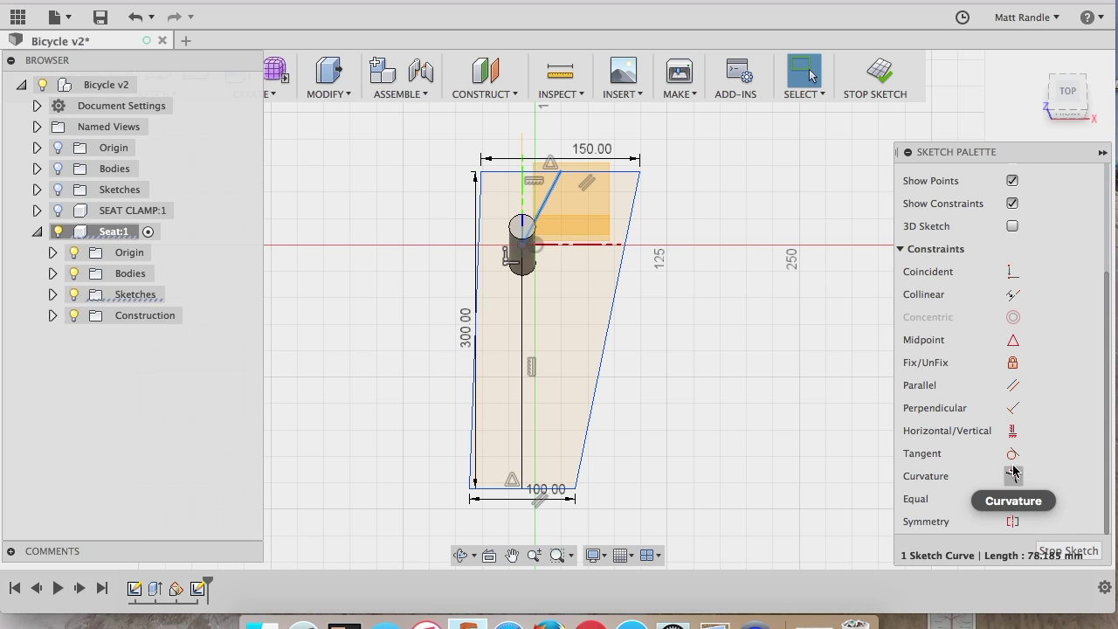
left_click(1015, 430)
scroll(1013, 427, "up", 5)
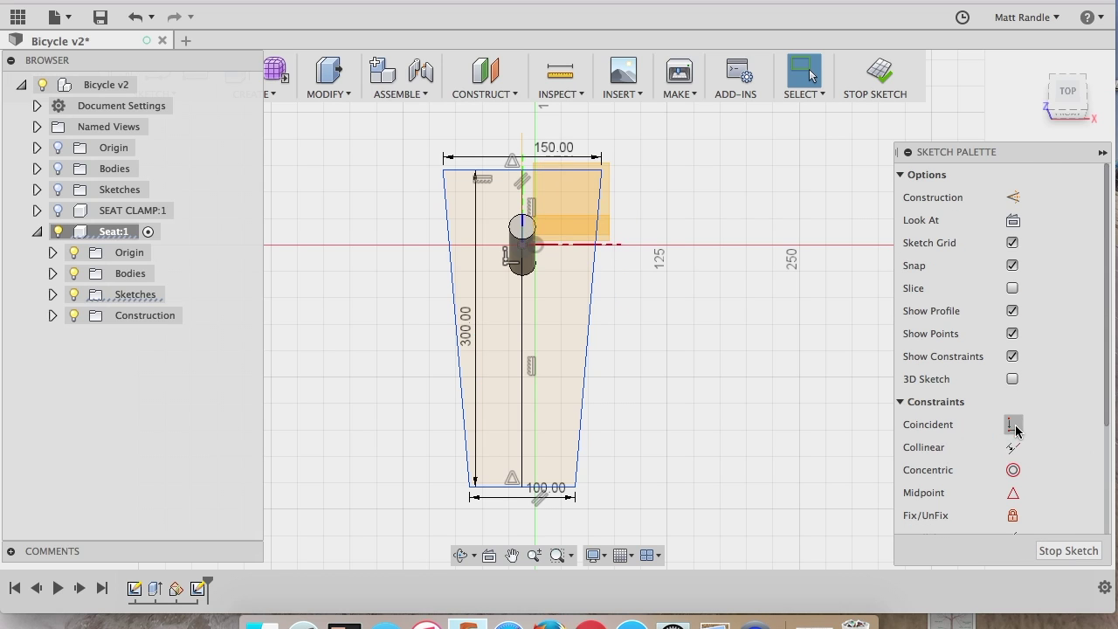
- Convert both vertical centre lines of the seat outline to construction lines
left_click(478, 229)
left_click(523, 199)
left_click(521, 362)
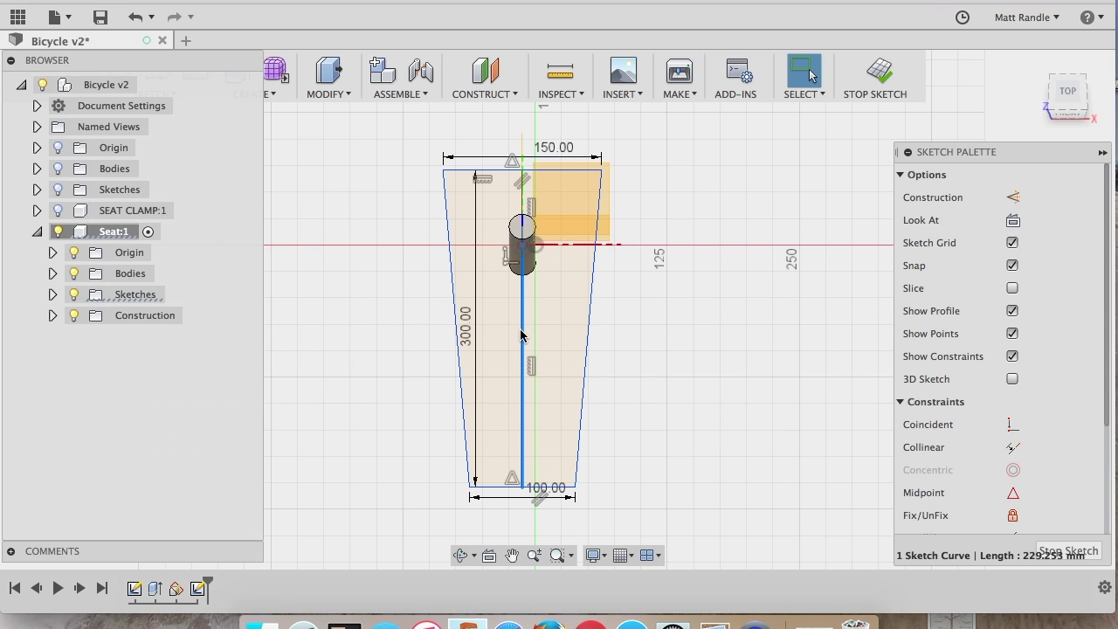
left_click(521, 198, "shift")
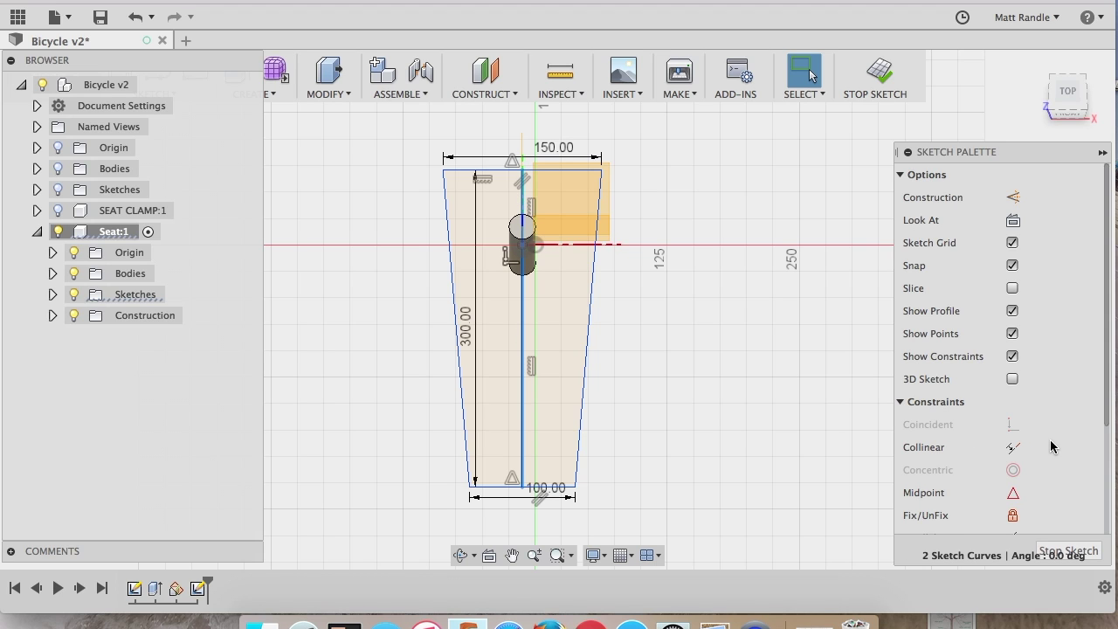
scroll(1033, 444, "down", 3)
scroll(996, 428, "up", 3)
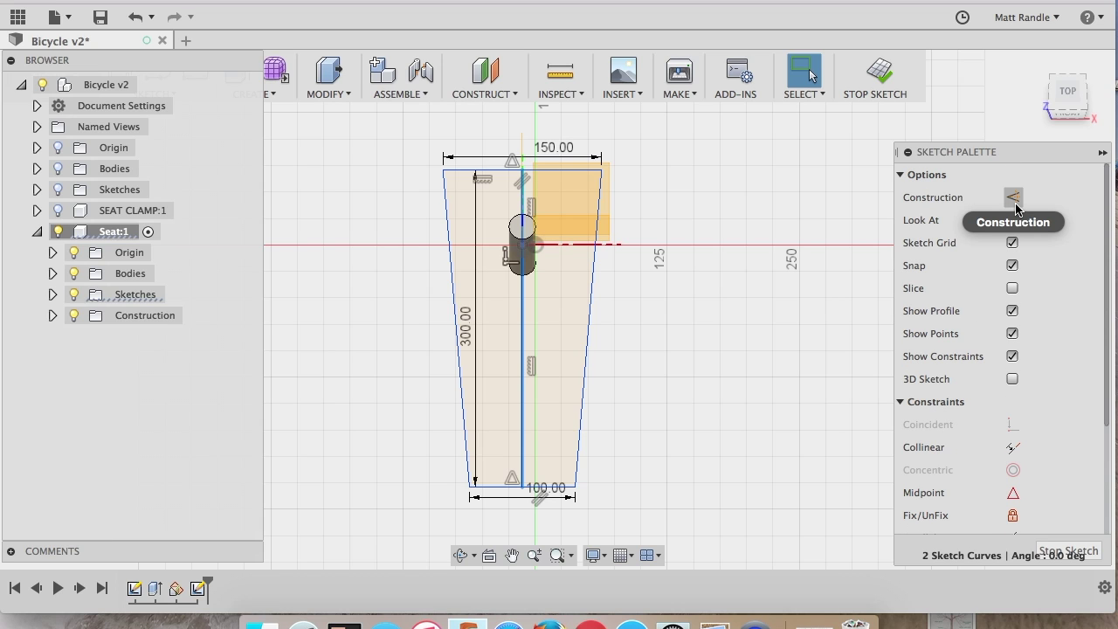
left_click(1013, 199)
left_click(557, 340)
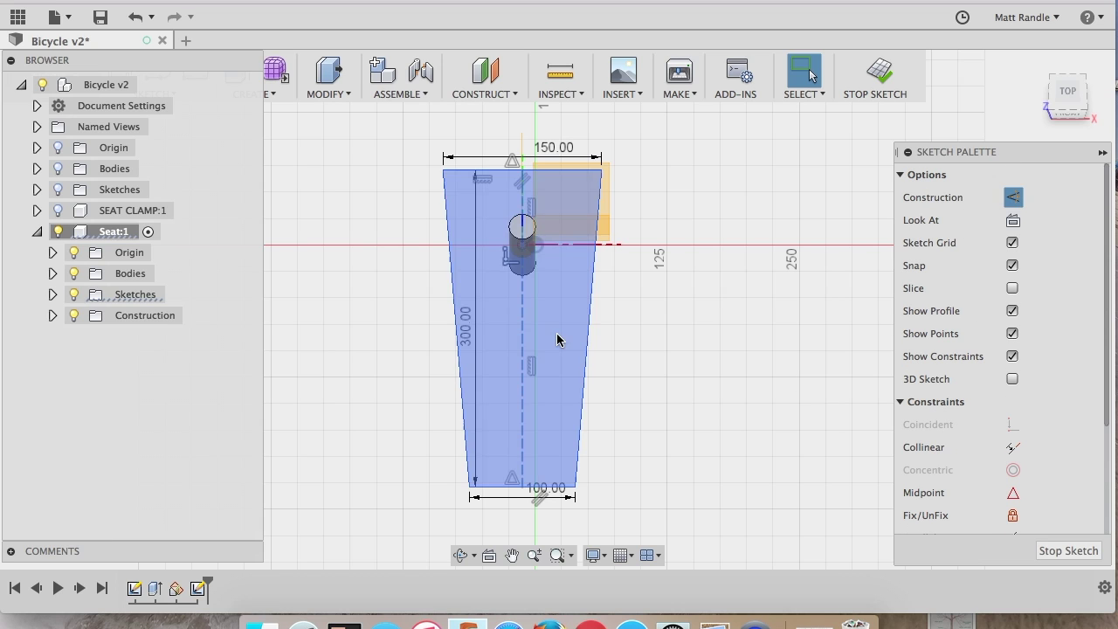
left_click(415, 297)
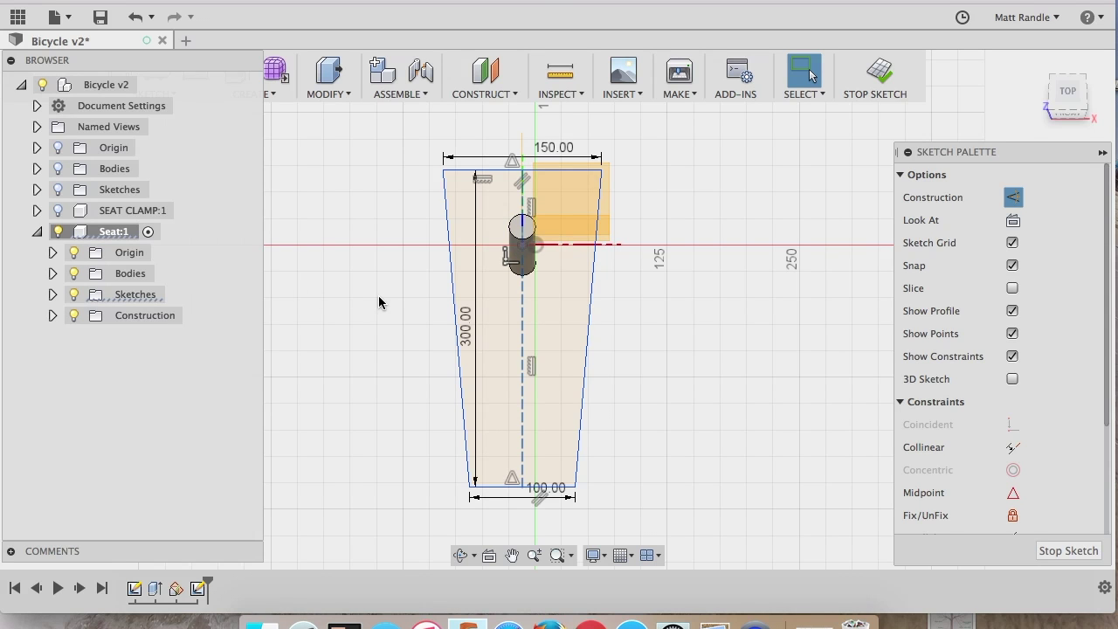
- Dimension the distance from the origin at the post to the outline's narrow edge as 200 mm
left_click(524, 249)
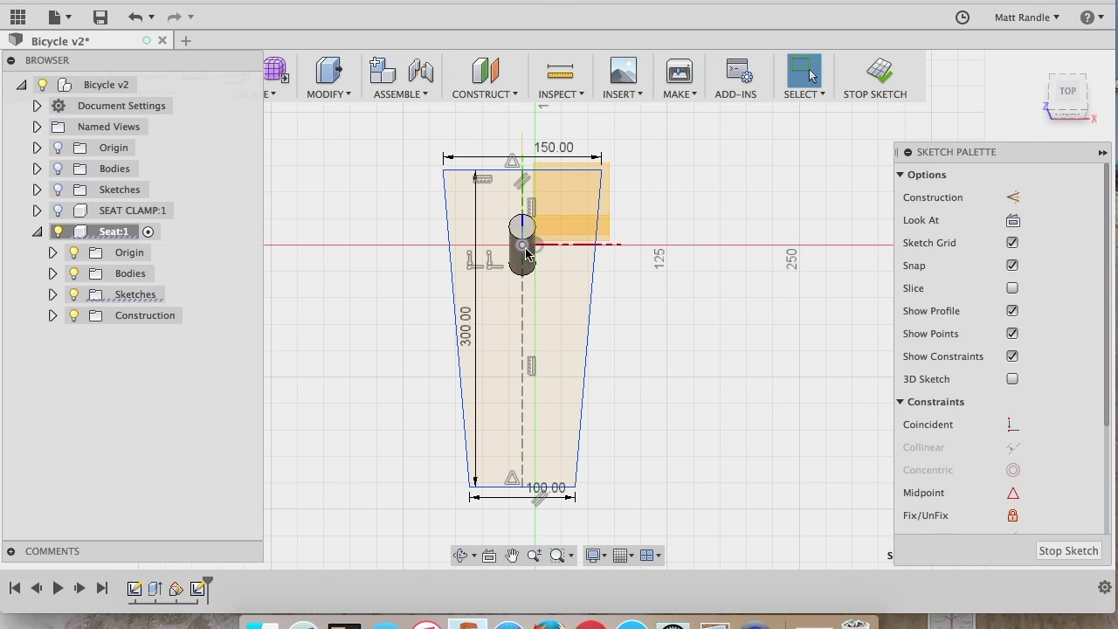
left_click(492, 486)
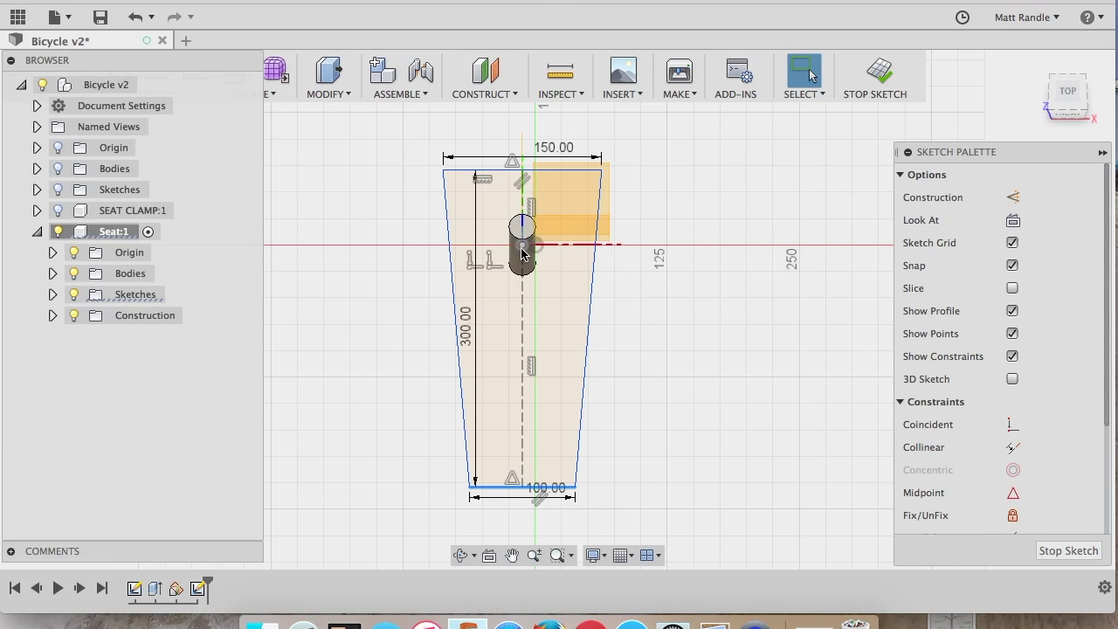
key("d")
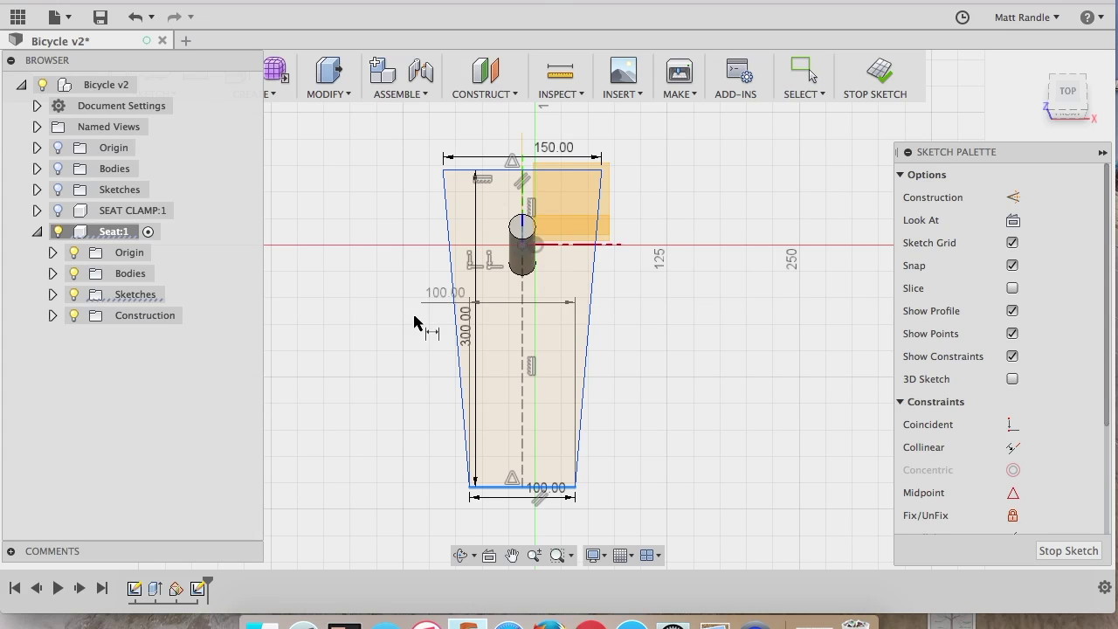
left_click(519, 246)
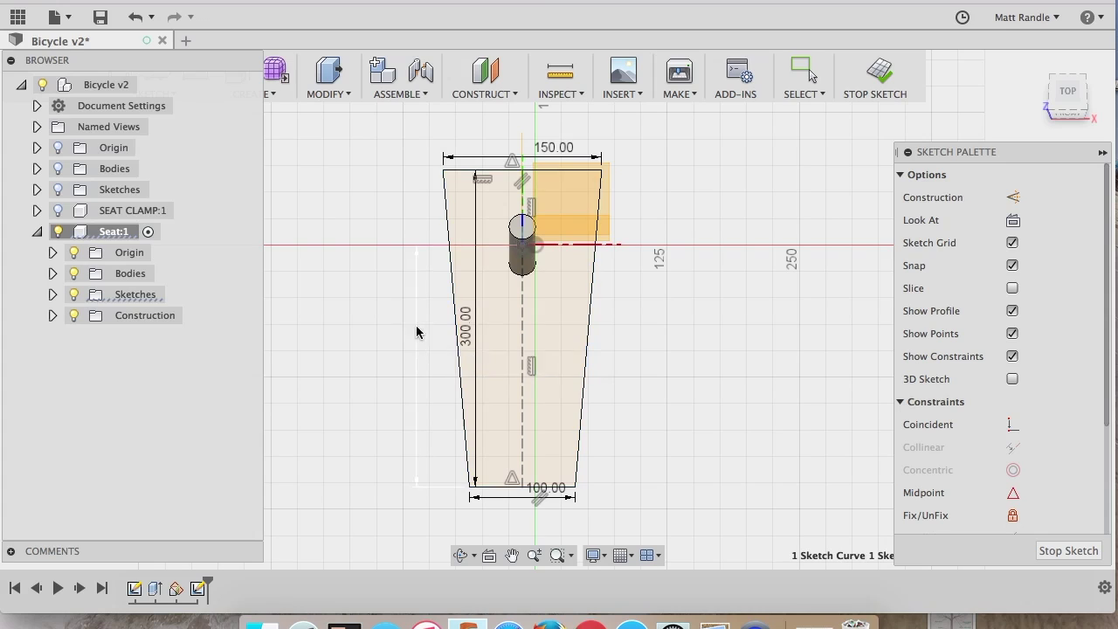
left_click(417, 331)
type("200")
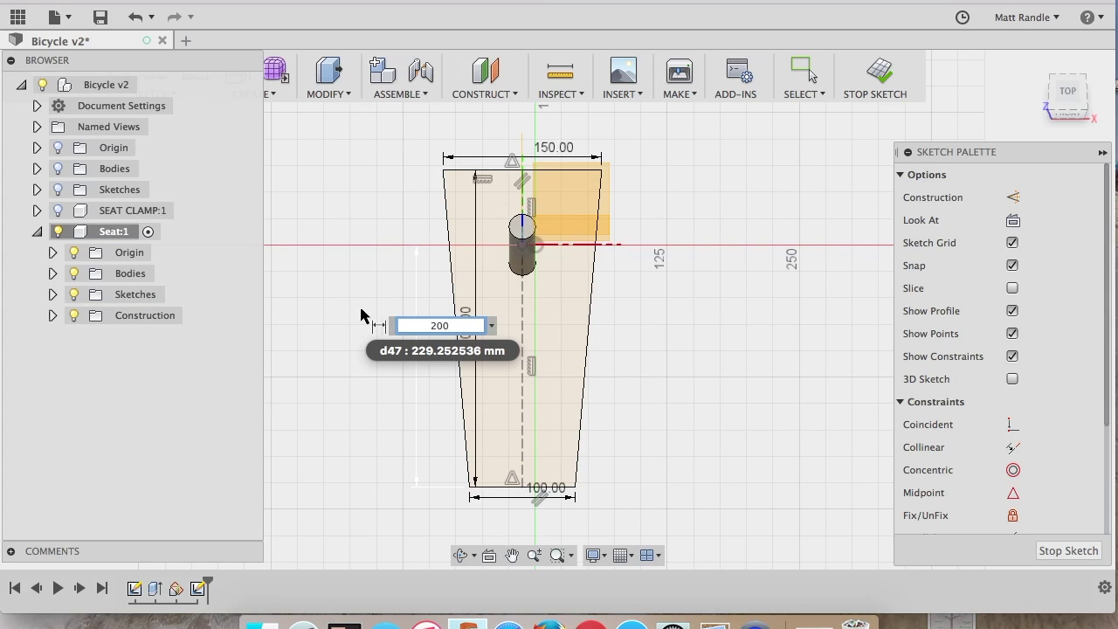
key("Return")
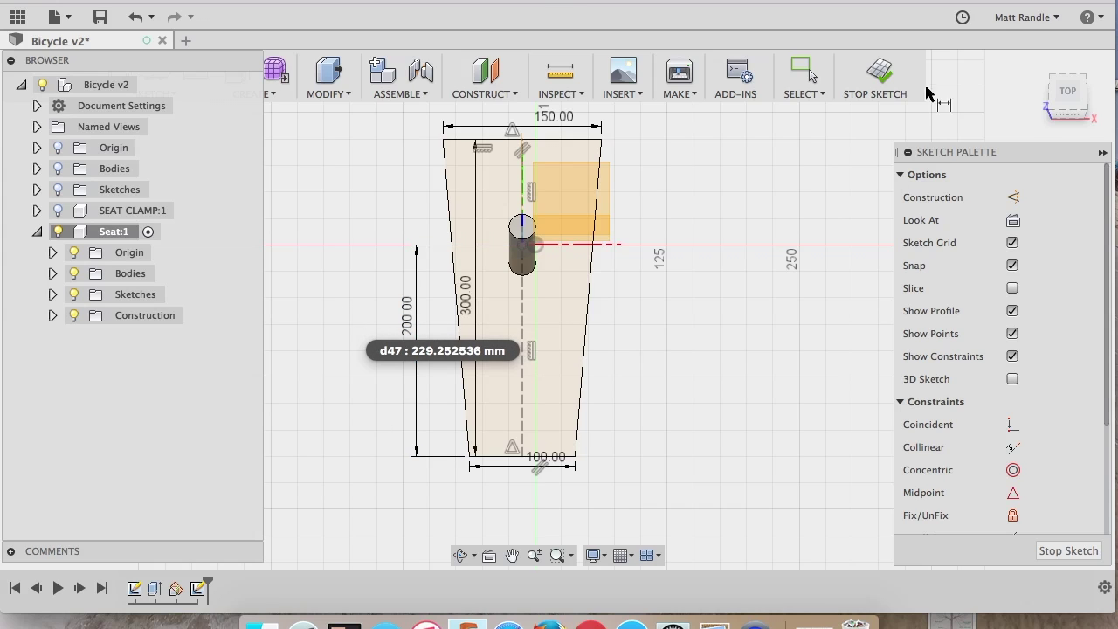
- Finish the seat outline sketch and inspect the angled outline and post from the side
left_click(877, 70)
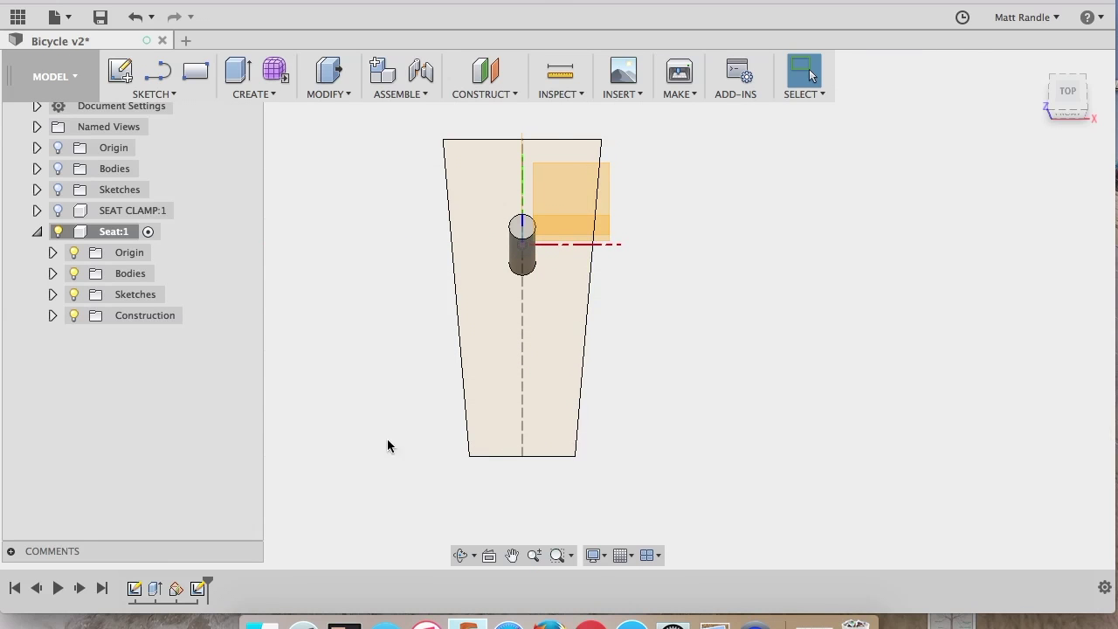
middle_click_drag(379, 409, 547, 261, "shift")
middle_click_drag(672, 392, 570, 264, "shift")
middle_click_drag(461, 237, 597, 192, "shift")
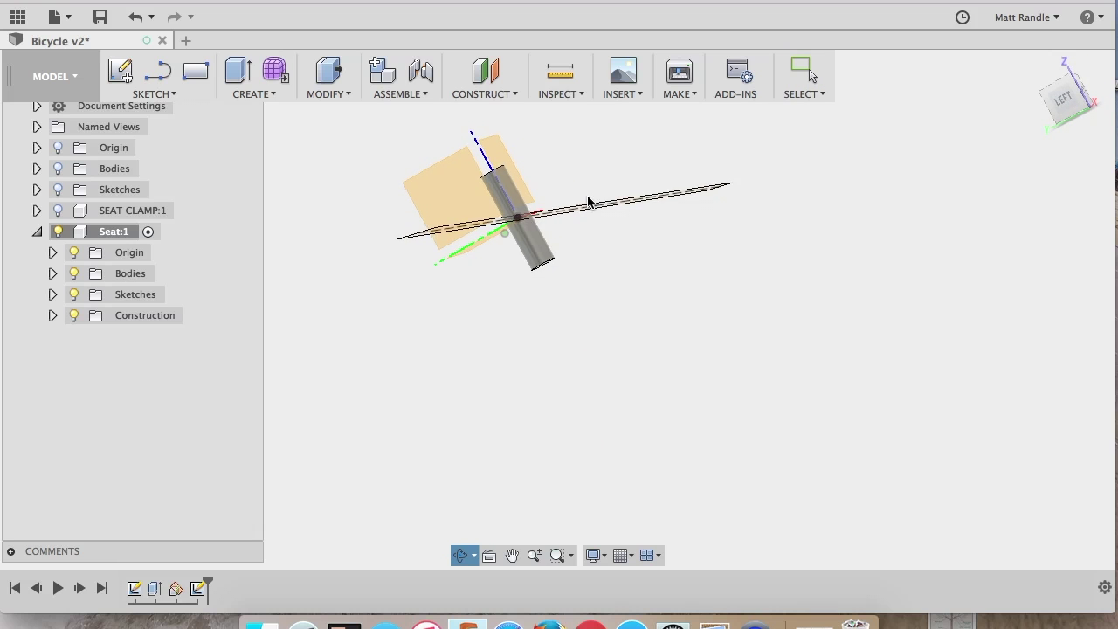
key("Escape")
scroll(481, 217, "up", 5)
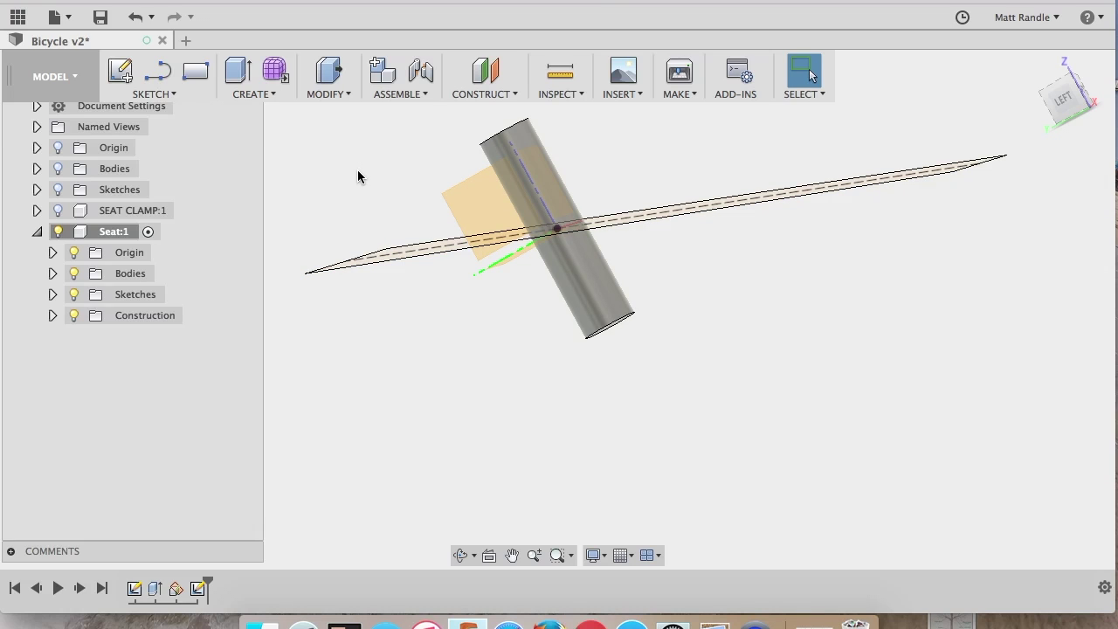
- Extrude the seat outline 75 mm upward from its angled construction plane
key("s")
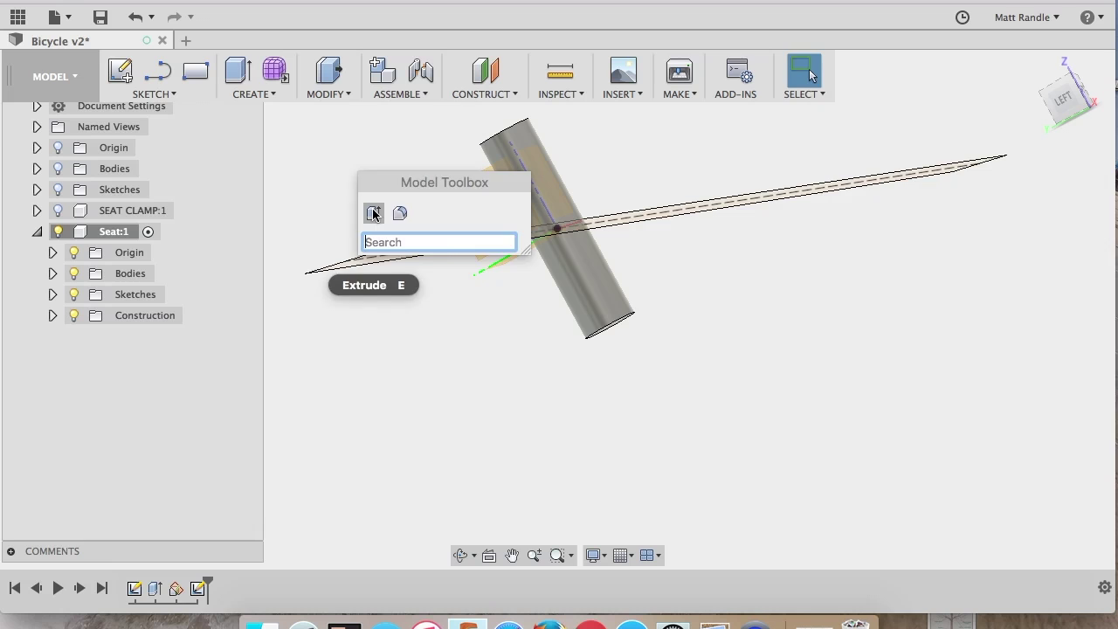
left_click(372, 211)
left_click(402, 255)
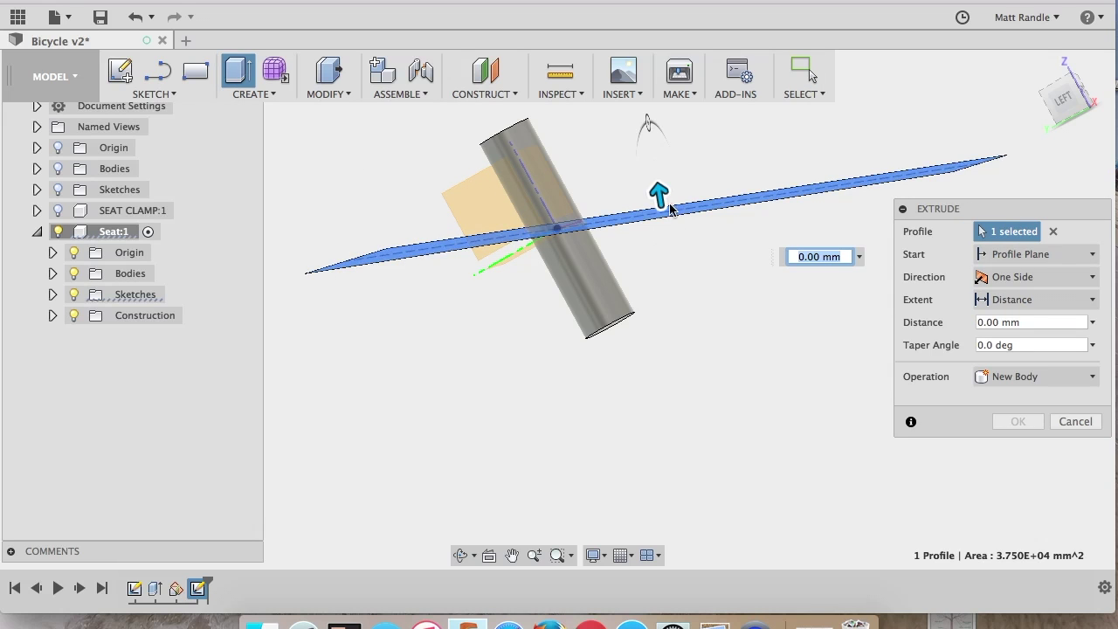
left_click_drag(660, 199, 666, 107)
scroll(557, 424, "down", 5)
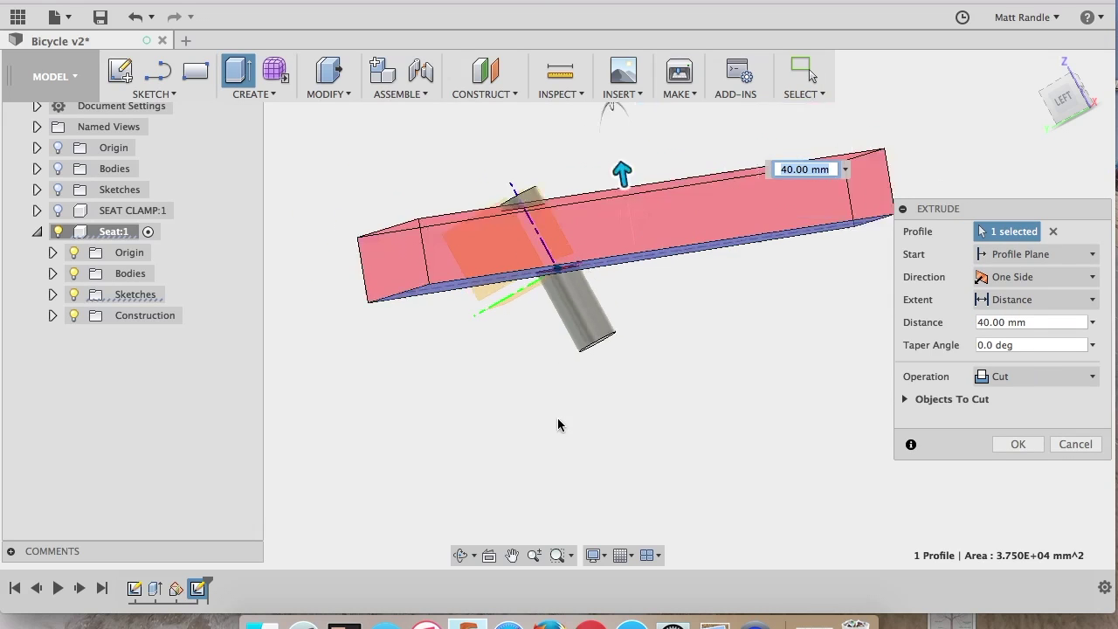
left_click_drag(604, 215, 612, 149)
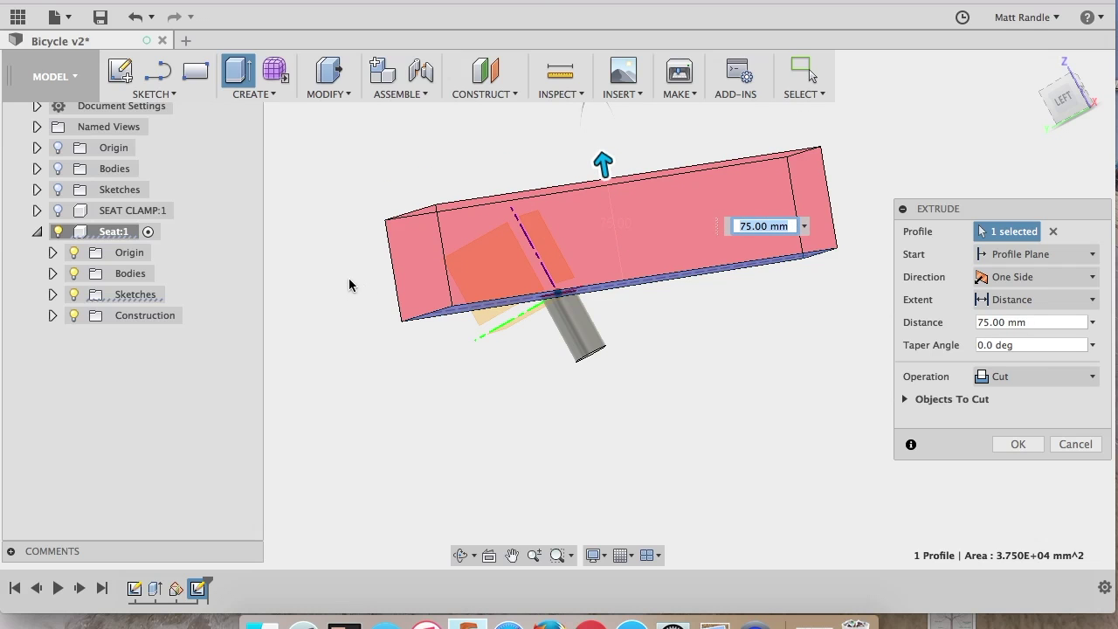
middle_click_drag(338, 278, 371, 306, "shift")
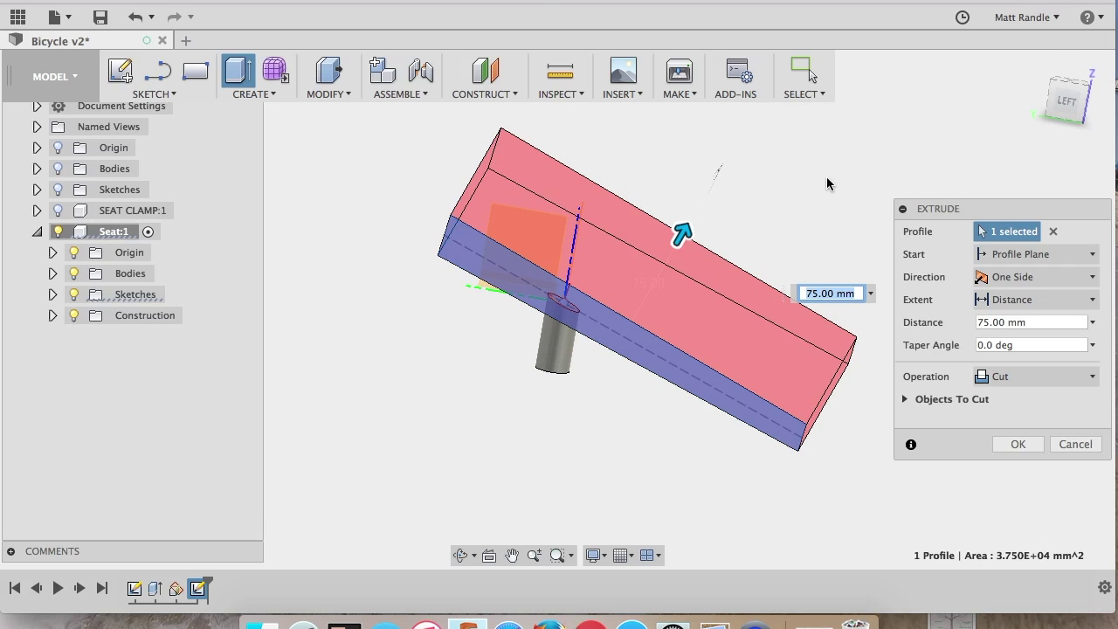
key("Return")
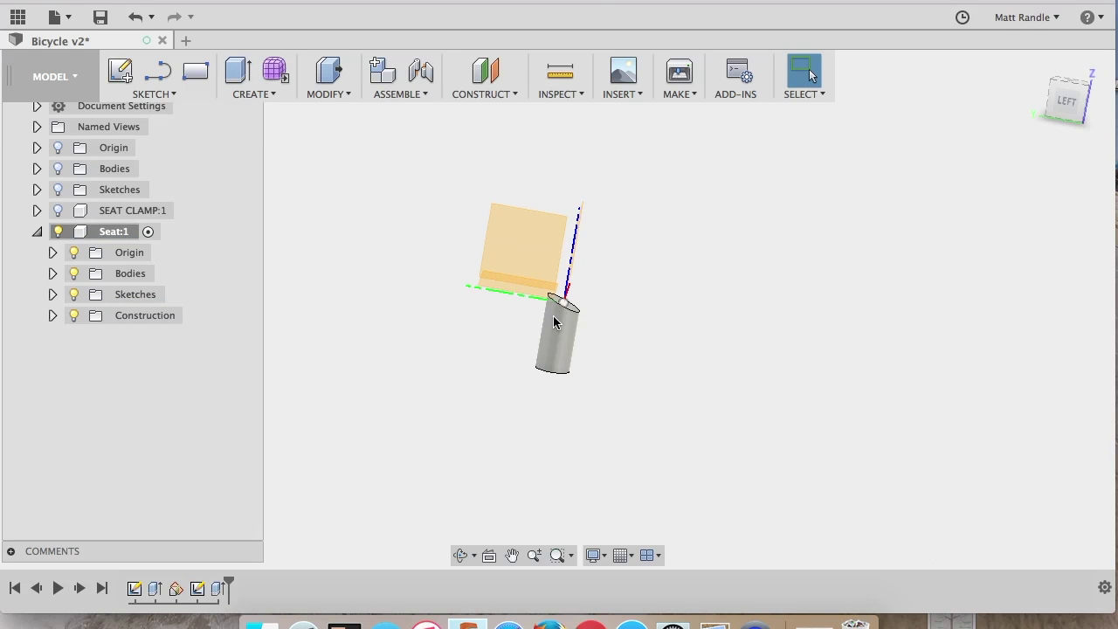
- Edit the seat extrusion and set its operation to Join
double_click(219, 590)
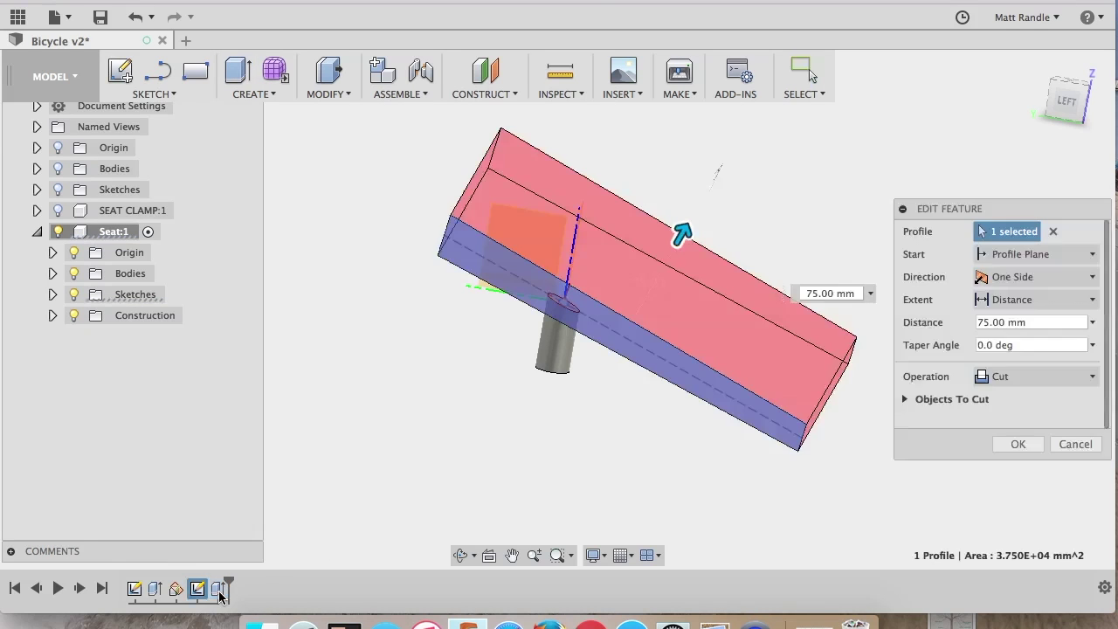
left_click(1027, 383)
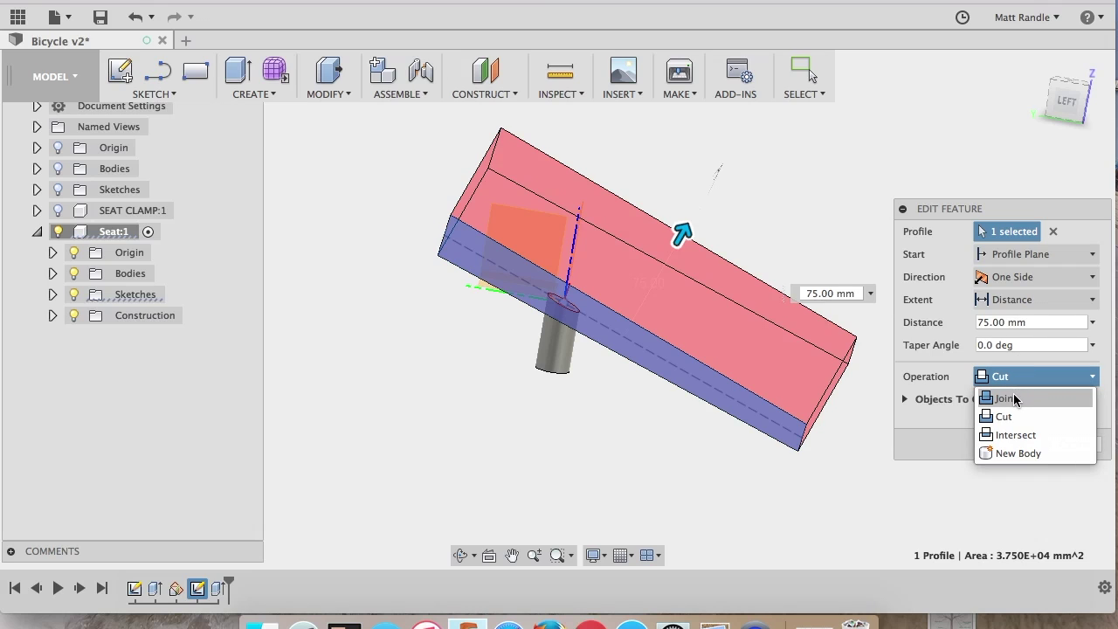
left_click(1012, 399)
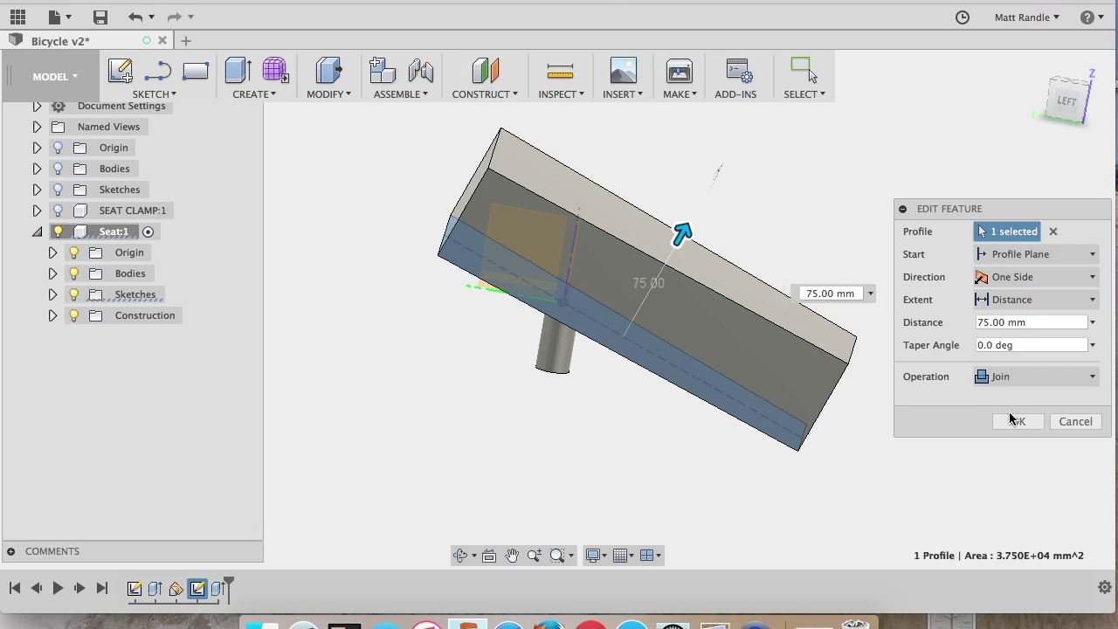
left_click(1013, 422)
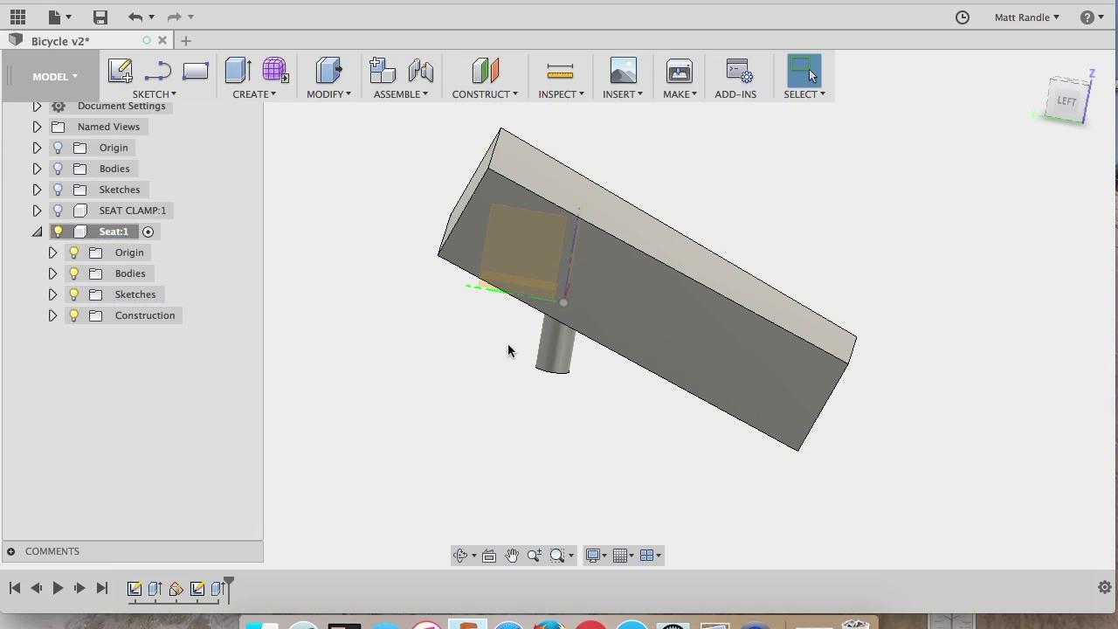
- Hide the Seat component's origin and show the bicycle's top-level bodies and the SEAT CLAMP component
scroll(433, 367, "down", 2)
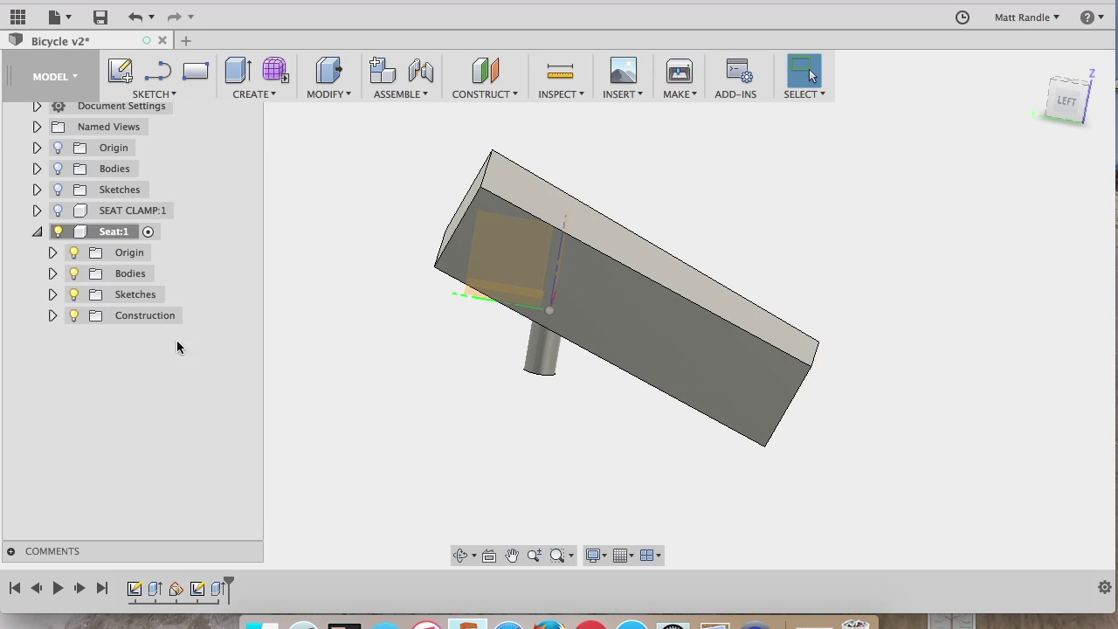
left_click(74, 253)
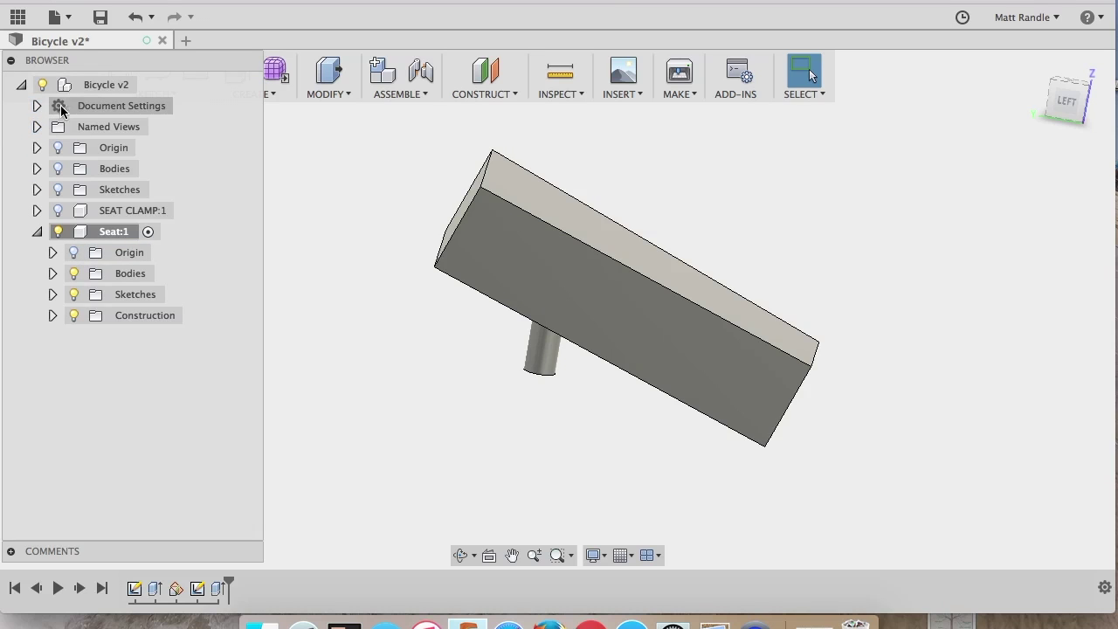
left_click(58, 169)
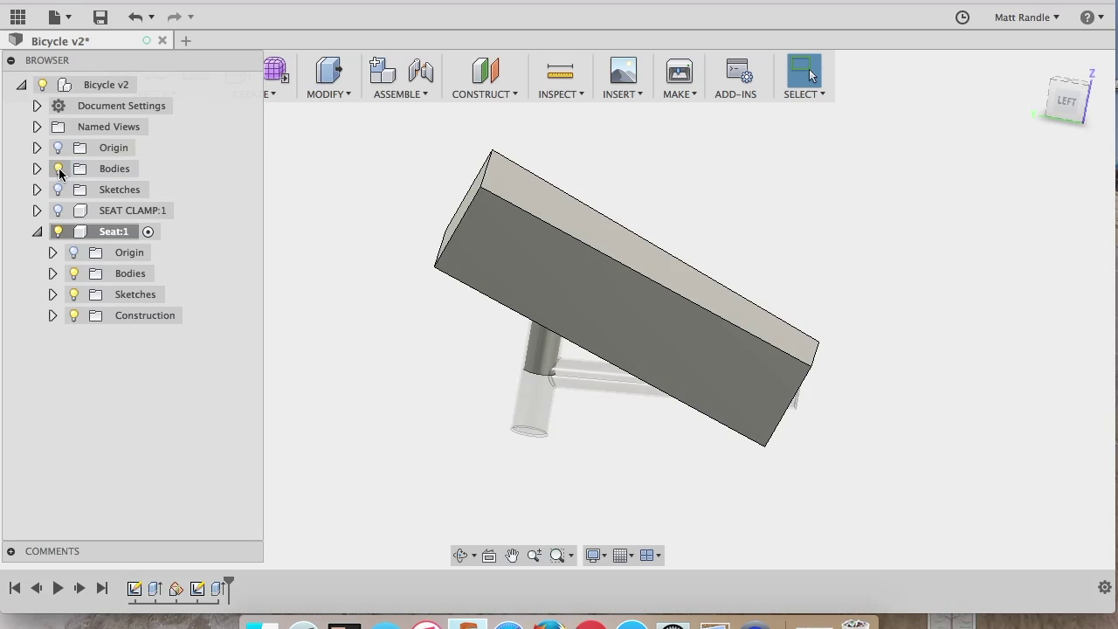
left_click(59, 211)
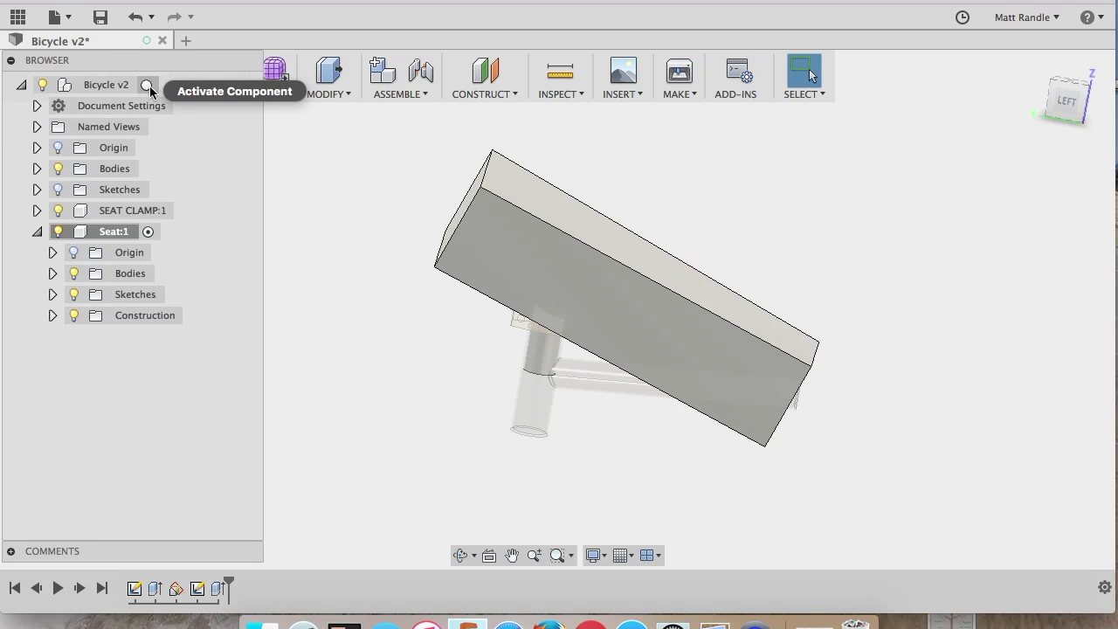
- Activate the top-level Bicycle component to inspect the seat on the frame, and reactivate the Seat component
left_click(149, 85)
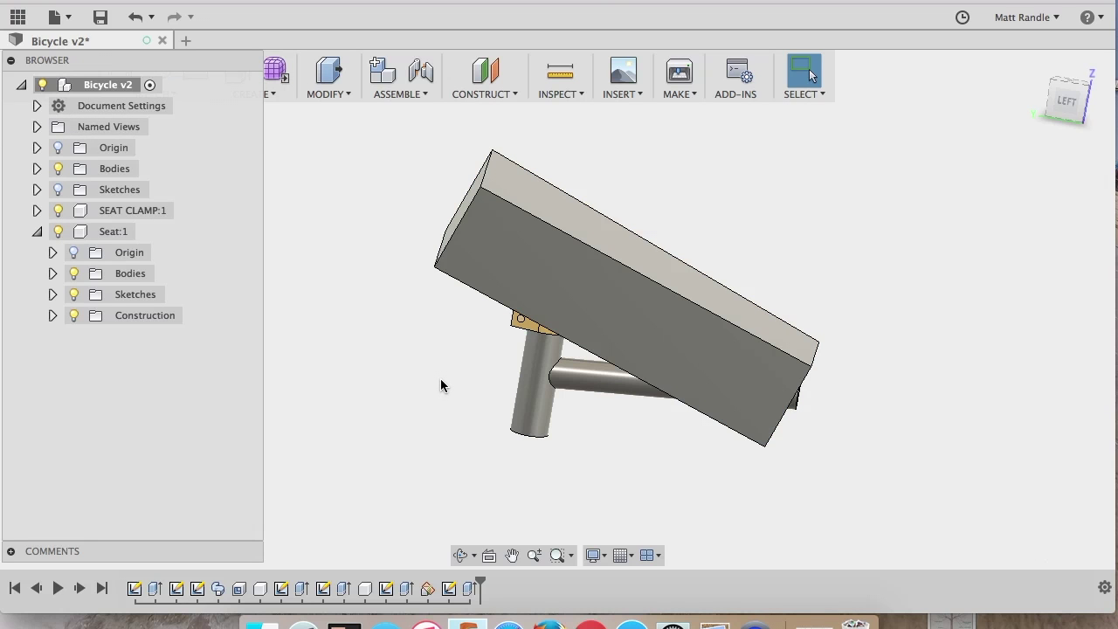
middle_click_drag(464, 384, 507, 380, "shift")
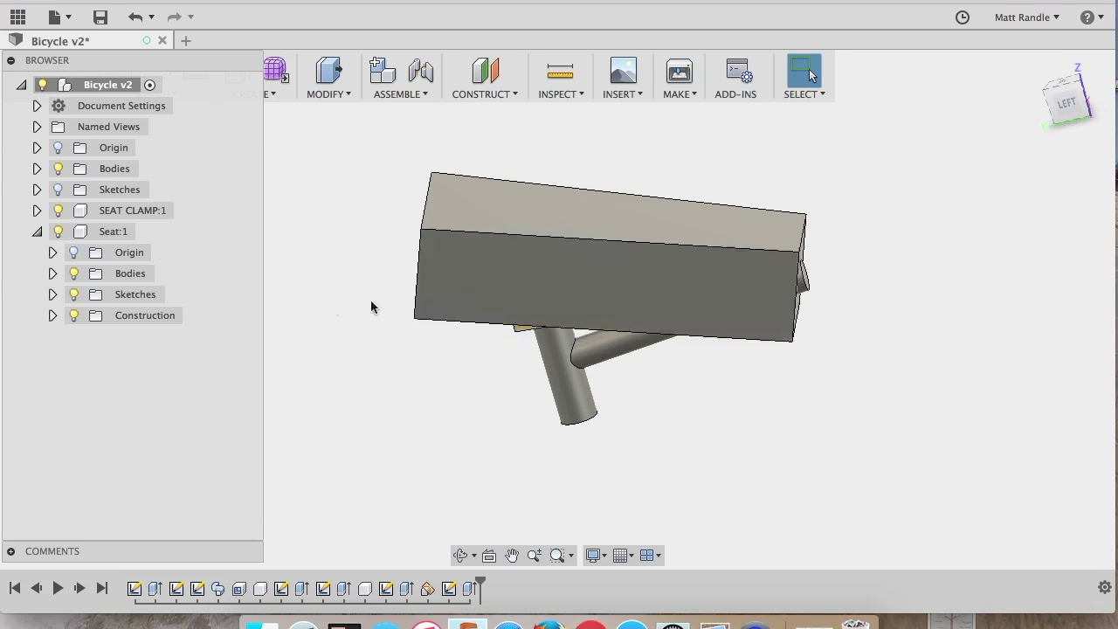
left_click(134, 234)
left_click(144, 233)
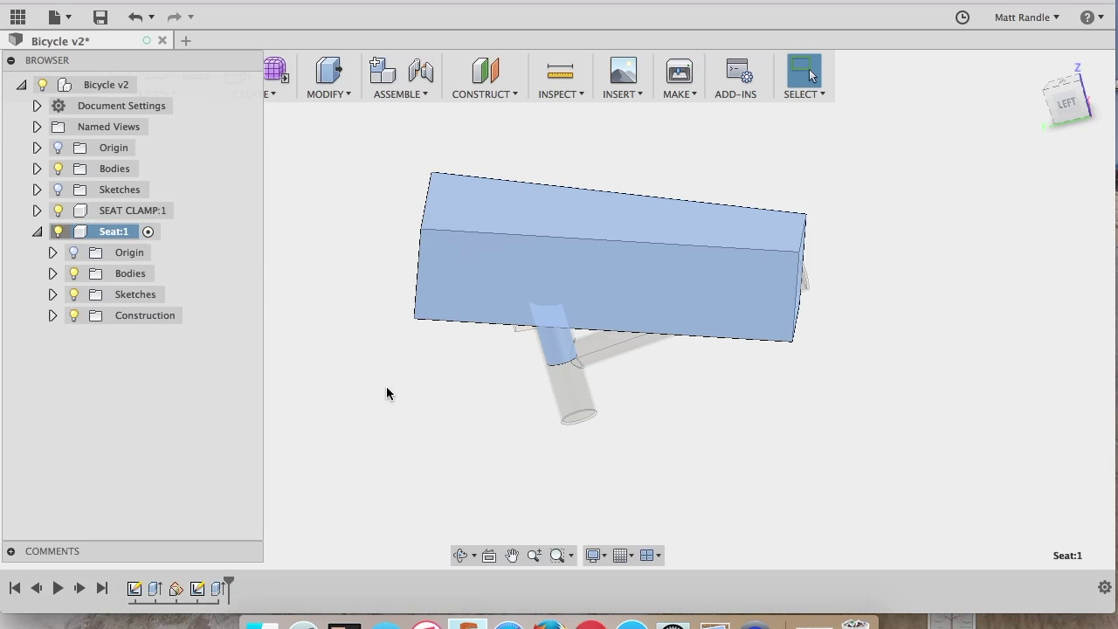
left_click(498, 397)
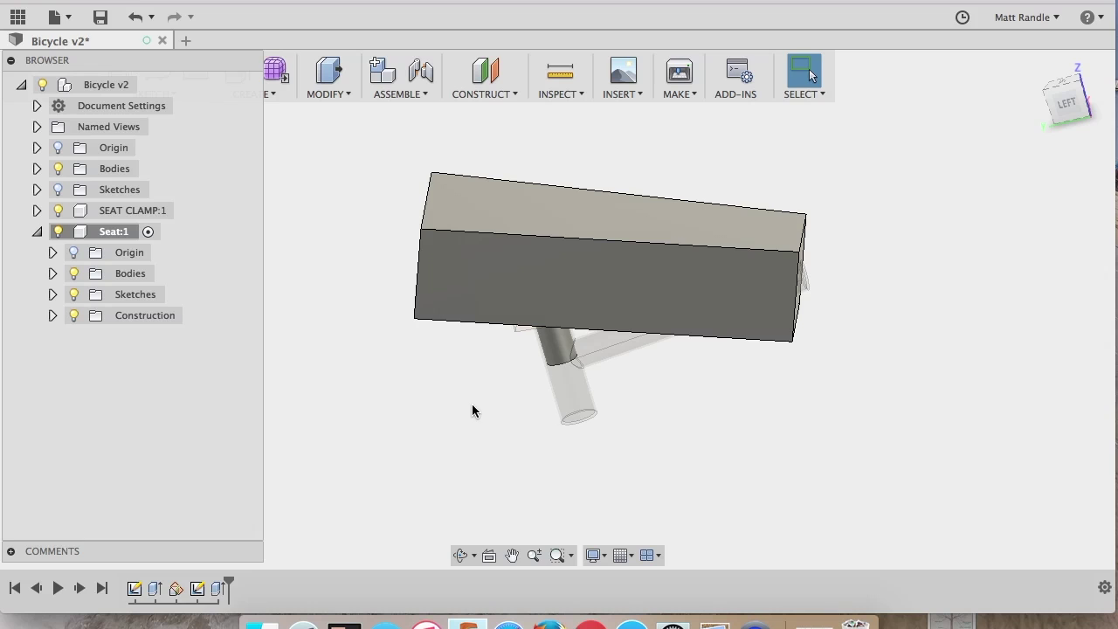
key("s")
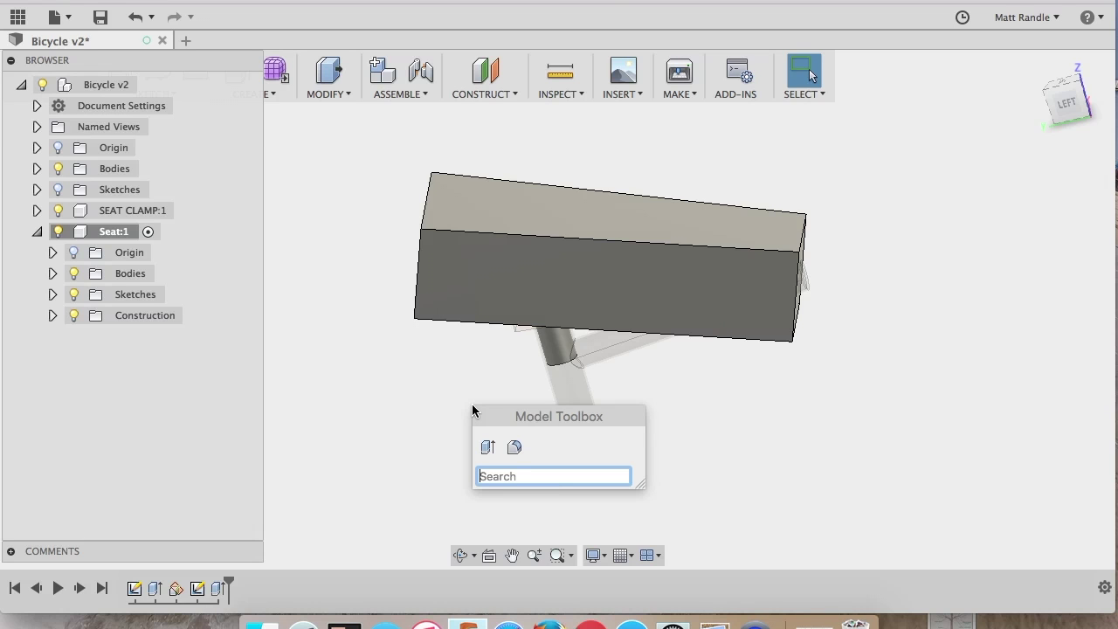
type("ra")
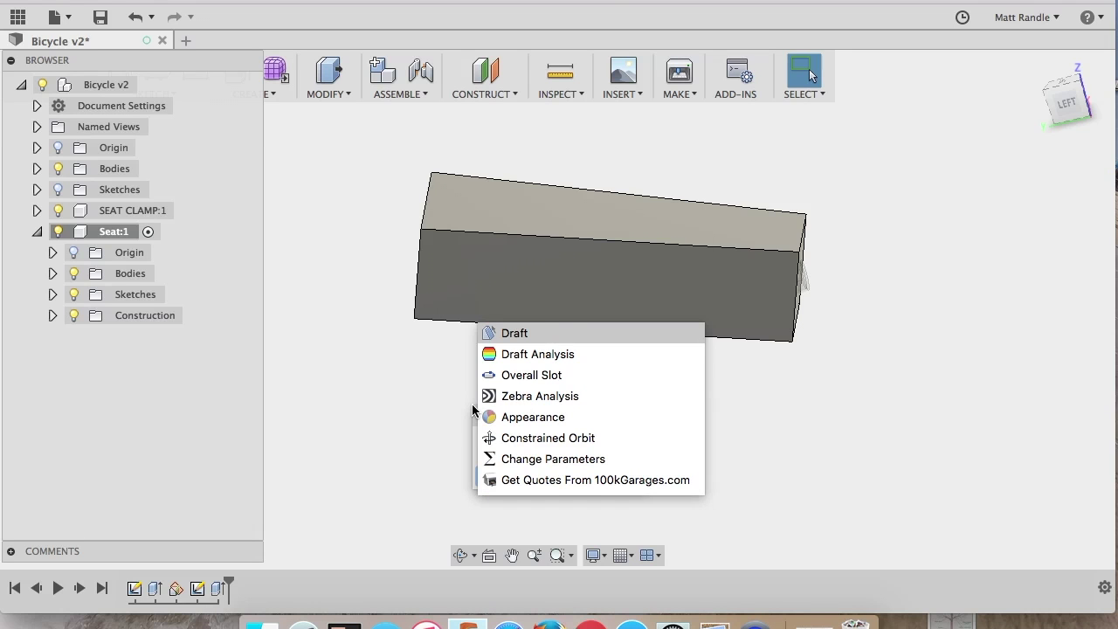
type("dius")
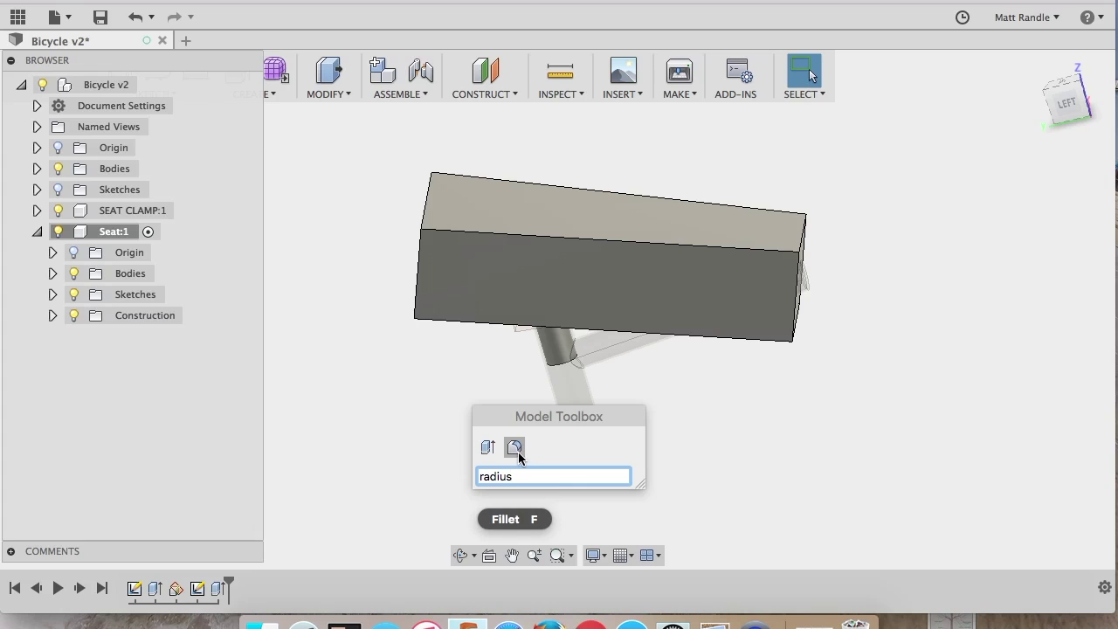
key("BackSpace")
key("BackSpace")
key("BackSpace")
key("BackSpace")
key("BackSpace")
key("BackSpace")
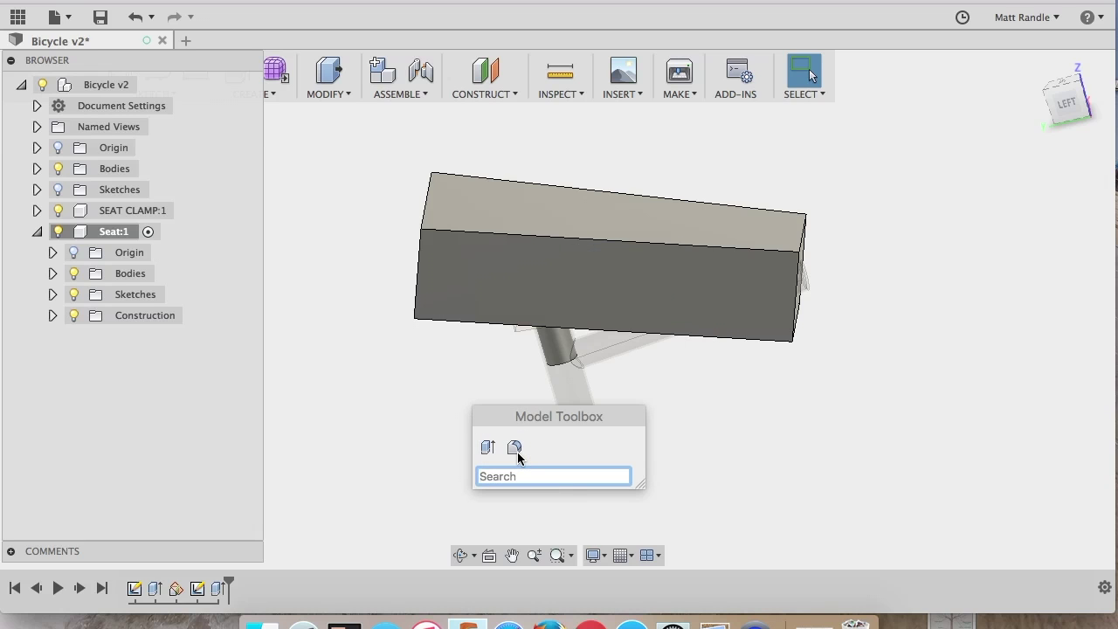
- Fillet the near long upper edge of the seat block with a constant 25 mm radius
type("fill")
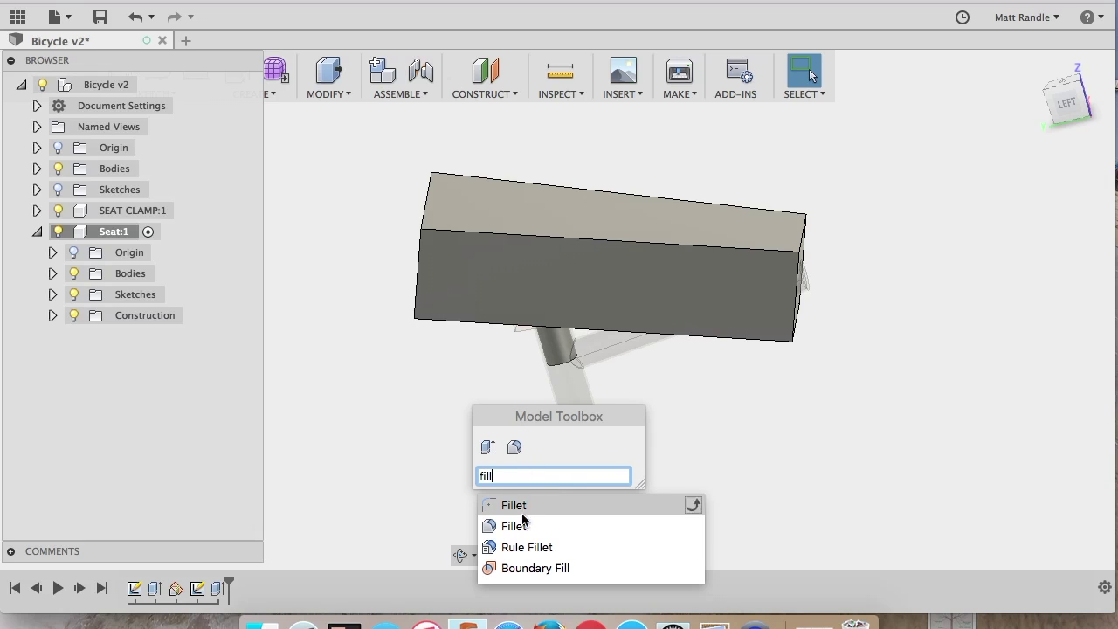
left_click(520, 526)
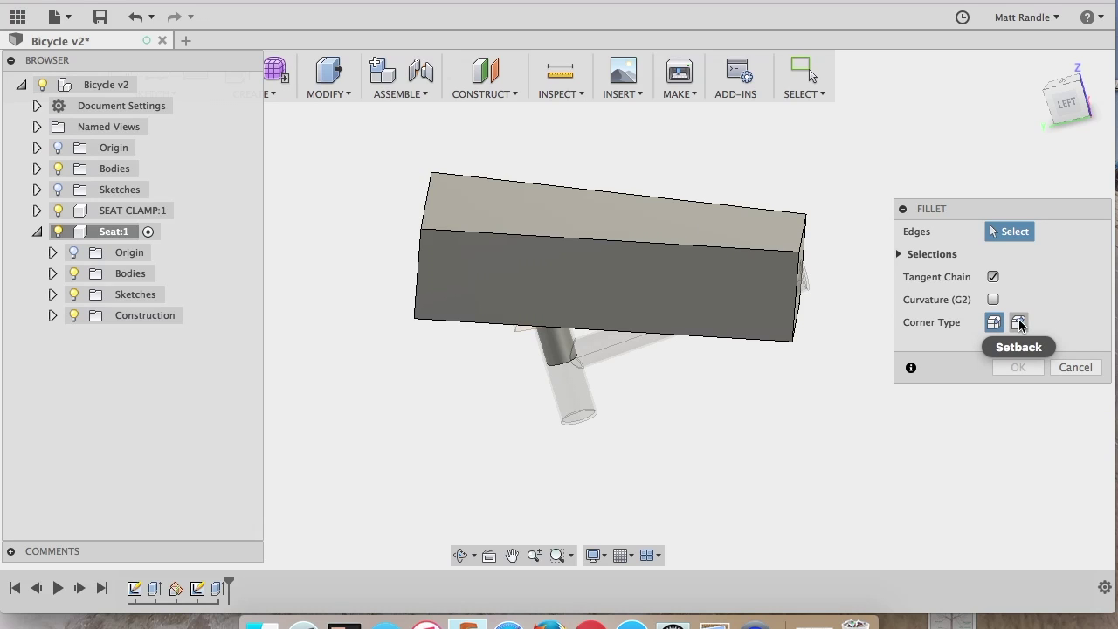
left_click(736, 252)
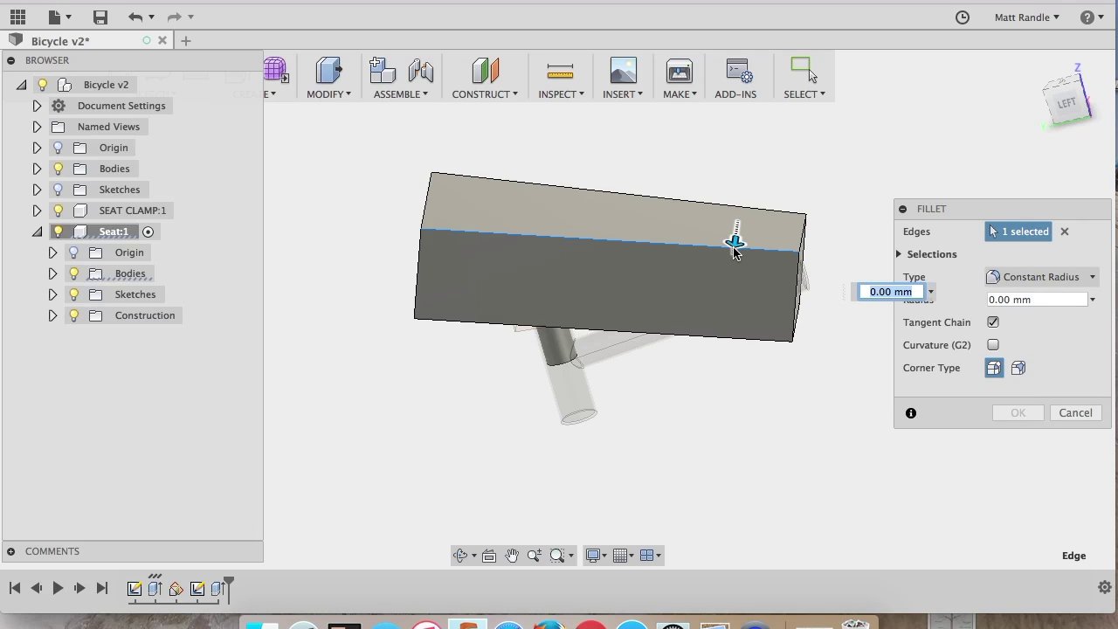
type("2")
key("Return")
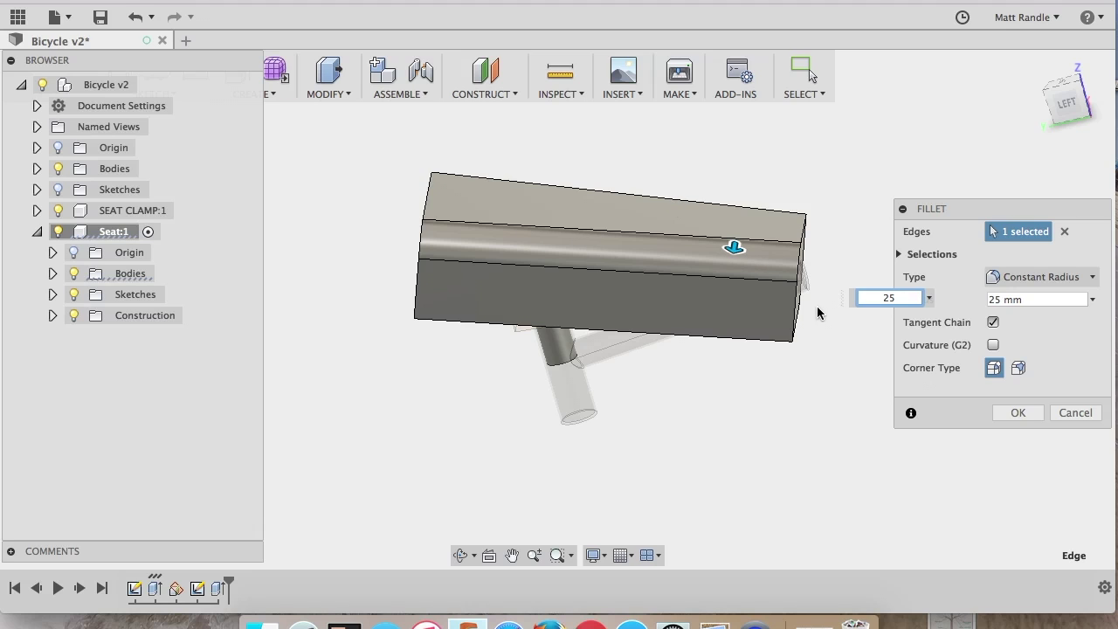
key("Return")
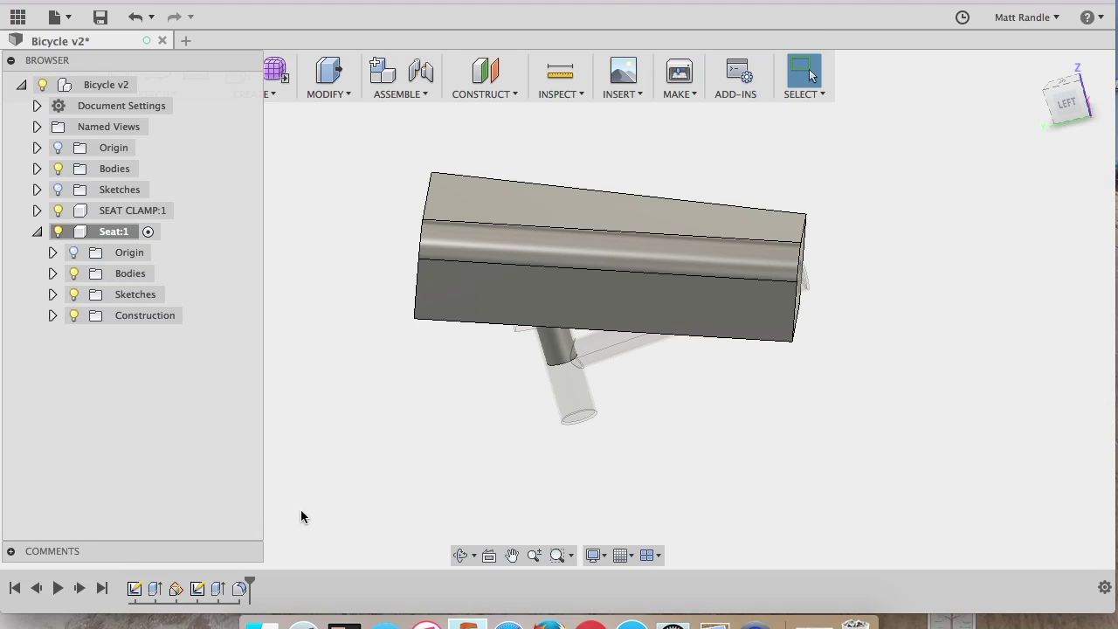
- Edit the seat fillet and add the three remaining edges of the upper face to it
double_click(240, 588)
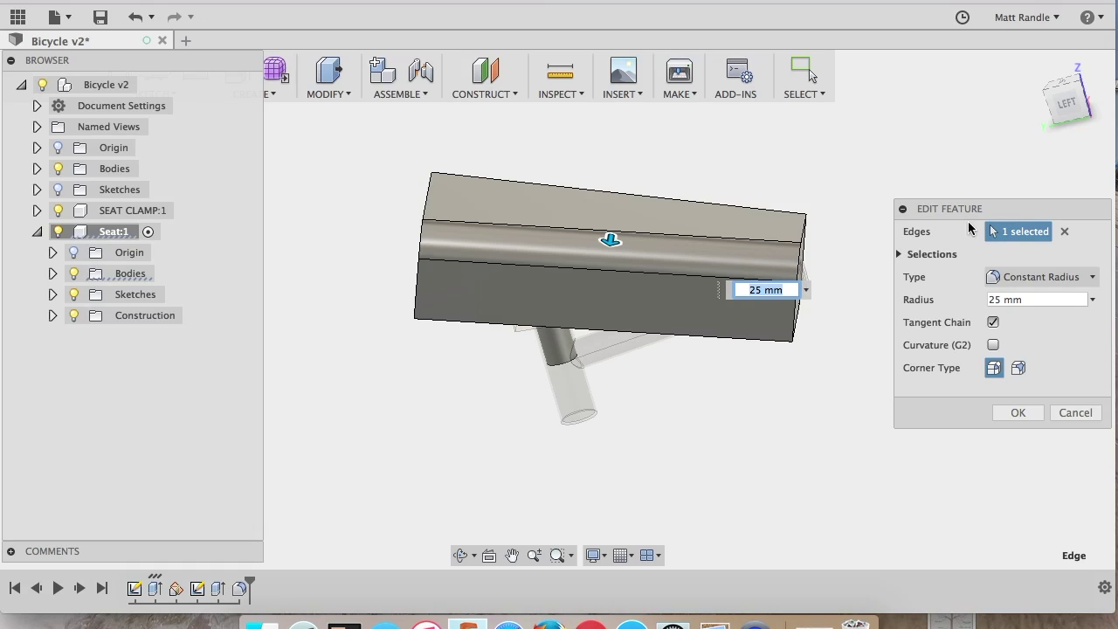
left_click(802, 238)
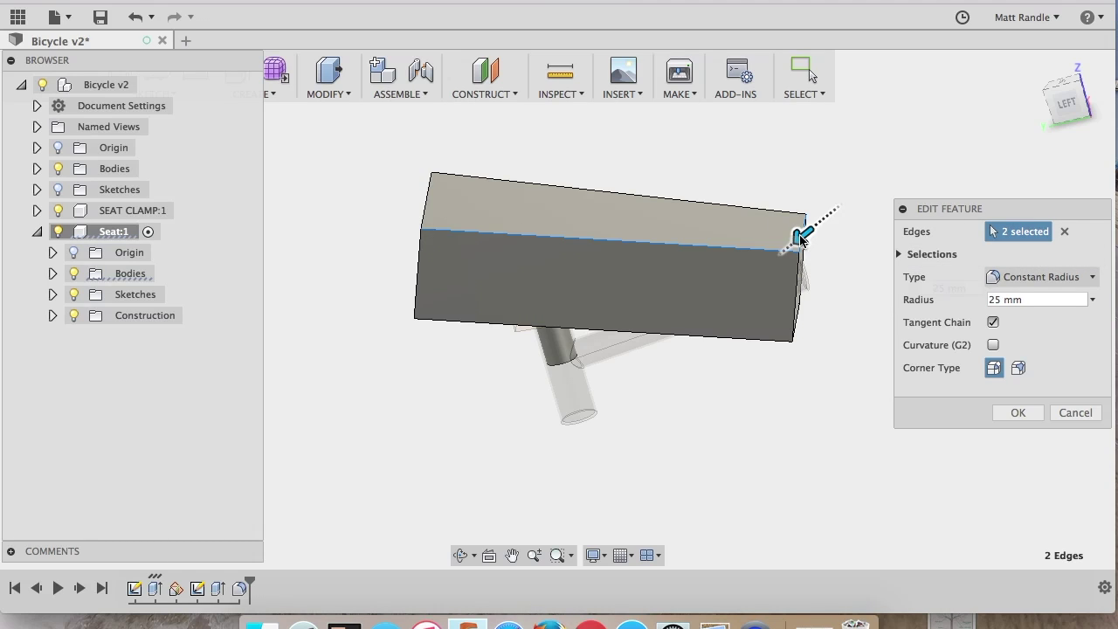
left_click(746, 208)
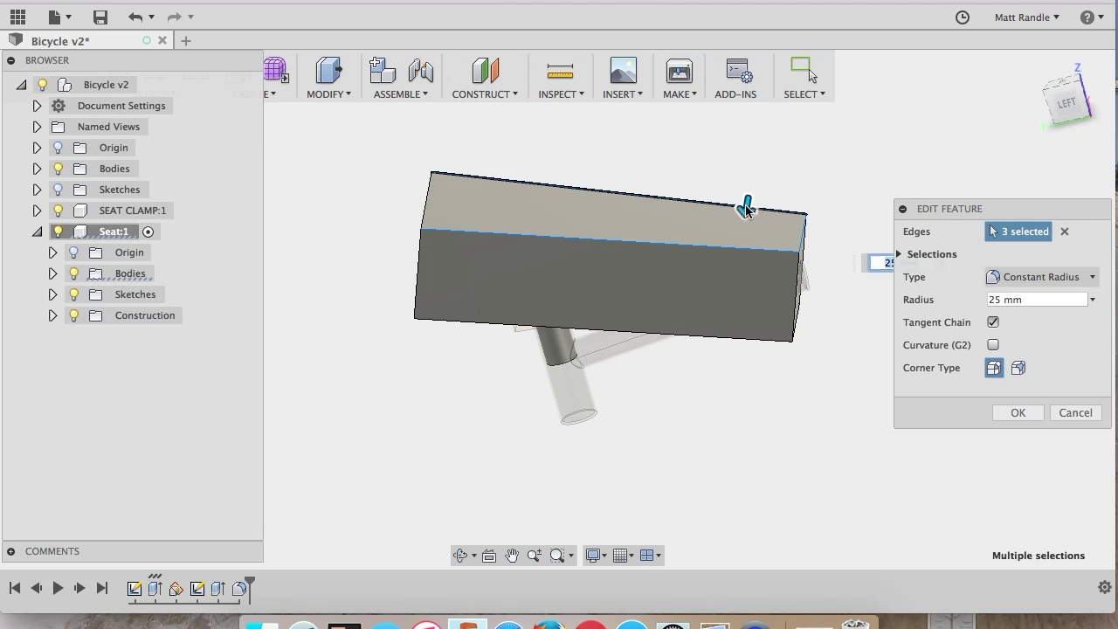
left_click(426, 190)
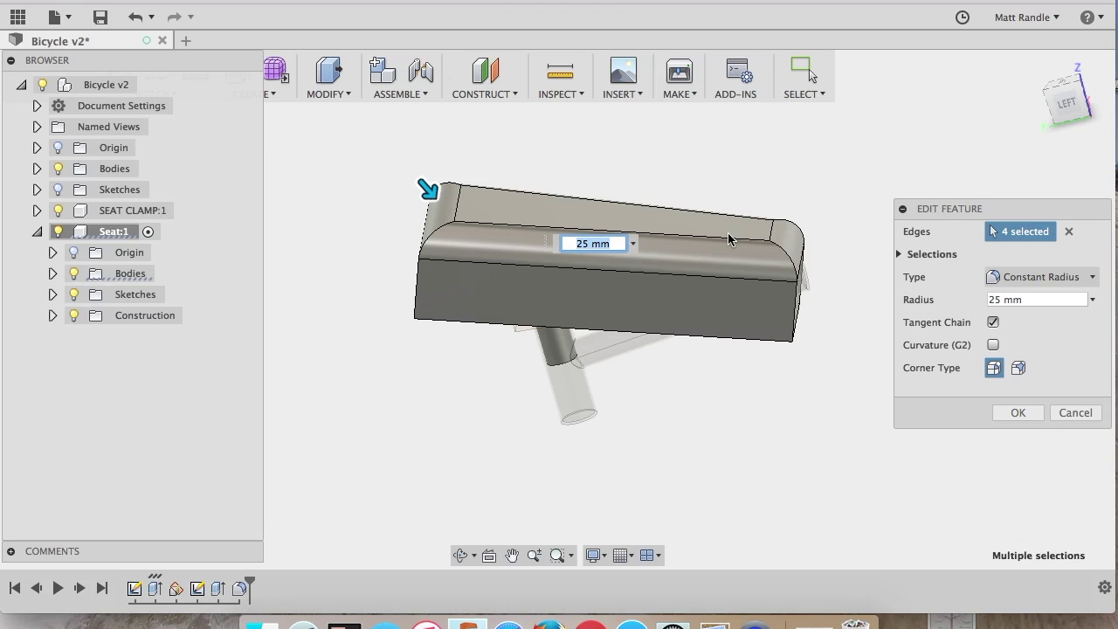
- Add the seat block's four vertical corner edges to the 25 mm constant-radius fillet and finish editing the feature
middle_click_drag(667, 171, 663, 201, "shift")
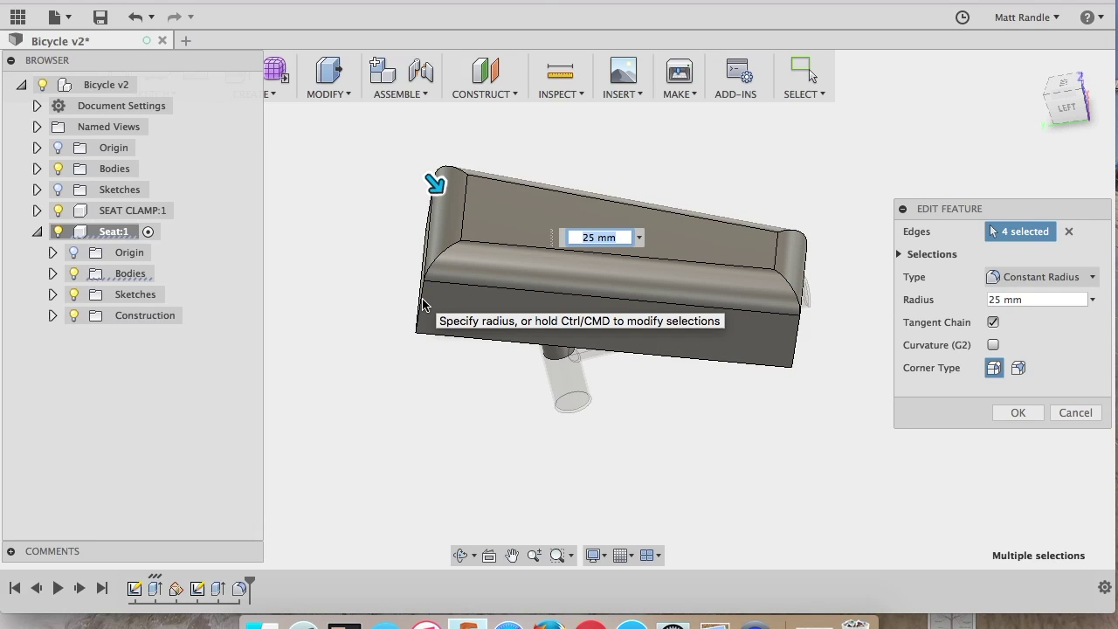
left_click(422, 304)
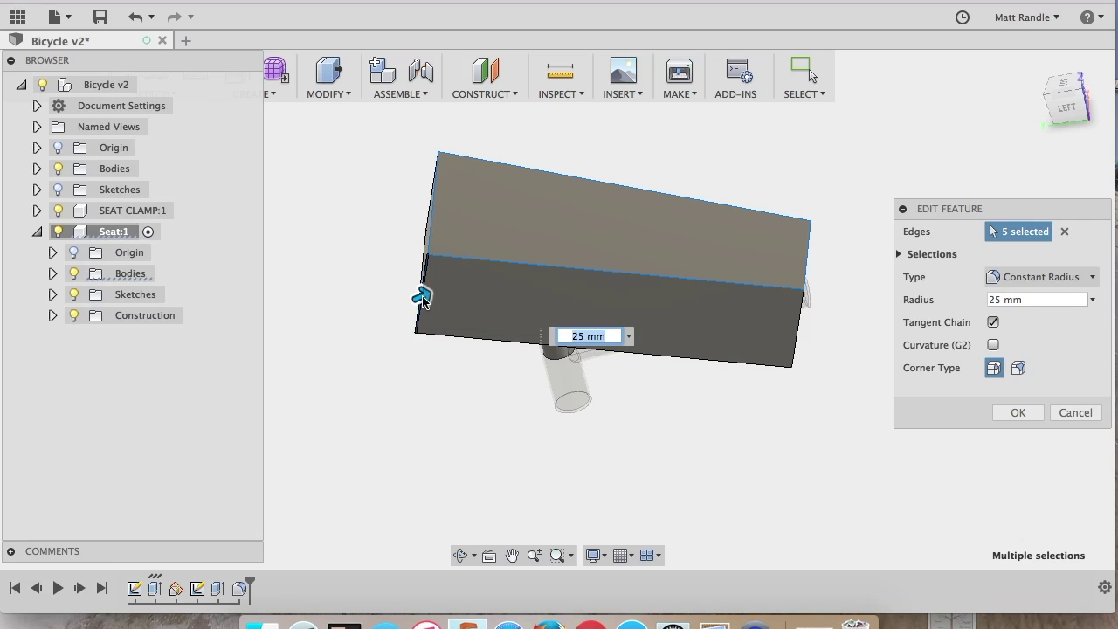
left_click(801, 321)
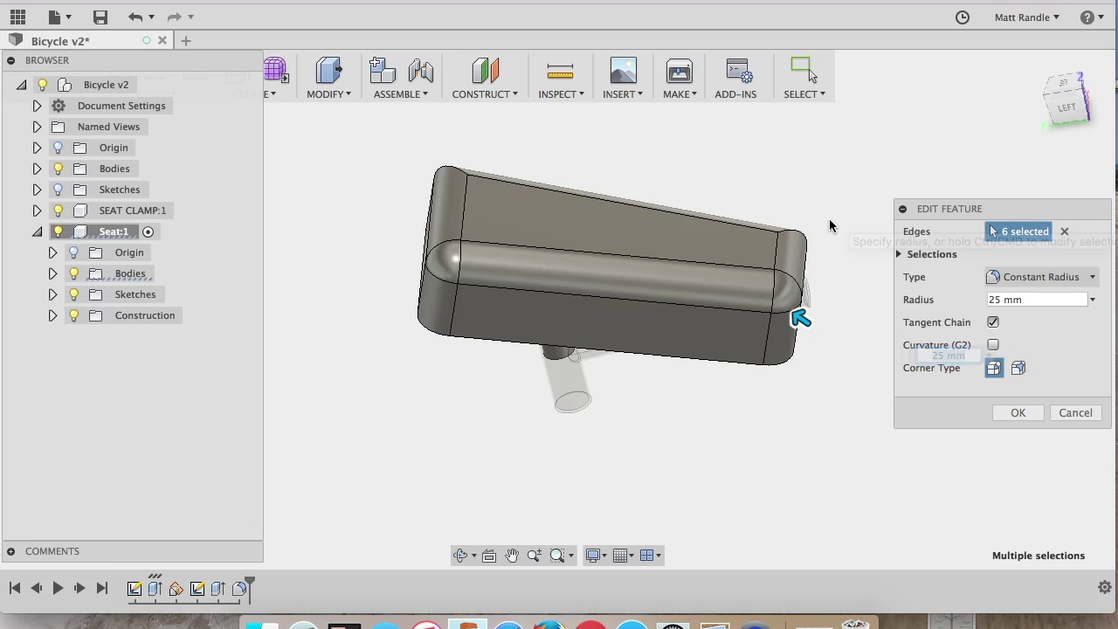
middle_click_drag(819, 225, 745, 245)
scroll(754, 253, "down", 2)
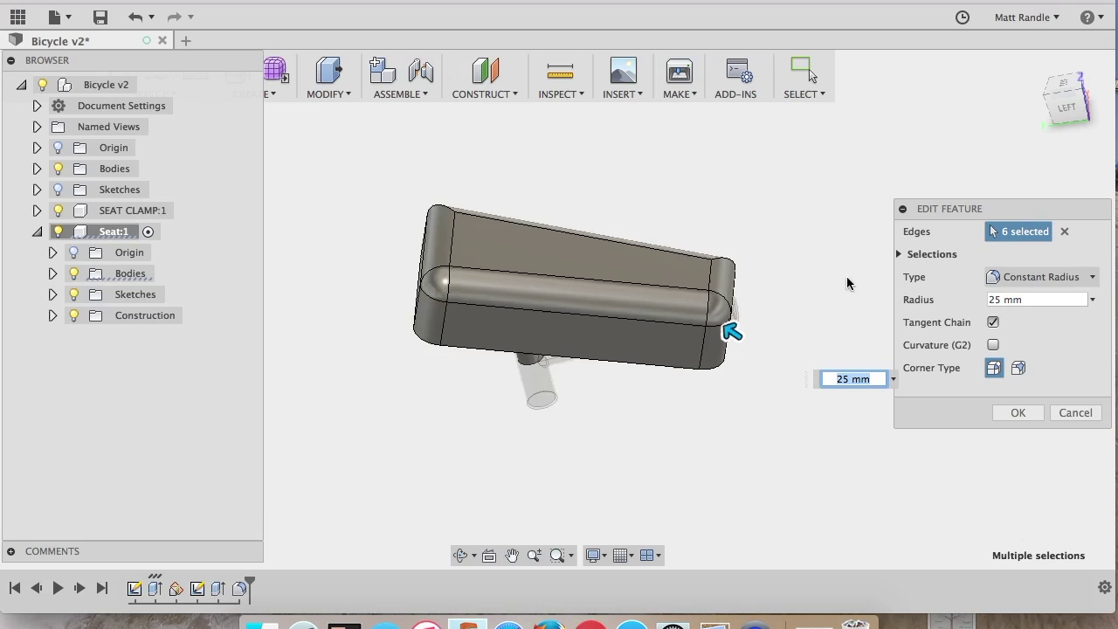
scroll(440, 288, "up", 2)
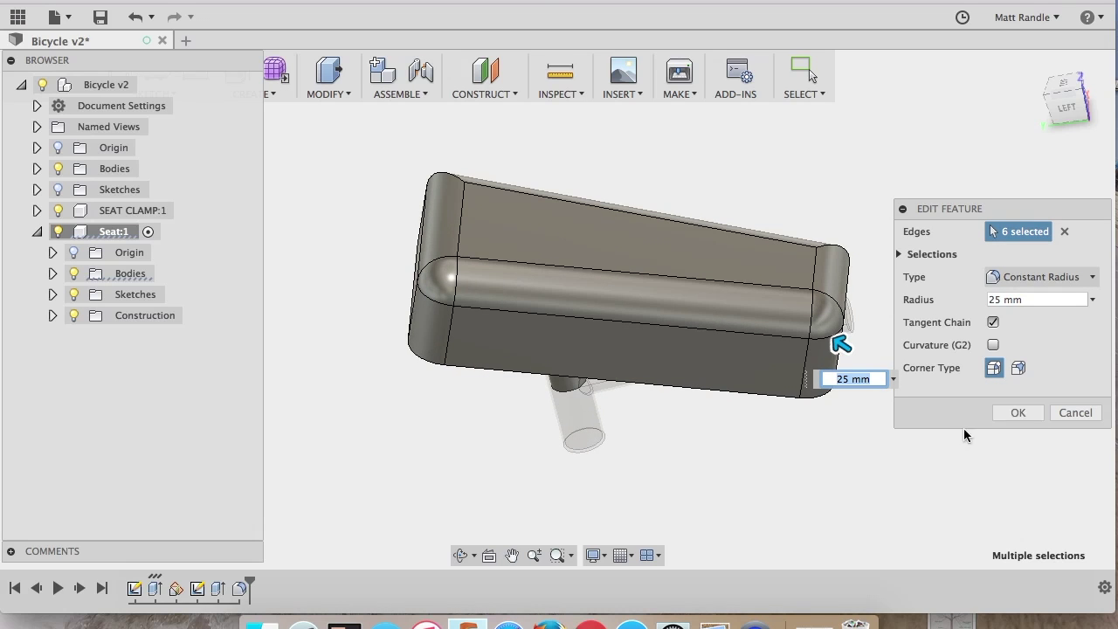
middle_click_drag(878, 440, 649, 320, "shift")
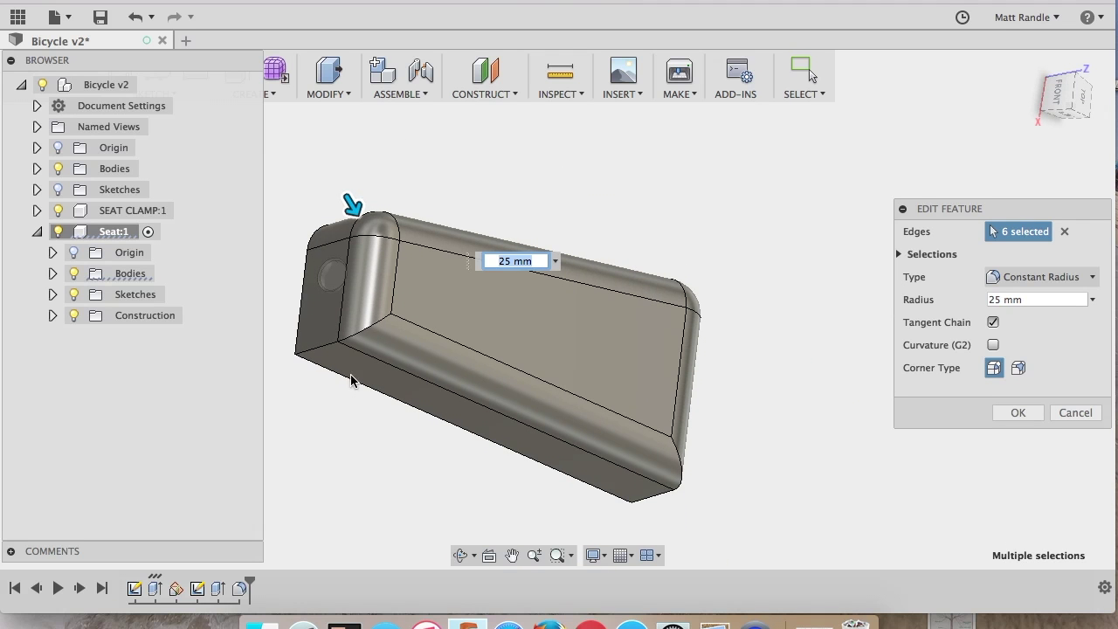
left_click(328, 349)
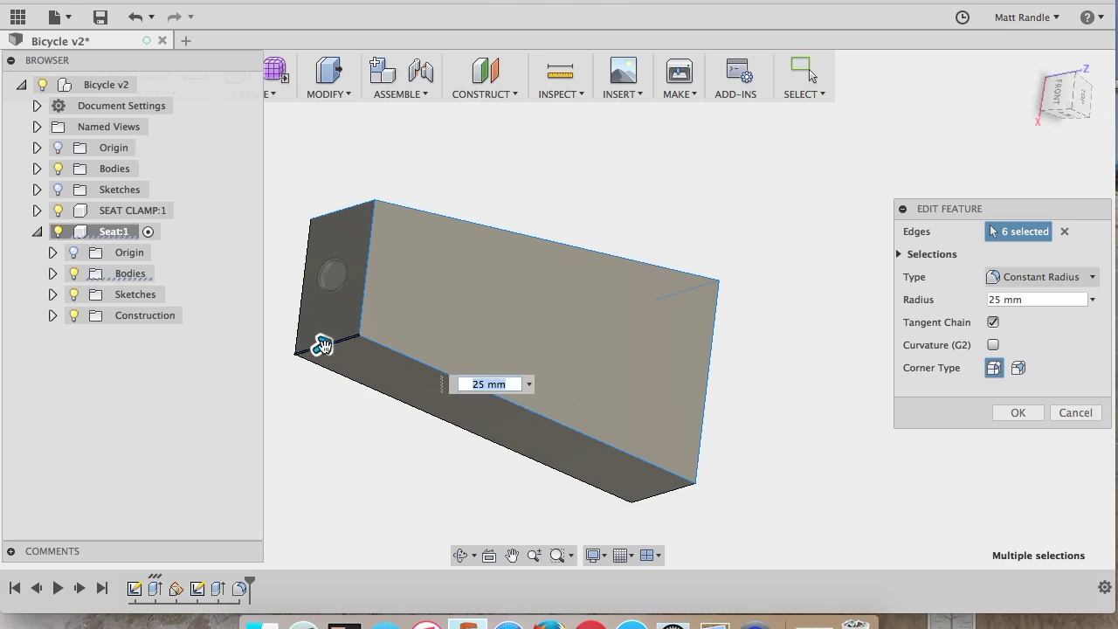
left_click(668, 487)
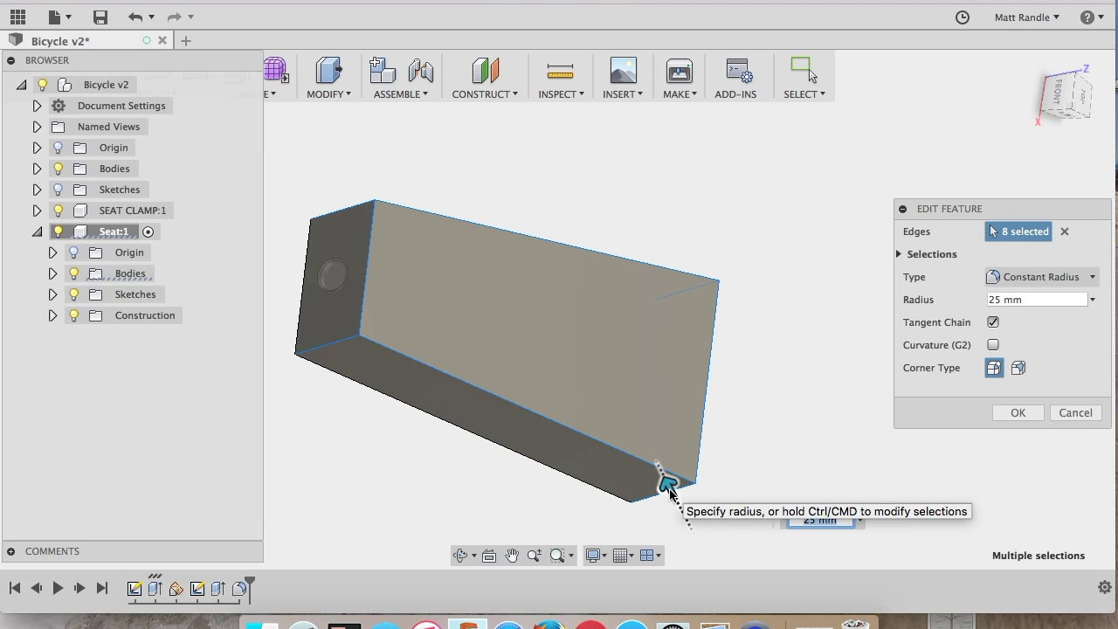
left_click(1017, 412)
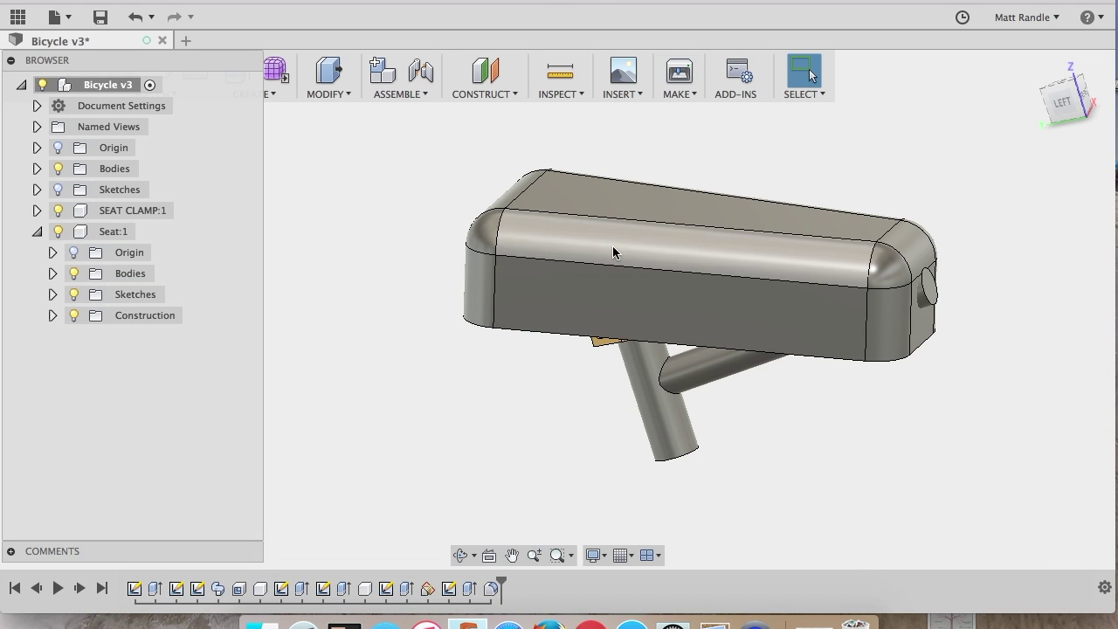
- Apply the opaque Plastic - Glossy (Green) appearance from the Fusion 360 library to the Seat component
right_click(97, 232)
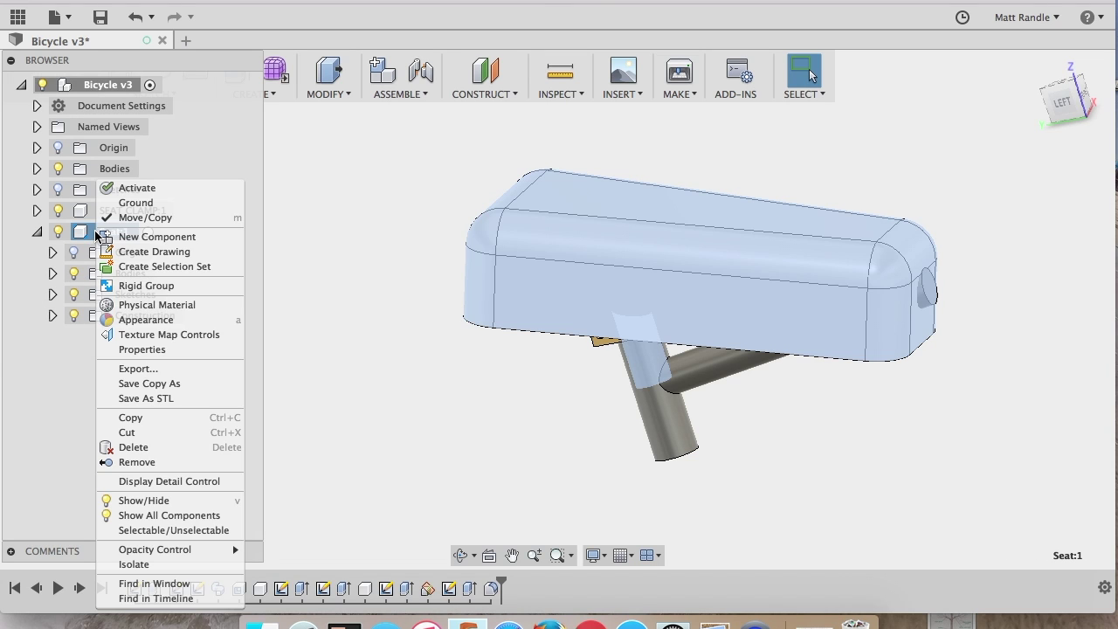
left_click(132, 320)
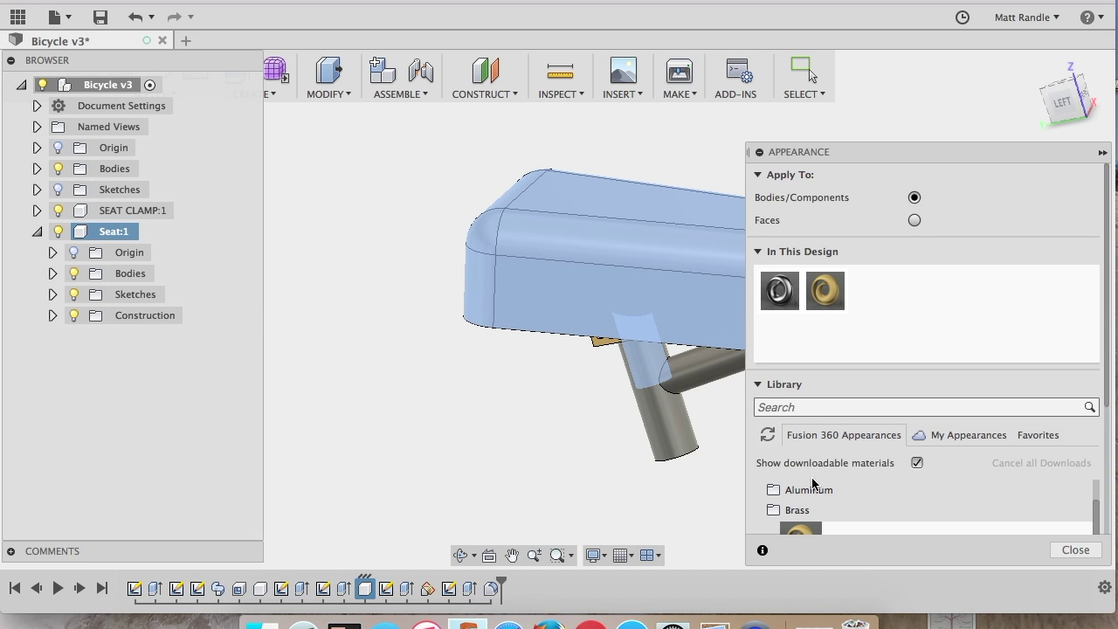
scroll(812, 483, "down", 2)
scroll(759, 429, "down", 5)
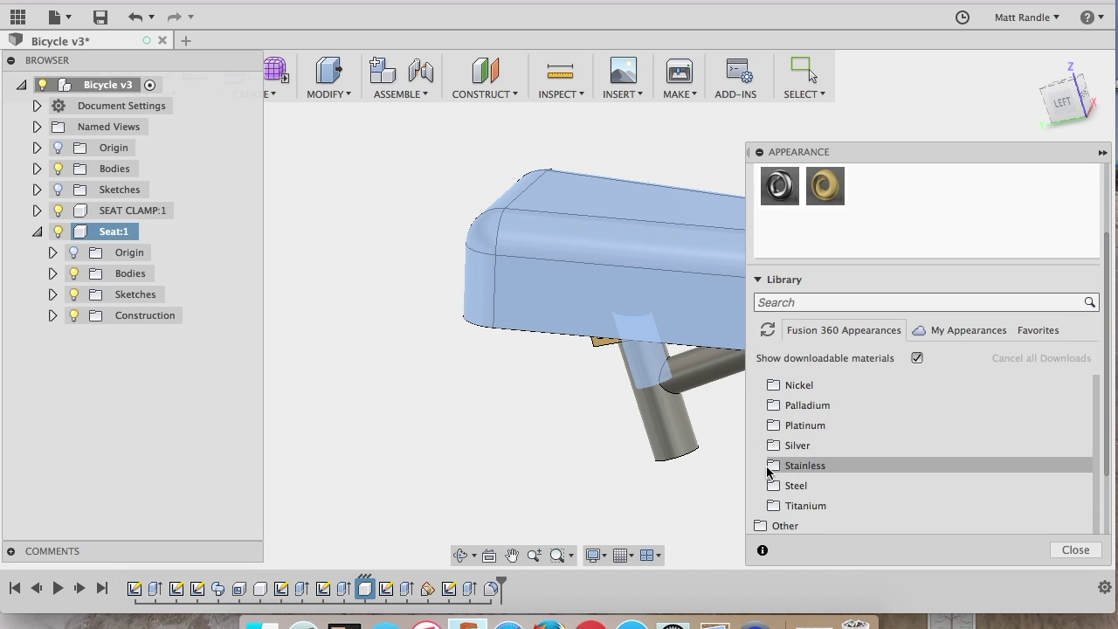
scroll(767, 462, "down", 3)
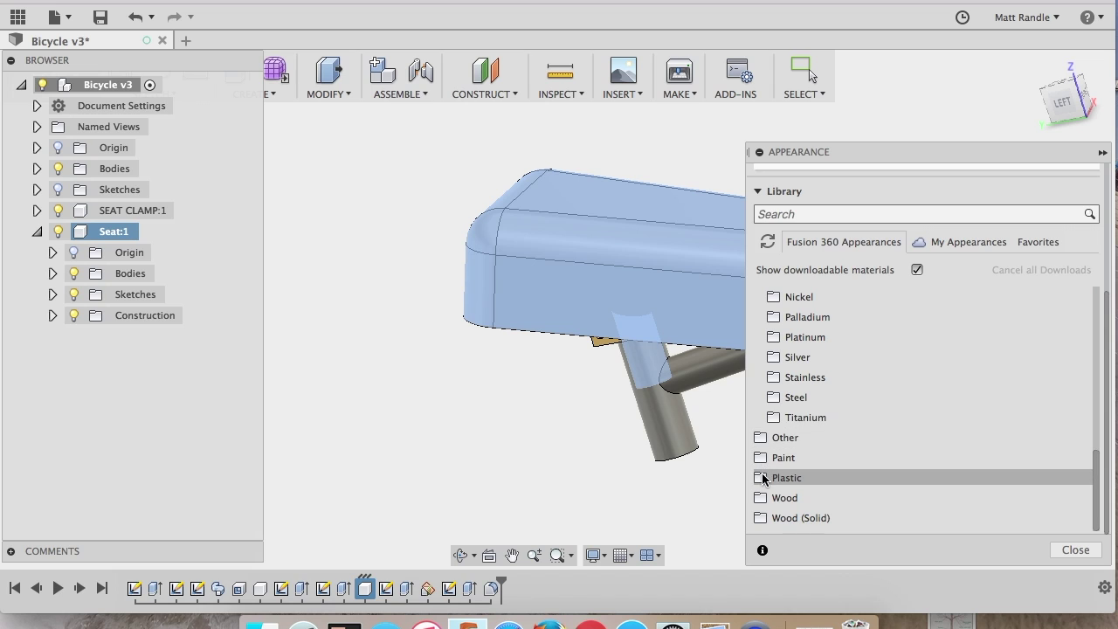
left_click(781, 477)
left_click(780, 476)
left_click(782, 477)
scroll(782, 477, "down", 2)
scroll(786, 471, "down", 1)
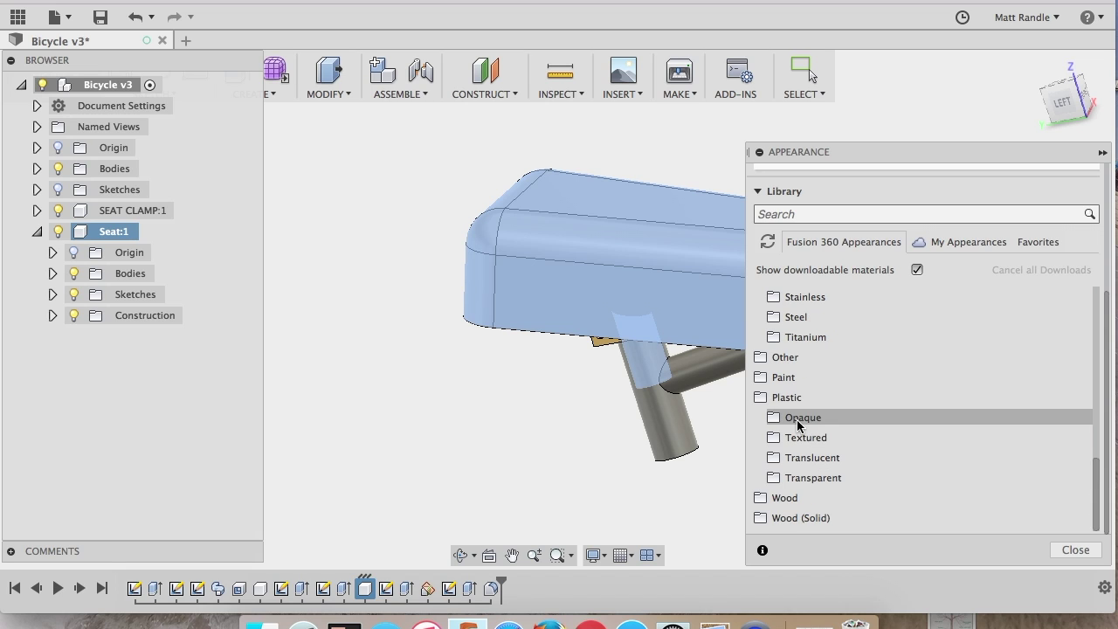
left_click(803, 417)
scroll(821, 442, "down", 5)
scroll(824, 428, "up", 4)
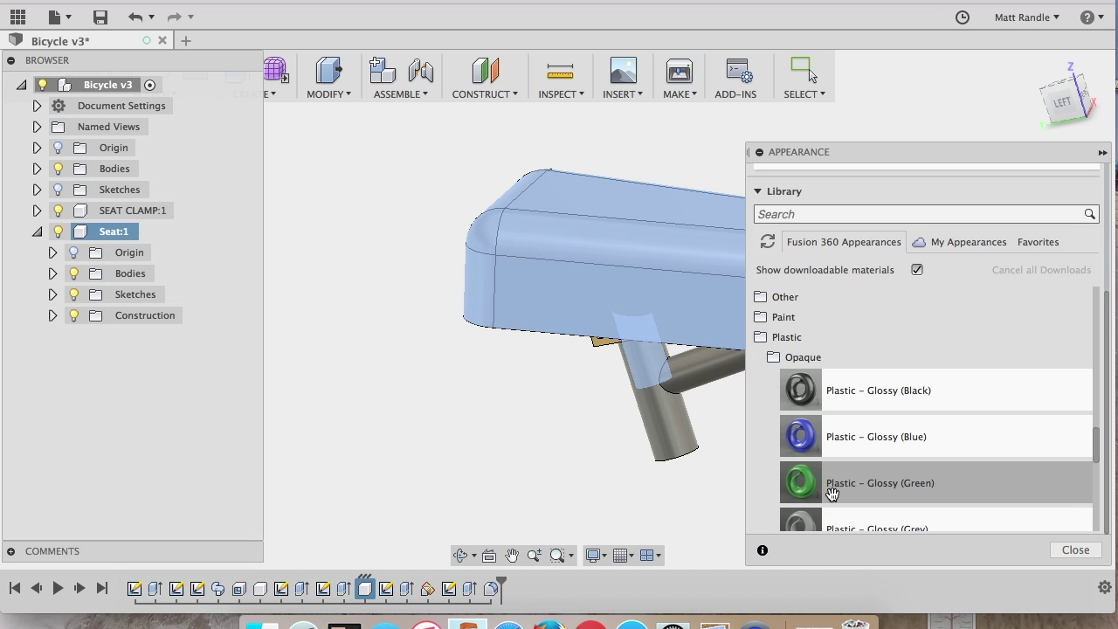
left_click_drag(874, 485, 556, 232)
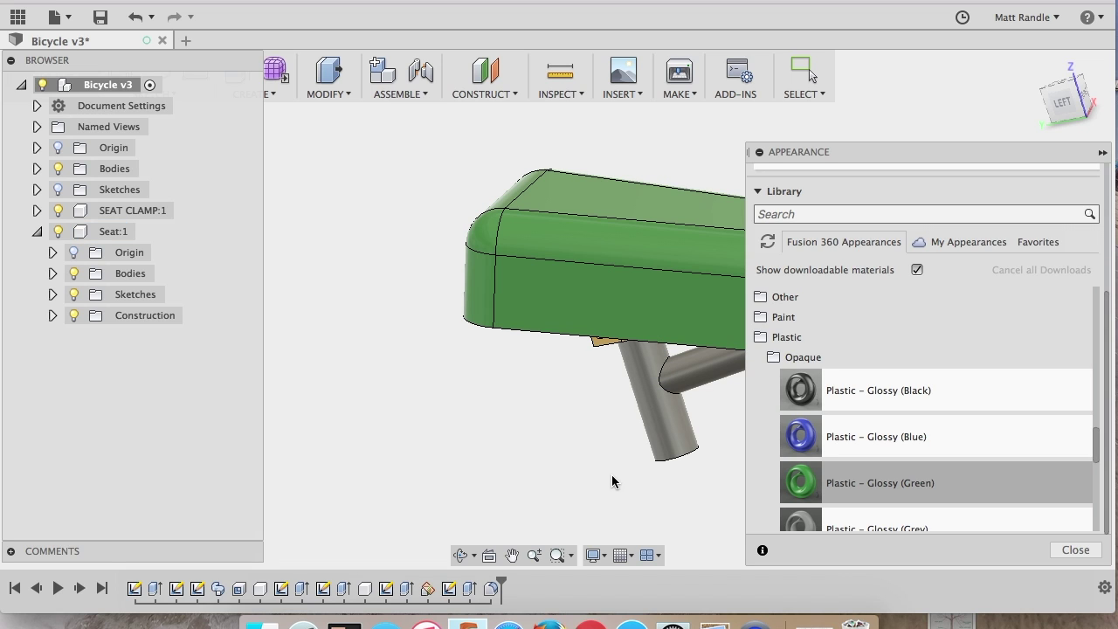
left_click(1074, 550)
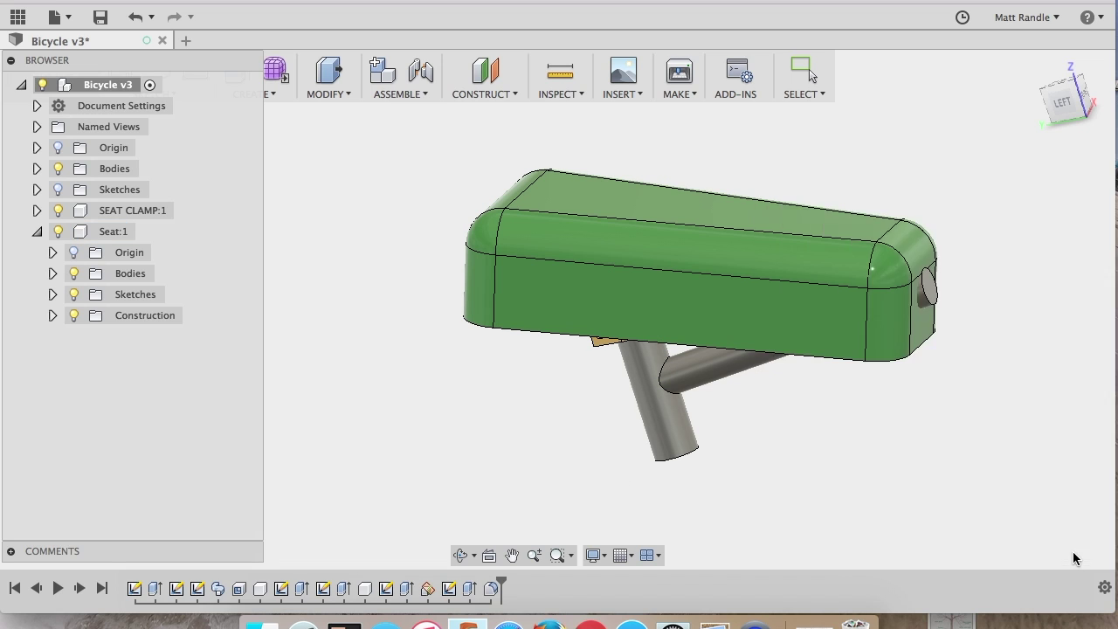
- Save the bicycle design as a new version
left_click(100, 16)
left_click(562, 306)
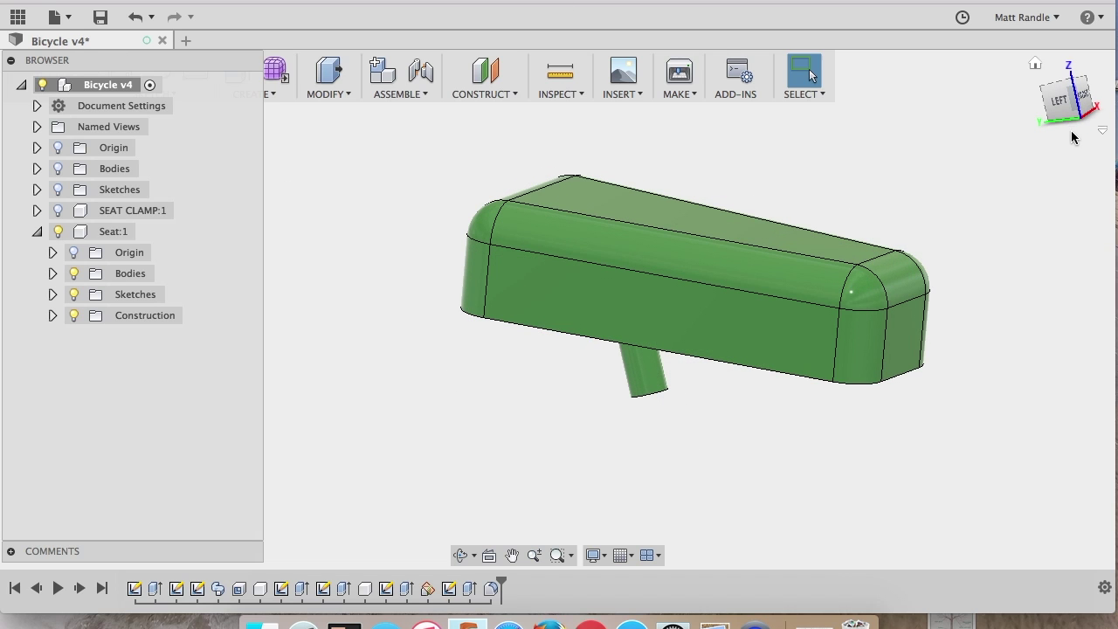
- Try to shell the seat through its flat underside with a 10 mm inside thickness, and inspect the hollow interior
left_click_drag(1083, 125, 1077, 78)
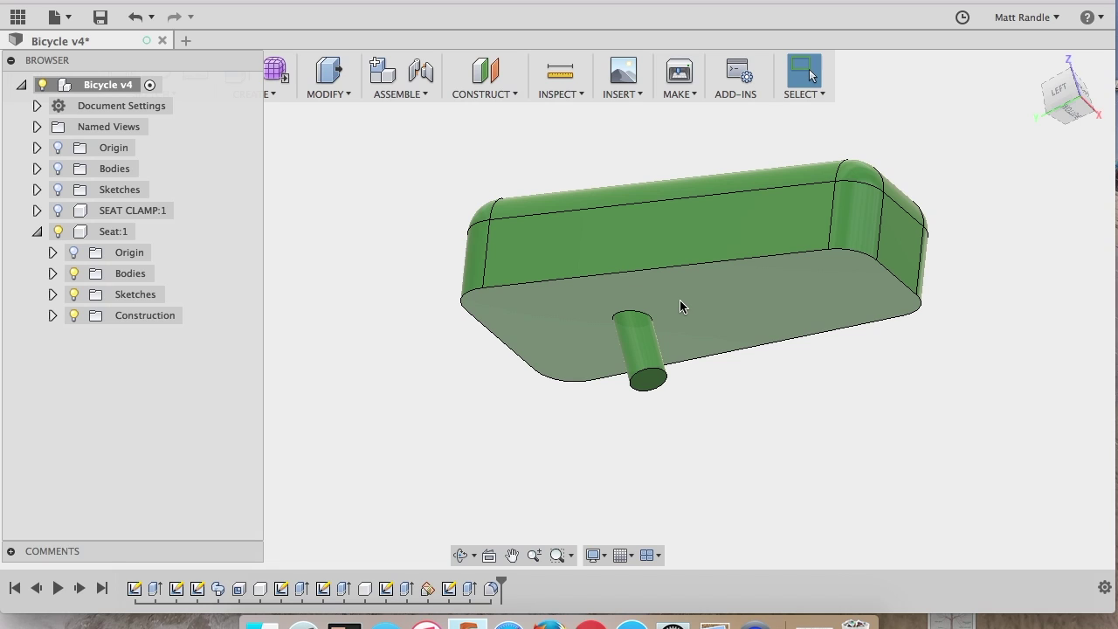
key("s")
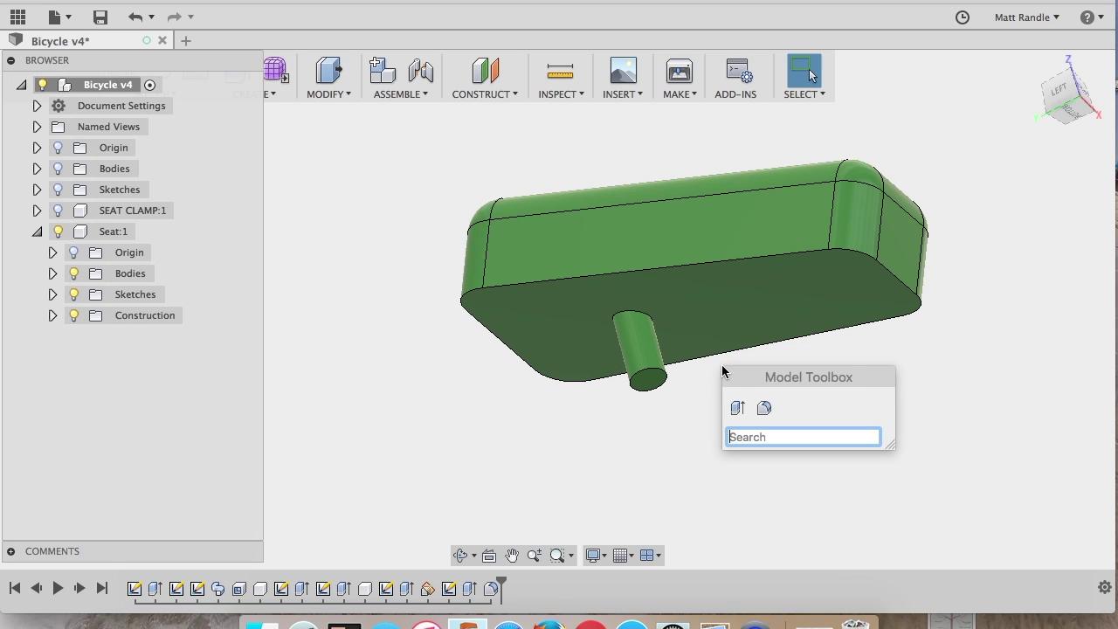
type("she")
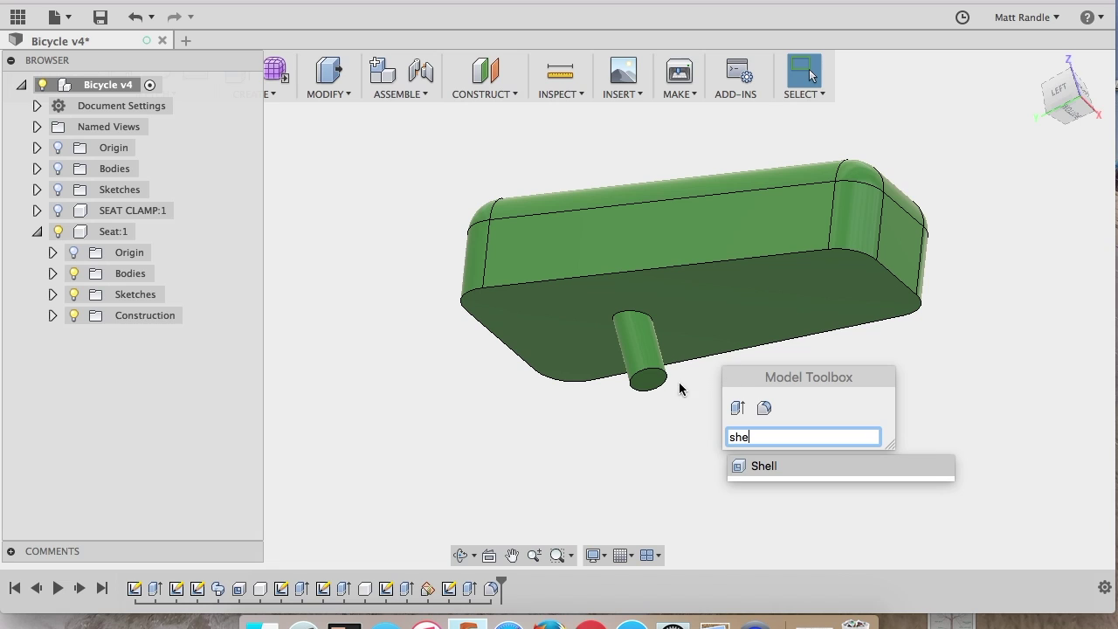
left_click(756, 468)
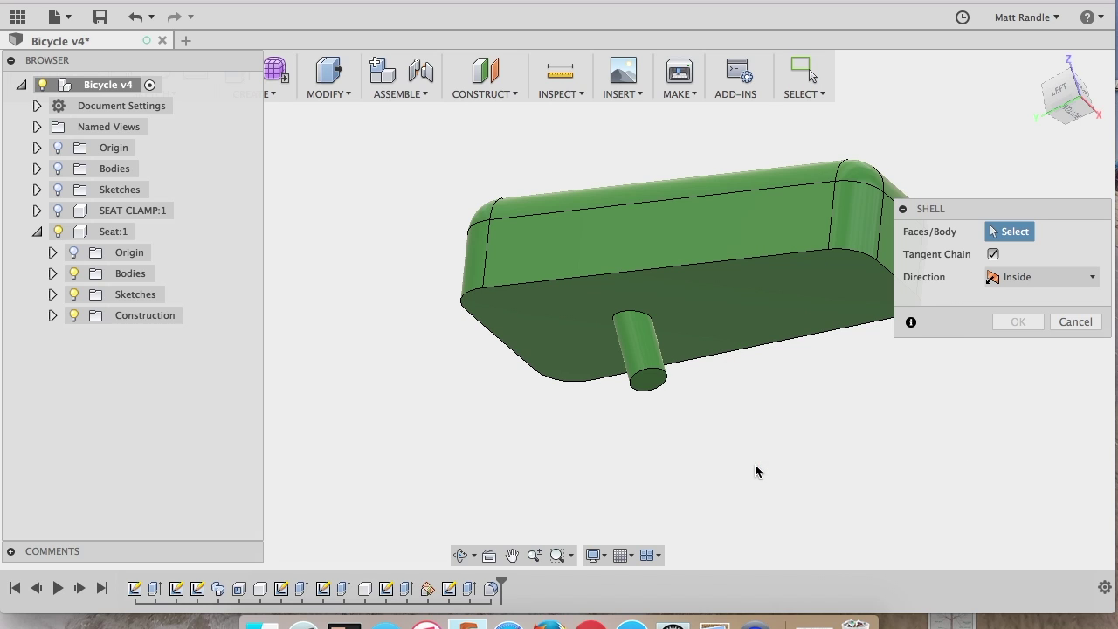
left_click(751, 330)
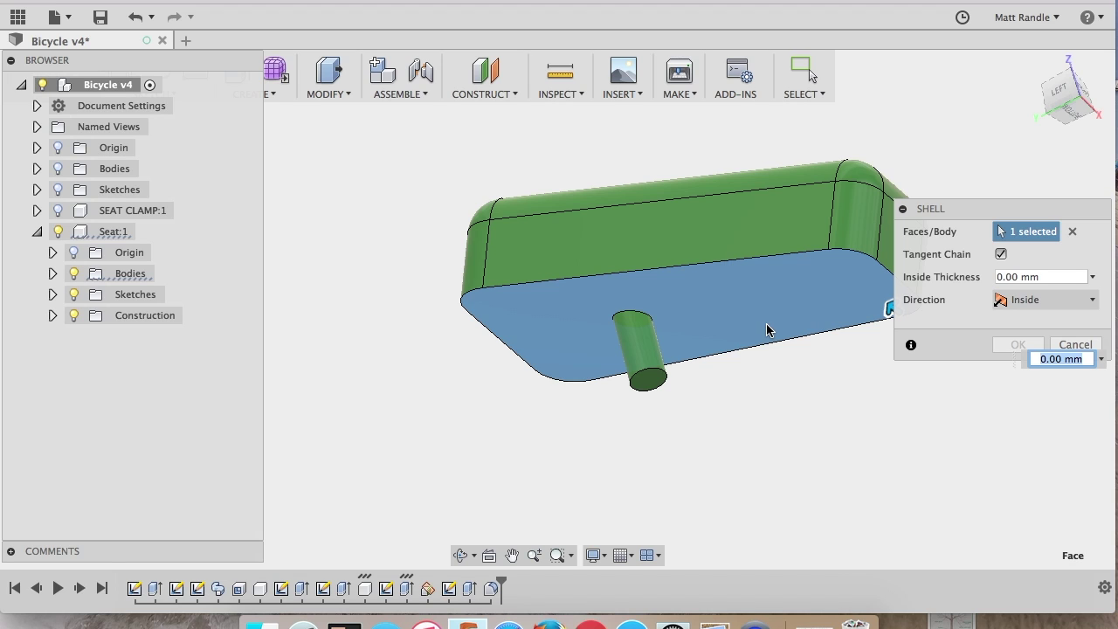
type("10")
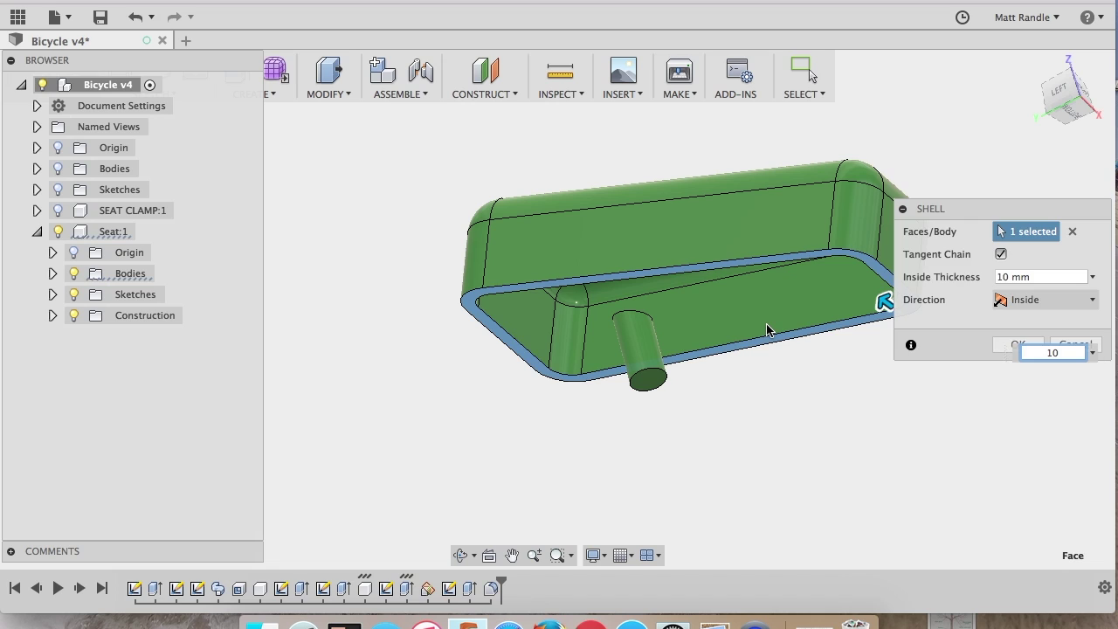
key("Return")
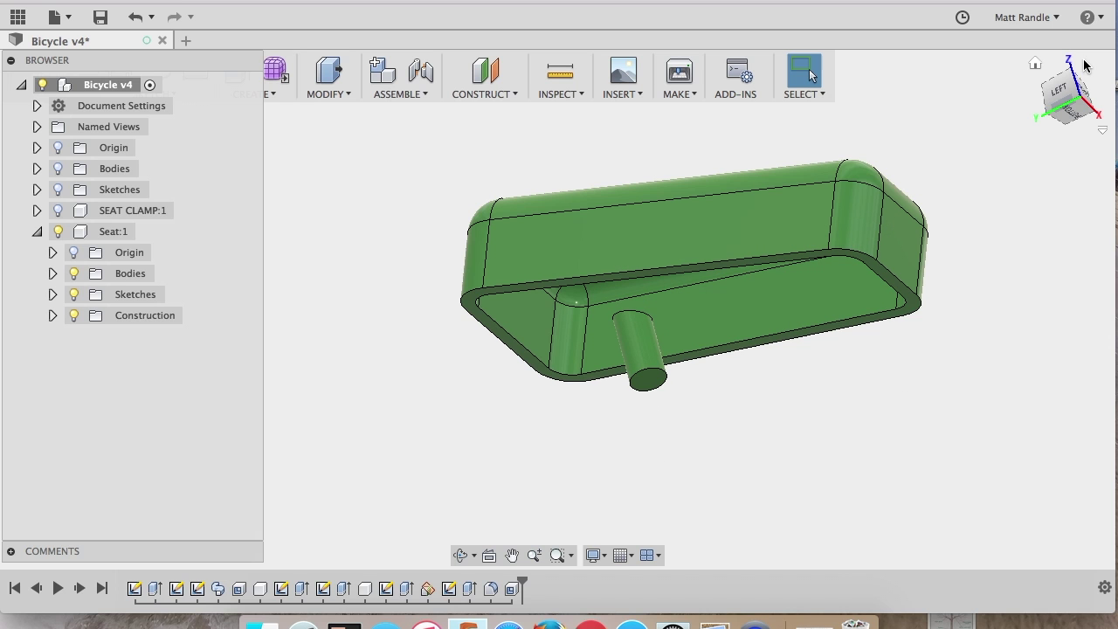
mouse_move(1078, 94)
left_mouse_down()
mouse_move(1076, 51)
mouse_move(1088, 122)
mouse_move(1085, 70)
left_mouse_up()
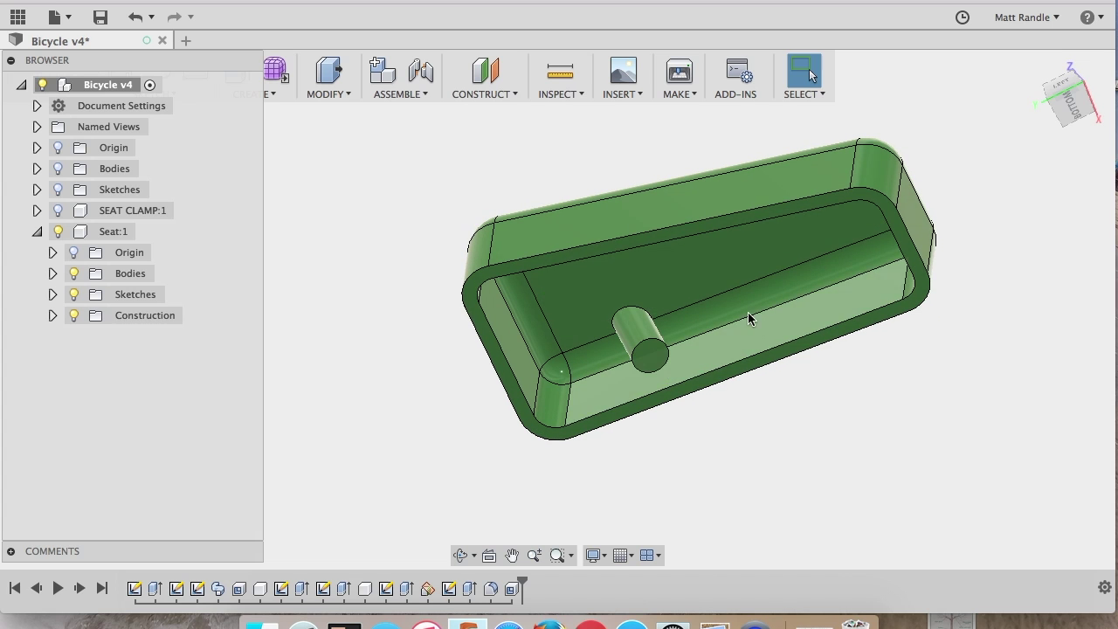
- Delete the shell feature from the seat and view the seat from above again
right_click(513, 589)
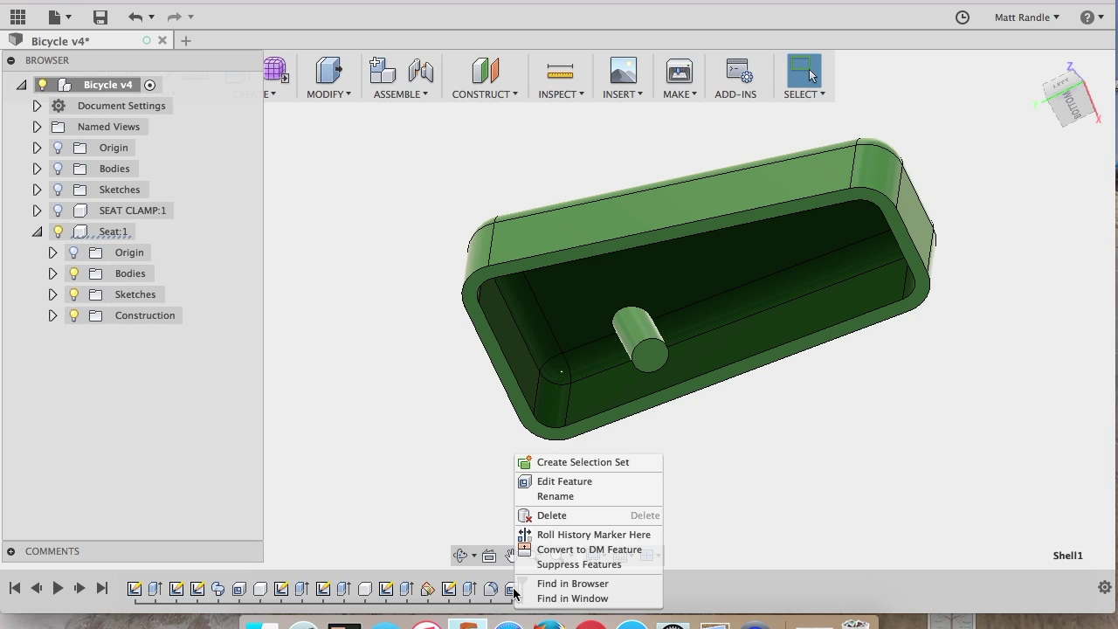
left_click(547, 515)
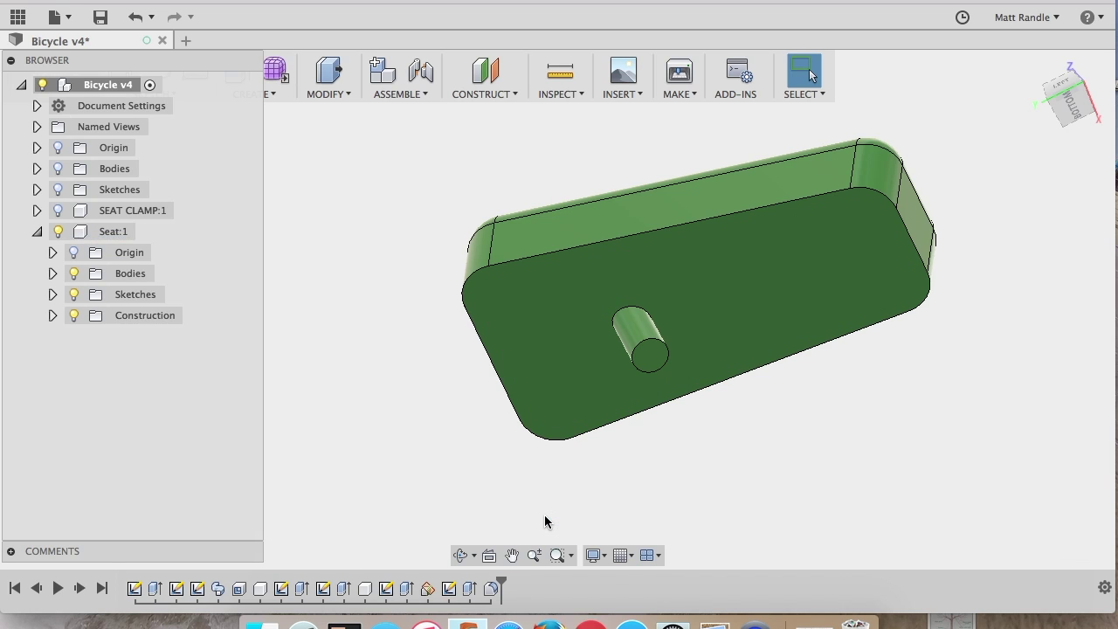
left_click(1084, 88)
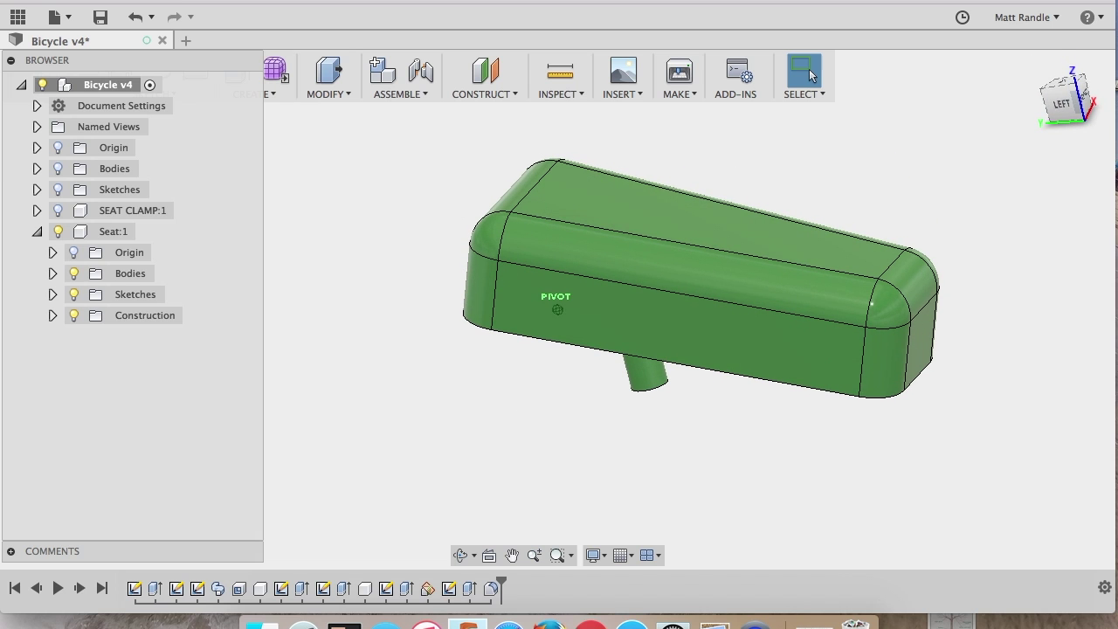